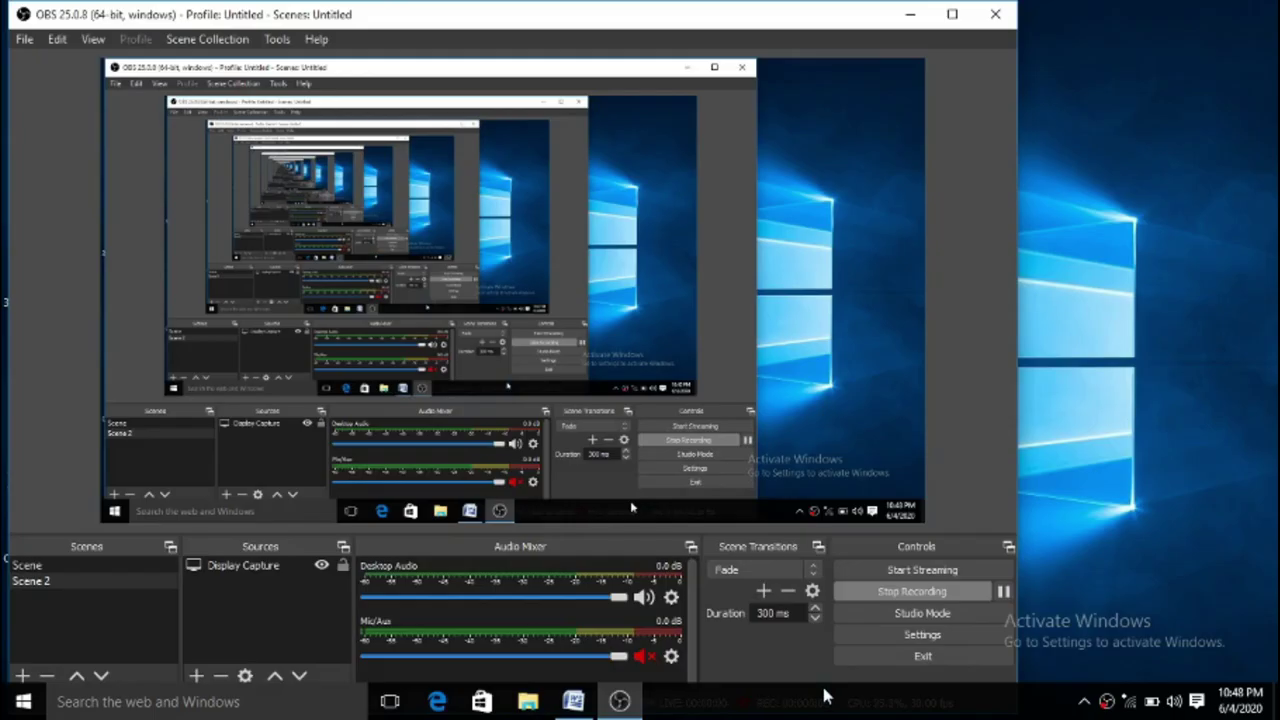
Step: Bring the Word document listing the practical lab topics to the front from the taskbar
{"action": "left_click", "coordinate": [574, 702]}
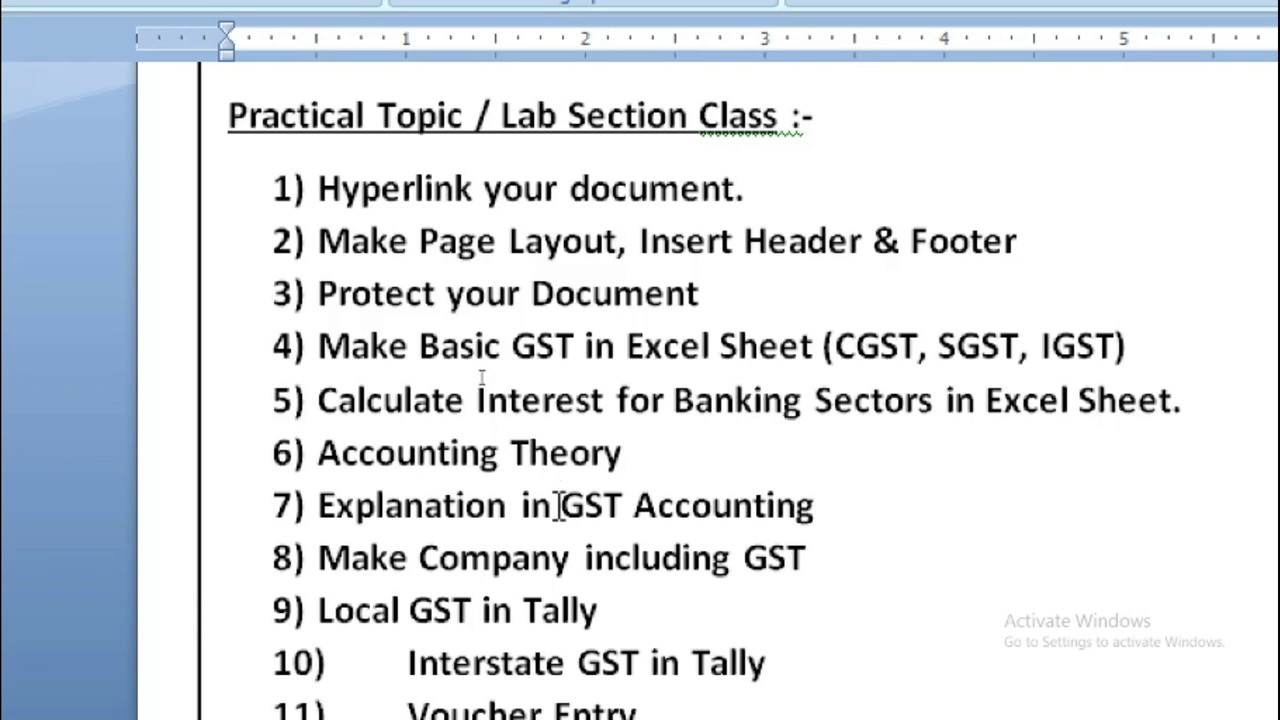
{"action": "scroll", "coordinate": [960, 640], "scroll_direction": "down", "scroll_amount": 1}
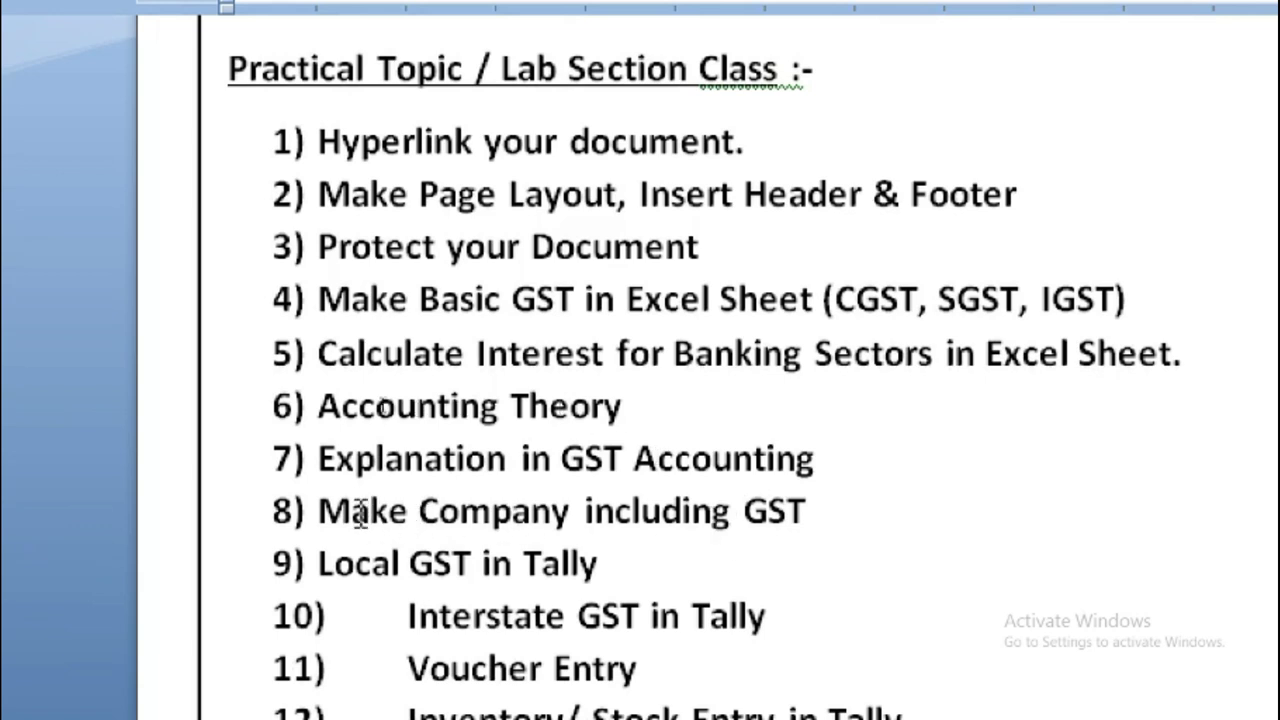
{"action": "scroll", "coordinate": [966, 483], "scroll_direction": "right", "scroll_amount": 2}
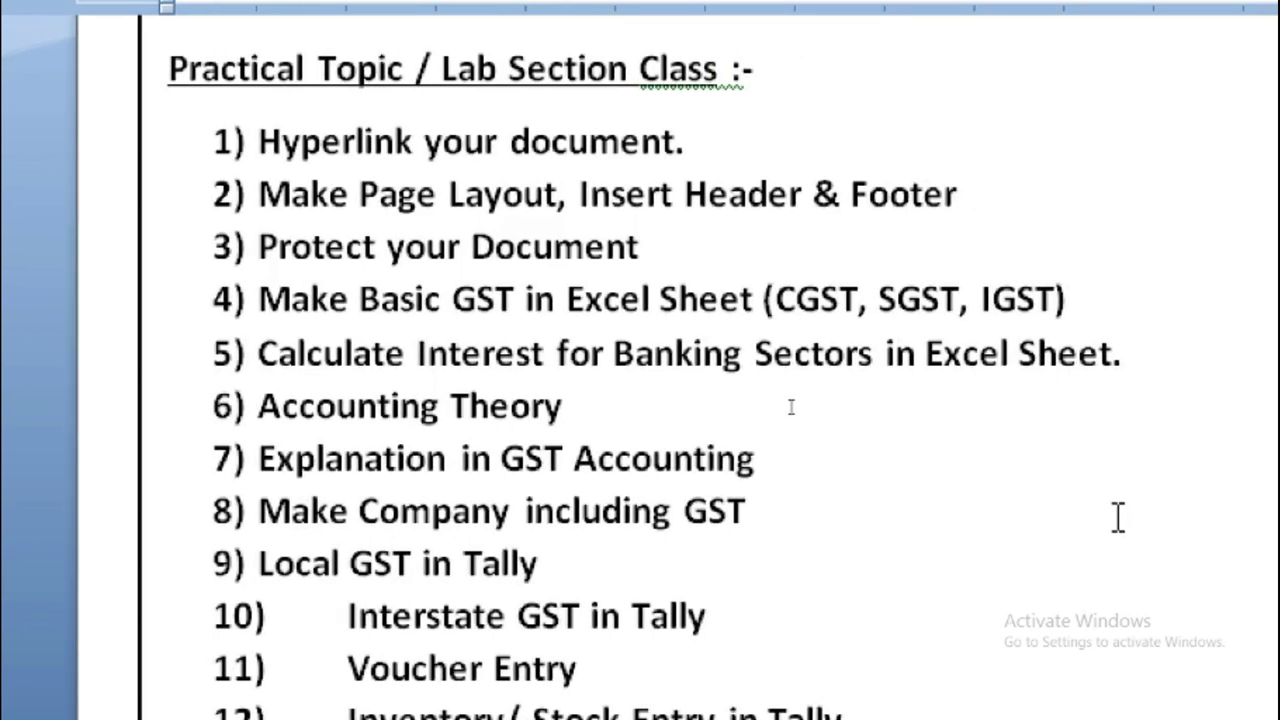
{"action": "scroll", "coordinate": [783, 589], "scroll_direction": "down", "scroll_amount": 2}
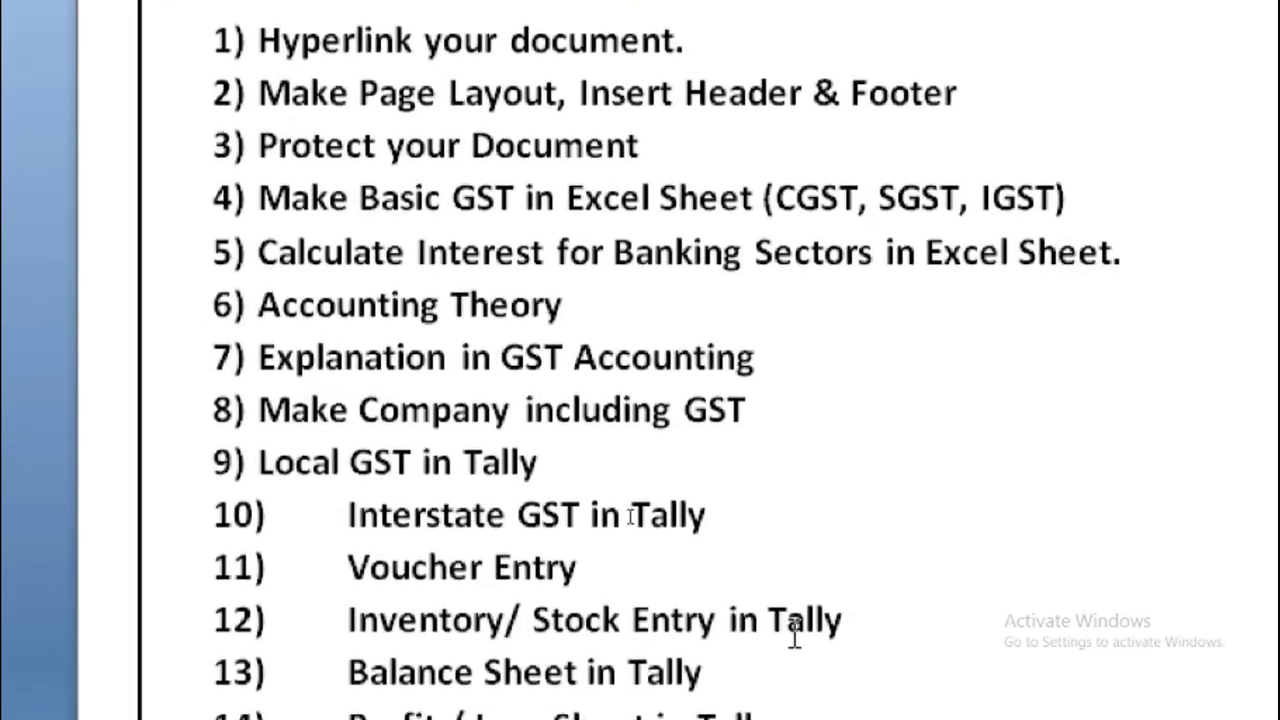
{"action": "scroll", "coordinate": [805, 632], "scroll_direction": "down", "scroll_amount": 1}
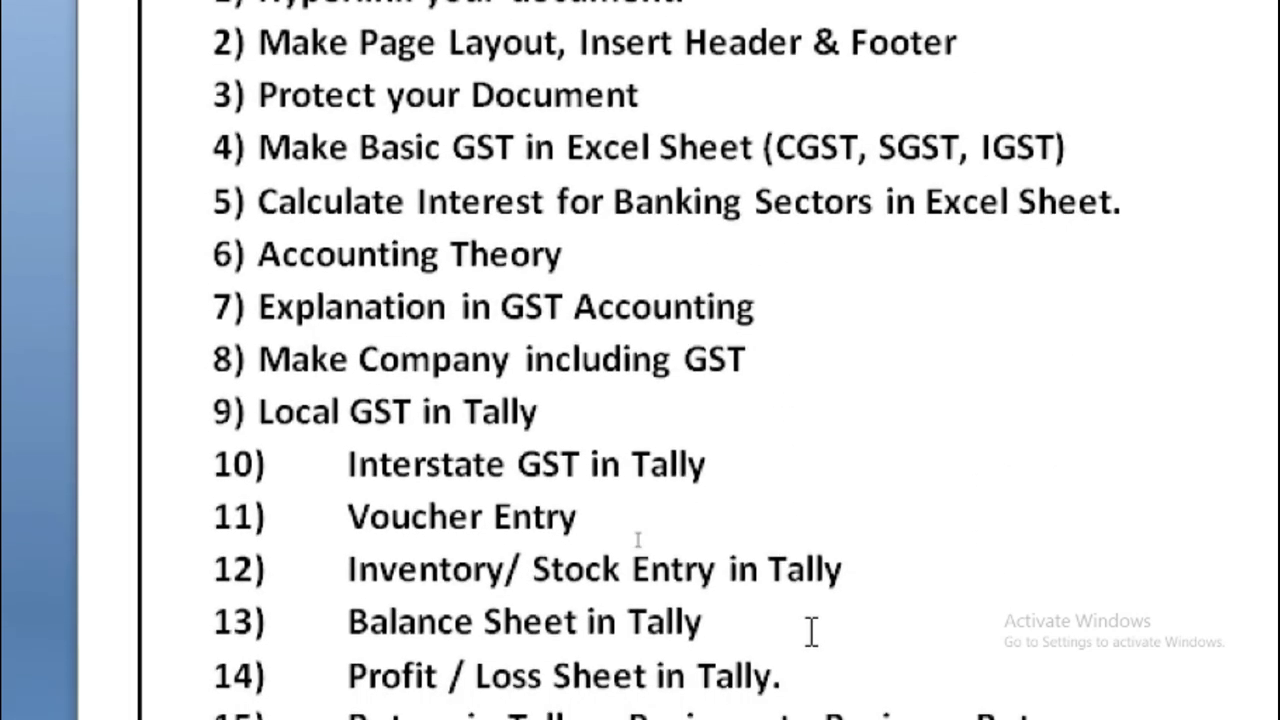
{"action": "scroll", "coordinate": [811, 630], "scroll_direction": "down", "scroll_amount": 1}
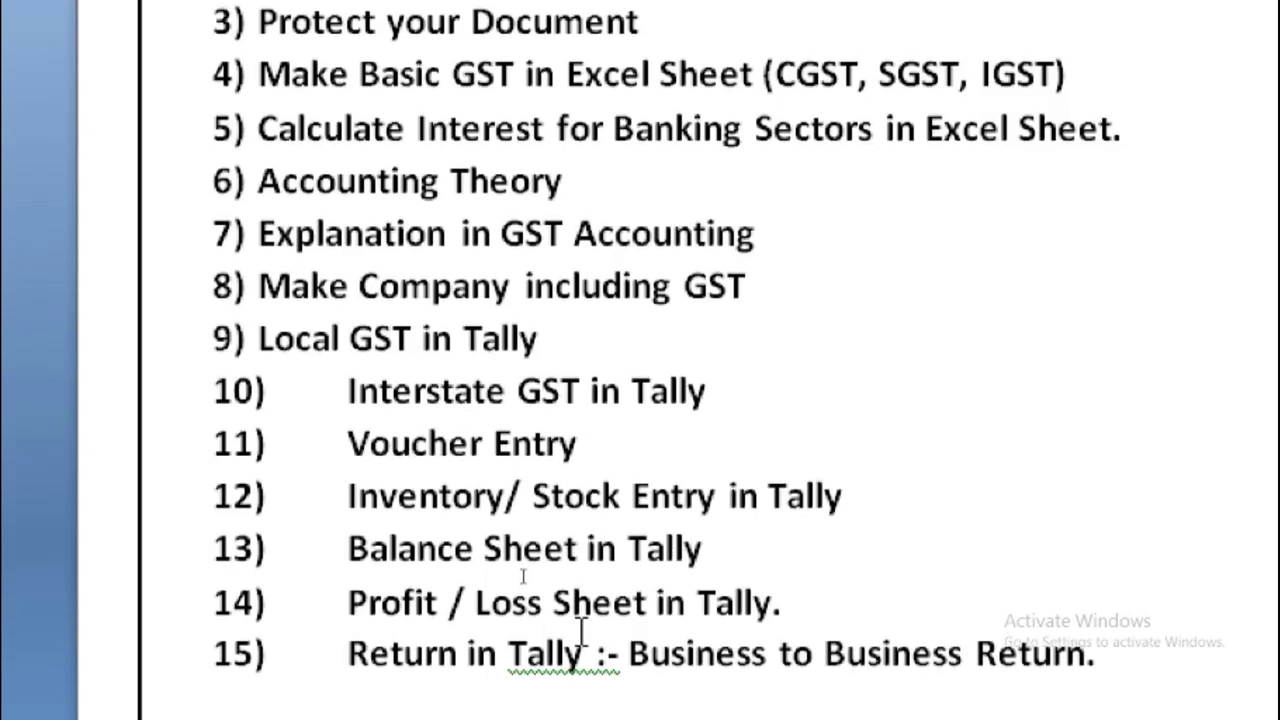
{"action": "scroll", "coordinate": [580, 628], "scroll_direction": "down", "scroll_amount": 1}
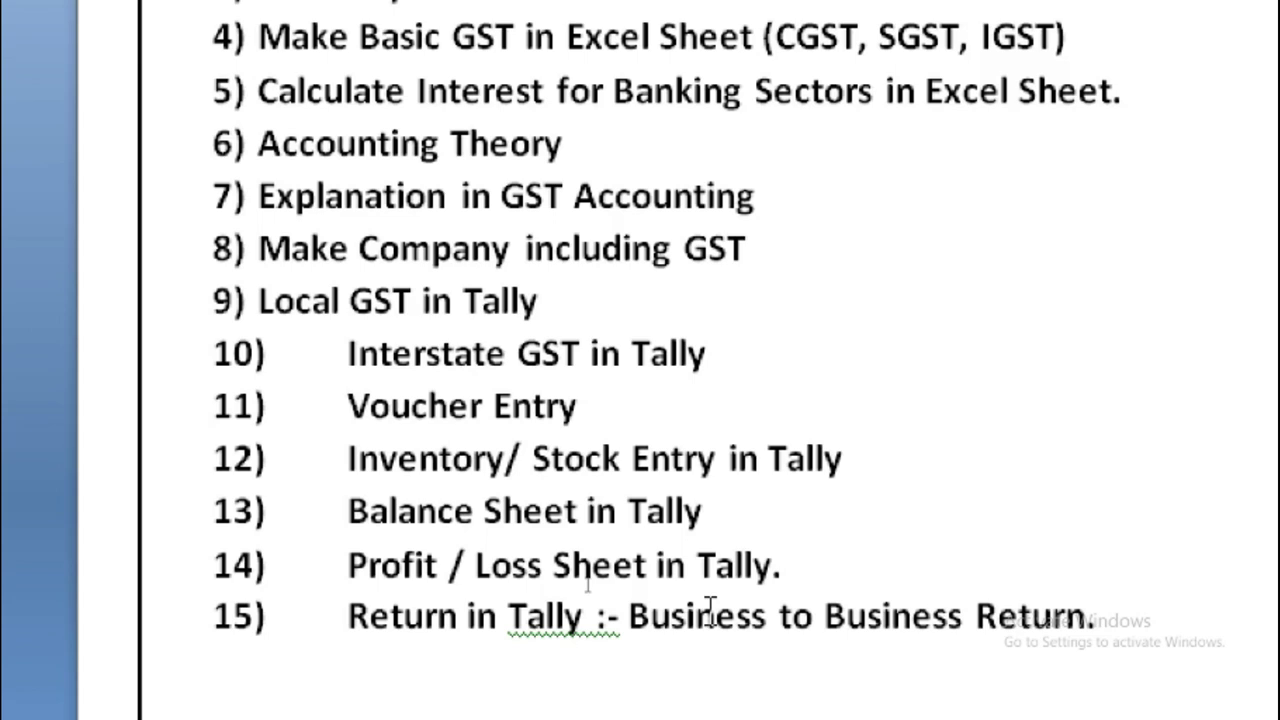
{"action": "scroll", "coordinate": [462, 380], "scroll_direction": "up", "scroll_amount": 3}
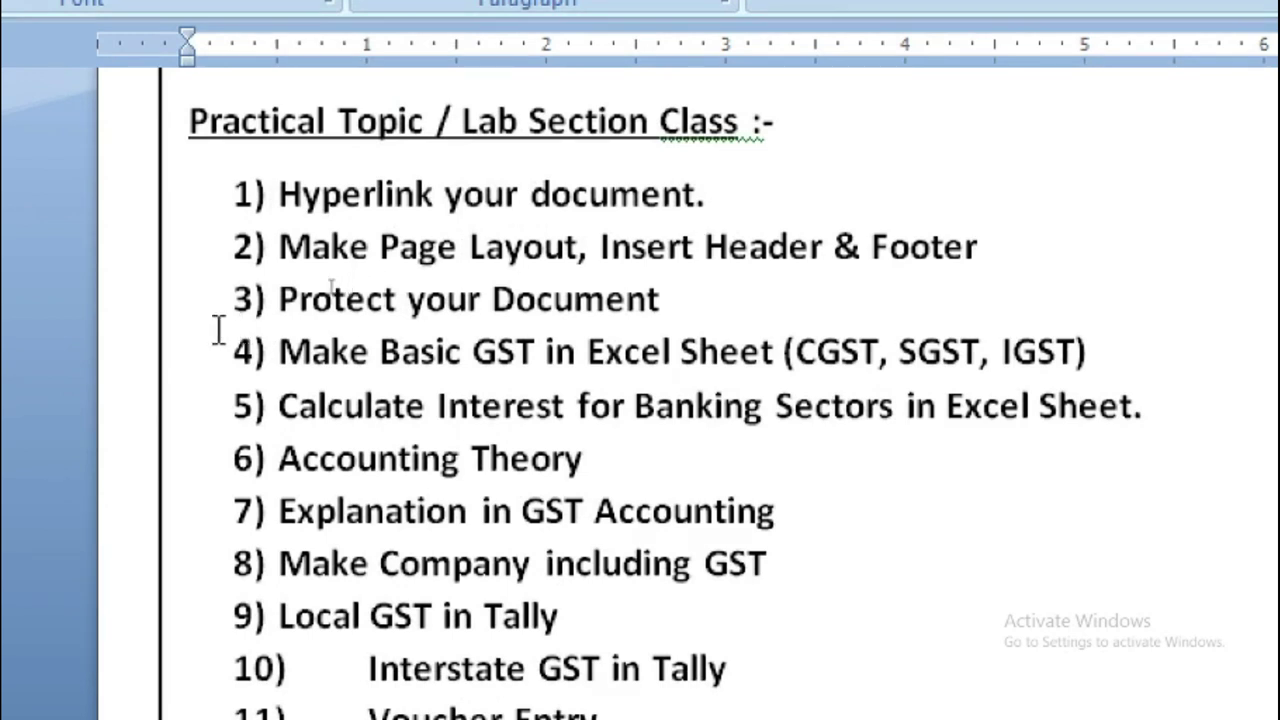
{"action": "left_click", "coordinate": [674, 302]}
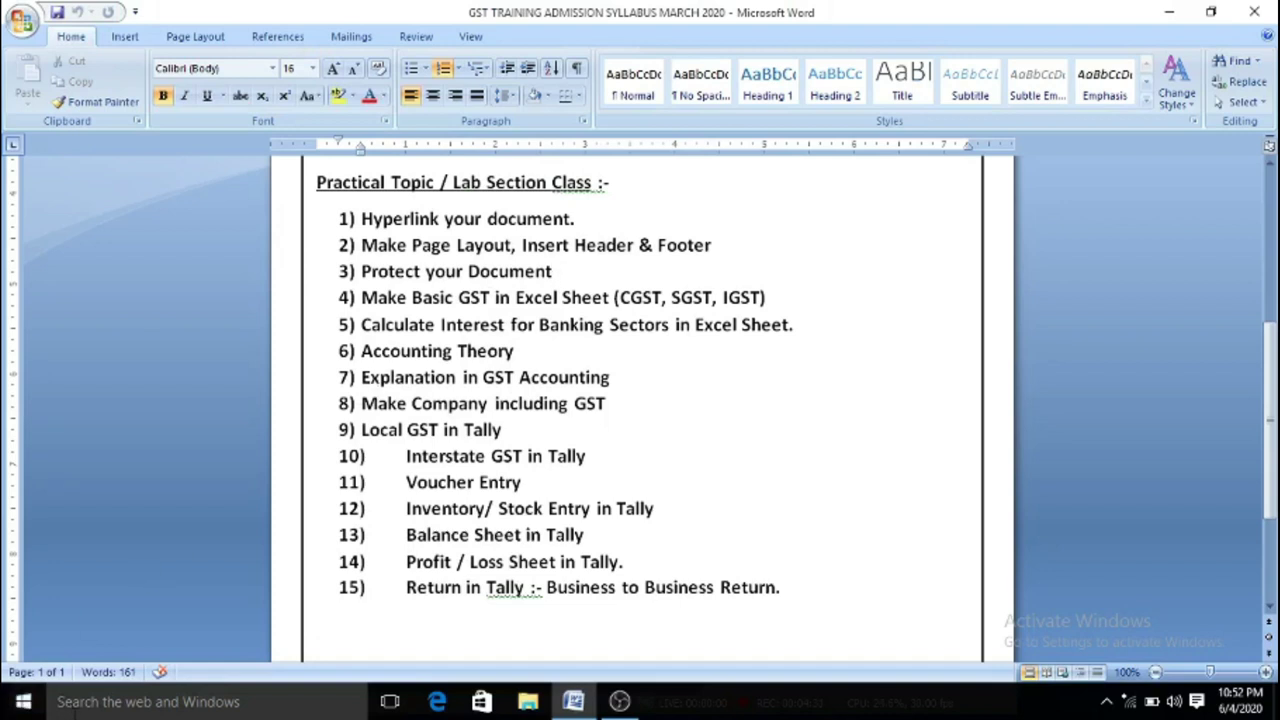
Step: Search 'micr' in the Start menu and launch Microsoft Office Word 2007 with a blank document
{"action": "left_click", "coordinate": [98, 703]}
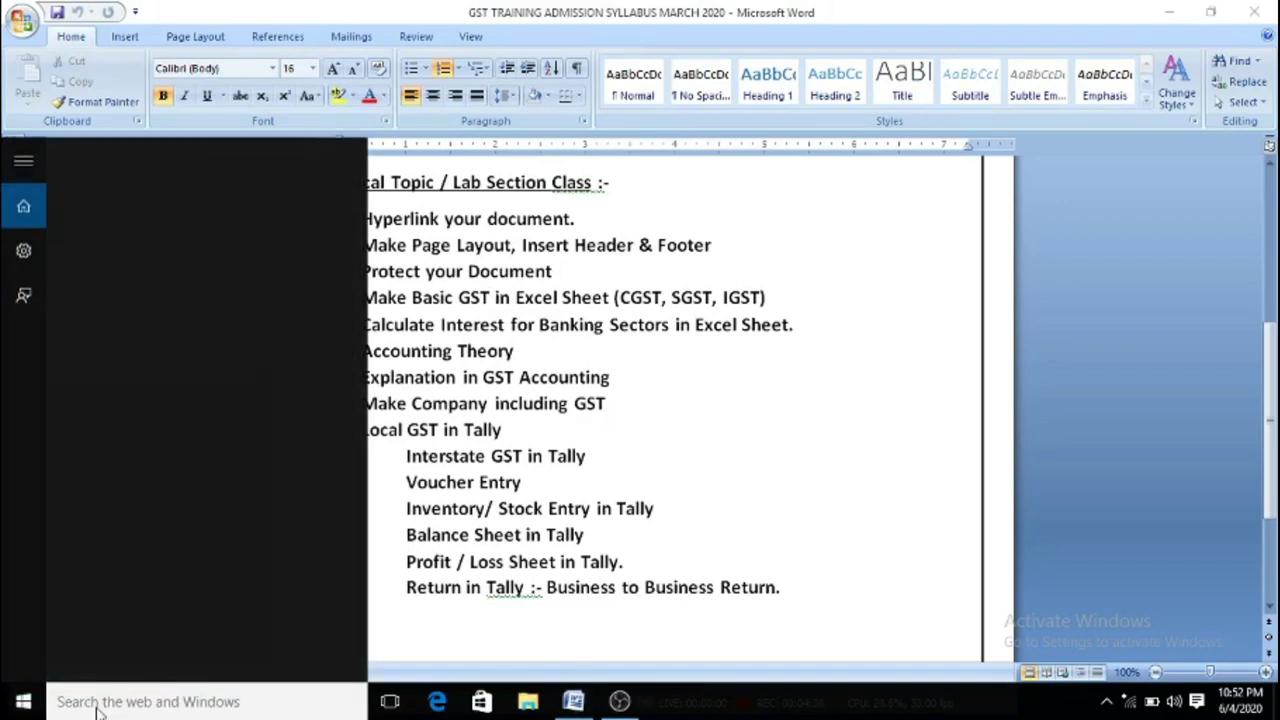
{"action": "type", "text": "mi"}
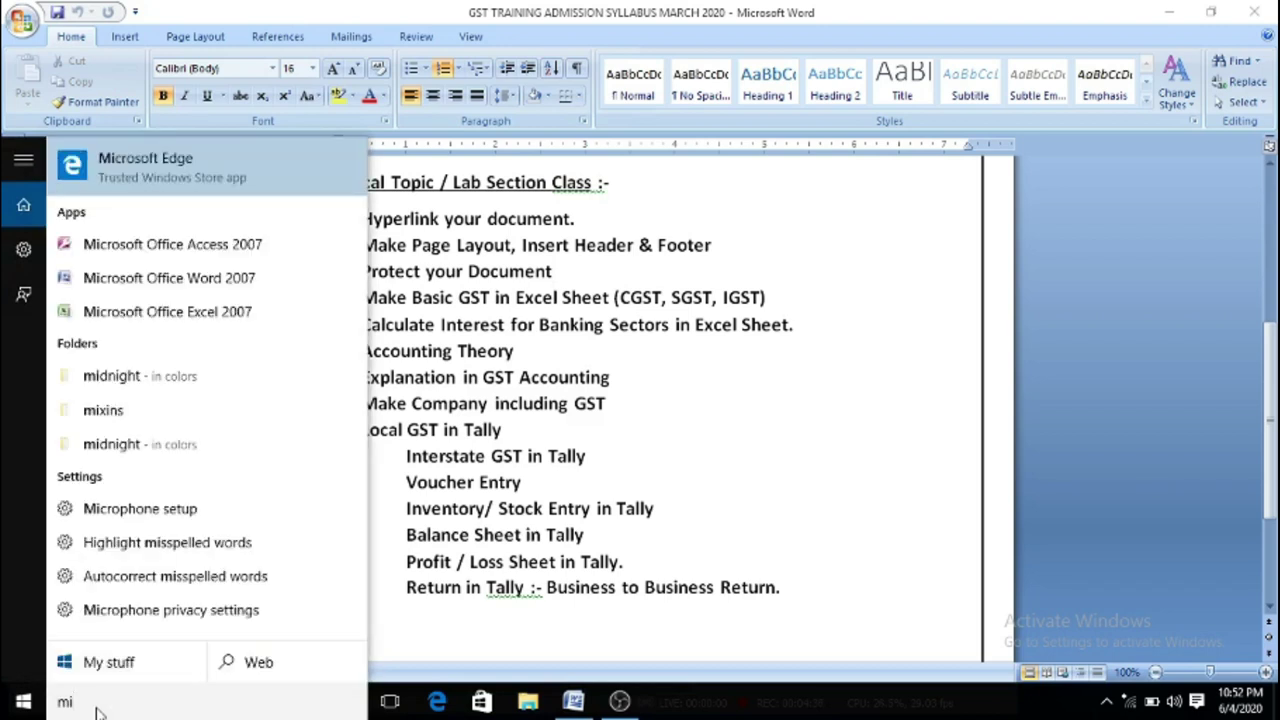
{"action": "type", "text": "c"}
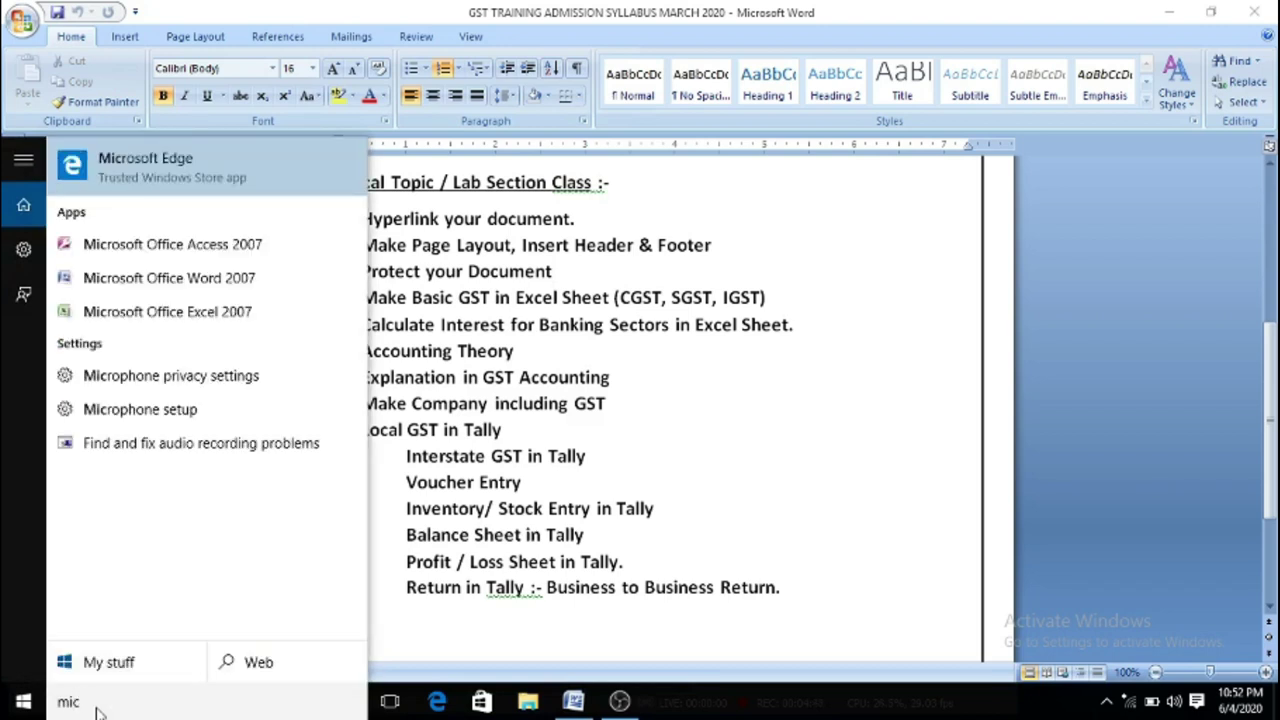
{"action": "type", "text": "ro"}
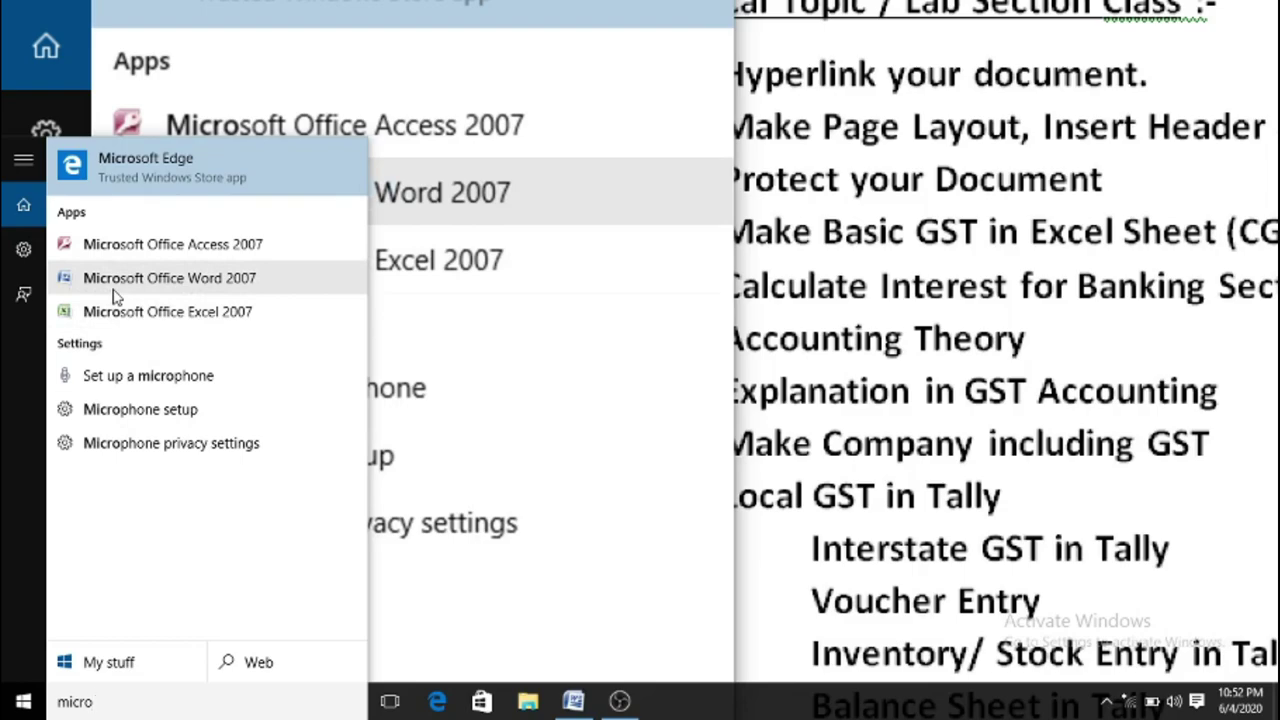
{"action": "left_click", "coordinate": [115, 297]}
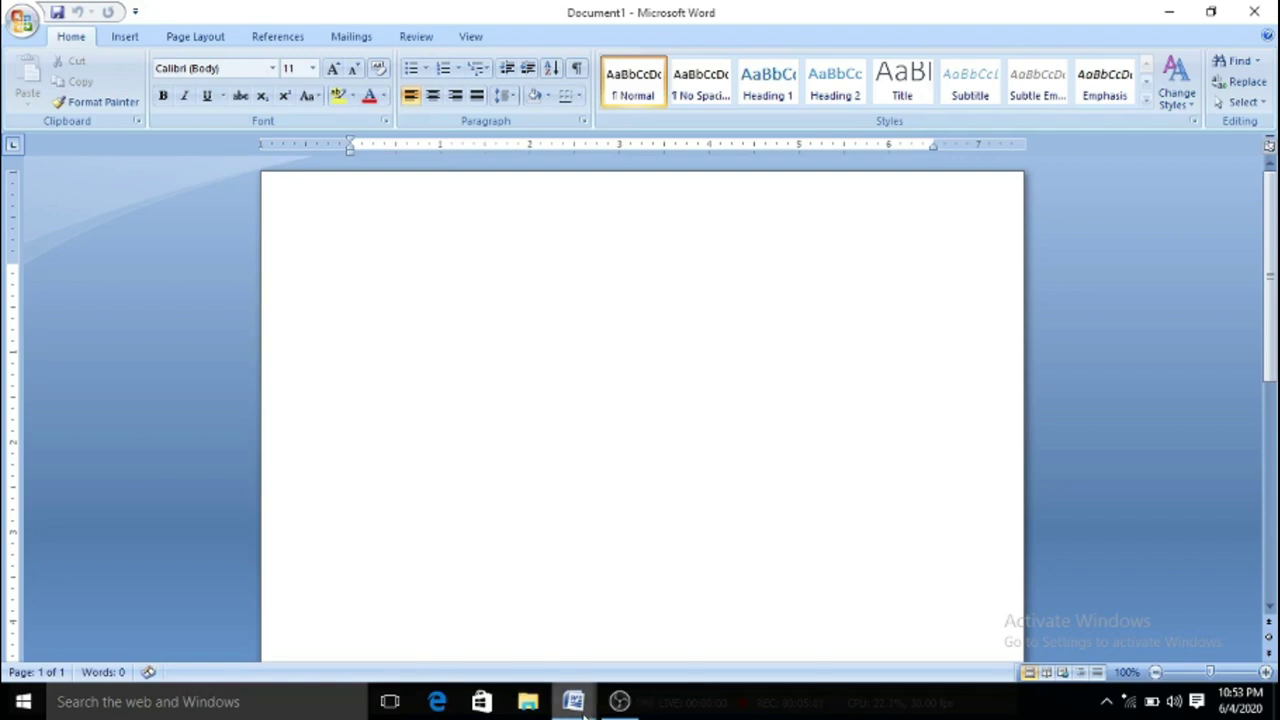
{"action": "mouse_move", "coordinate": [580, 703]}
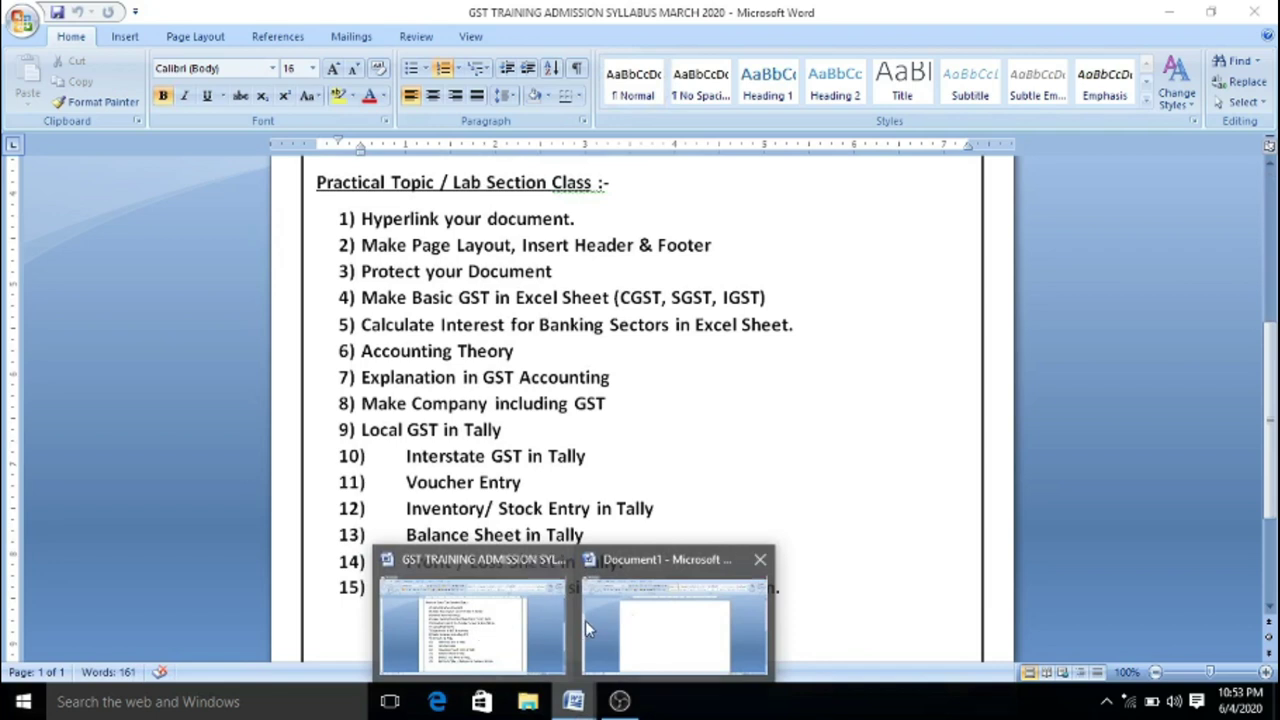
{"action": "left_click", "coordinate": [615, 624]}
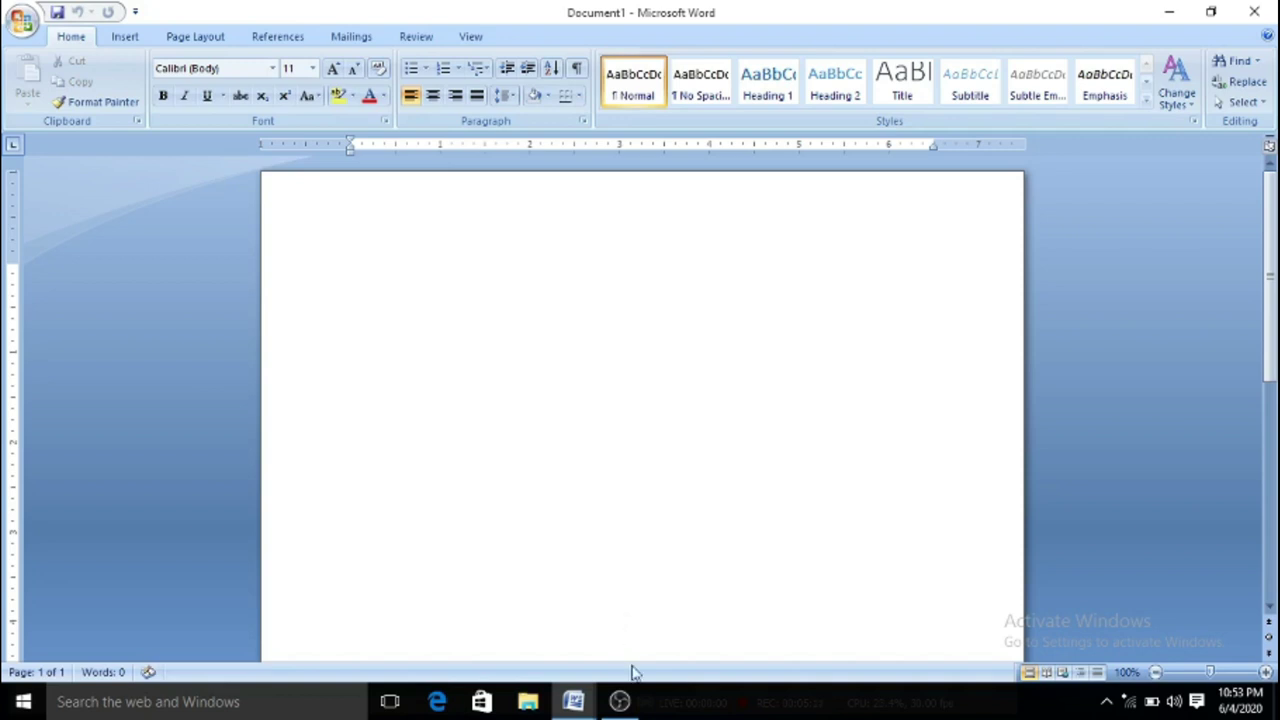
{"action": "left_click", "coordinate": [619, 701]}
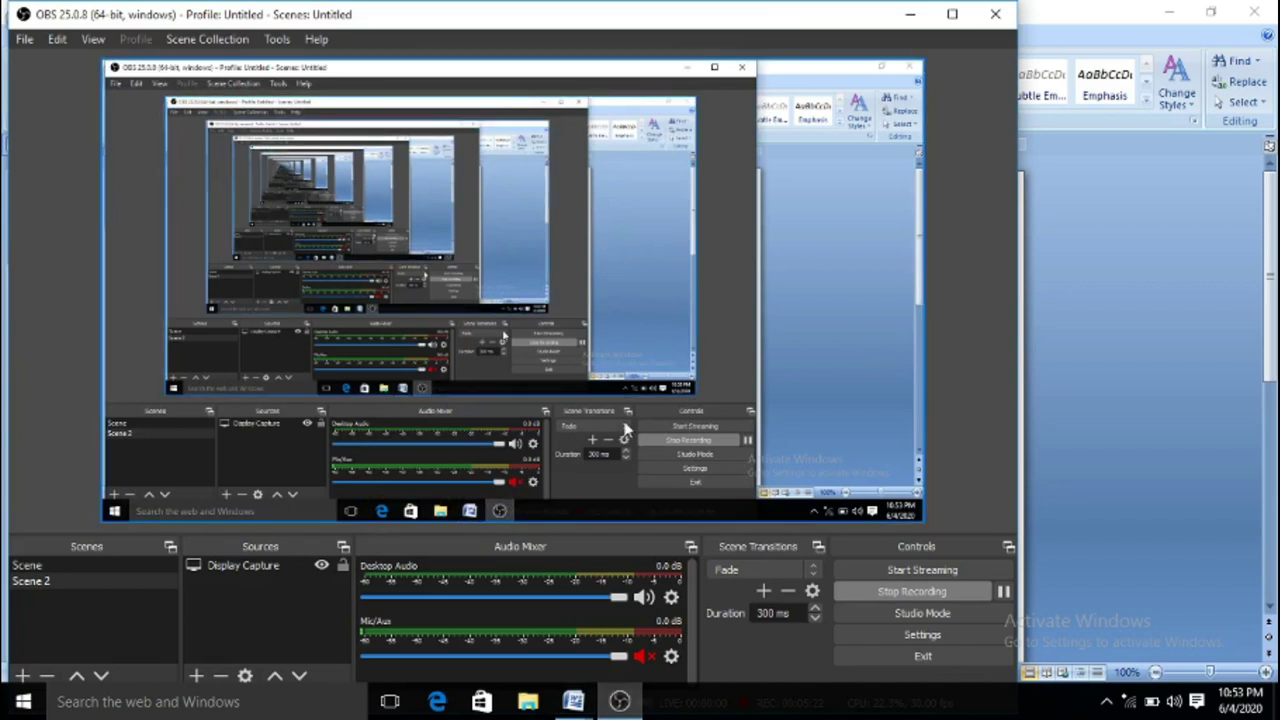
{"action": "left_click", "coordinate": [910, 16]}
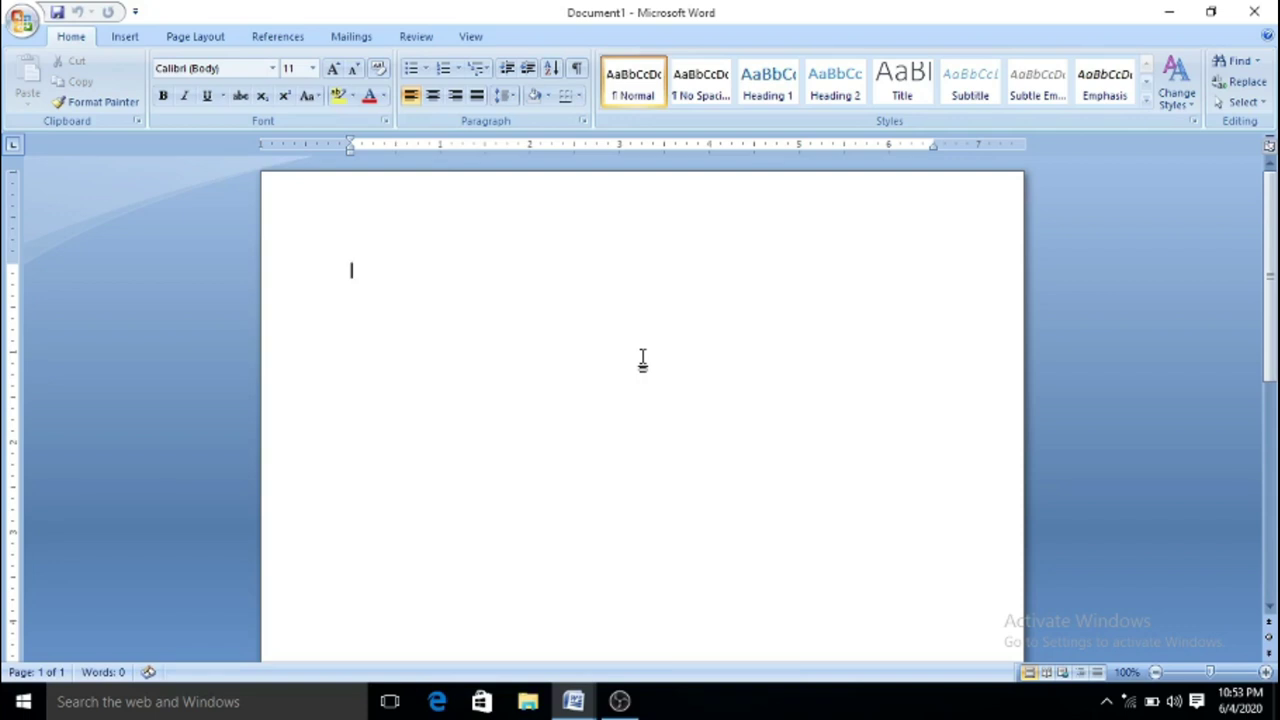
Step: Switch the ribbon to Page Layout, then to the Insert tab with header and footer commands
{"action": "left_click", "coordinate": [214, 40]}
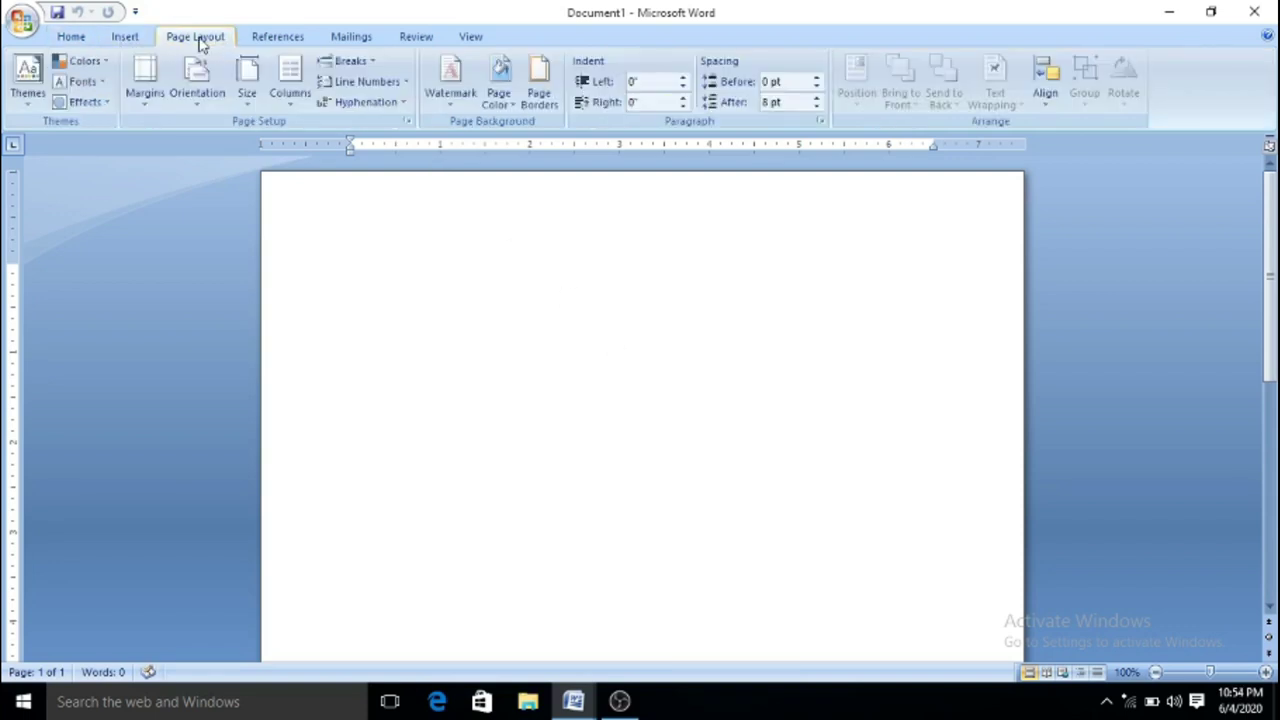
{"action": "left_click", "coordinate": [125, 38]}
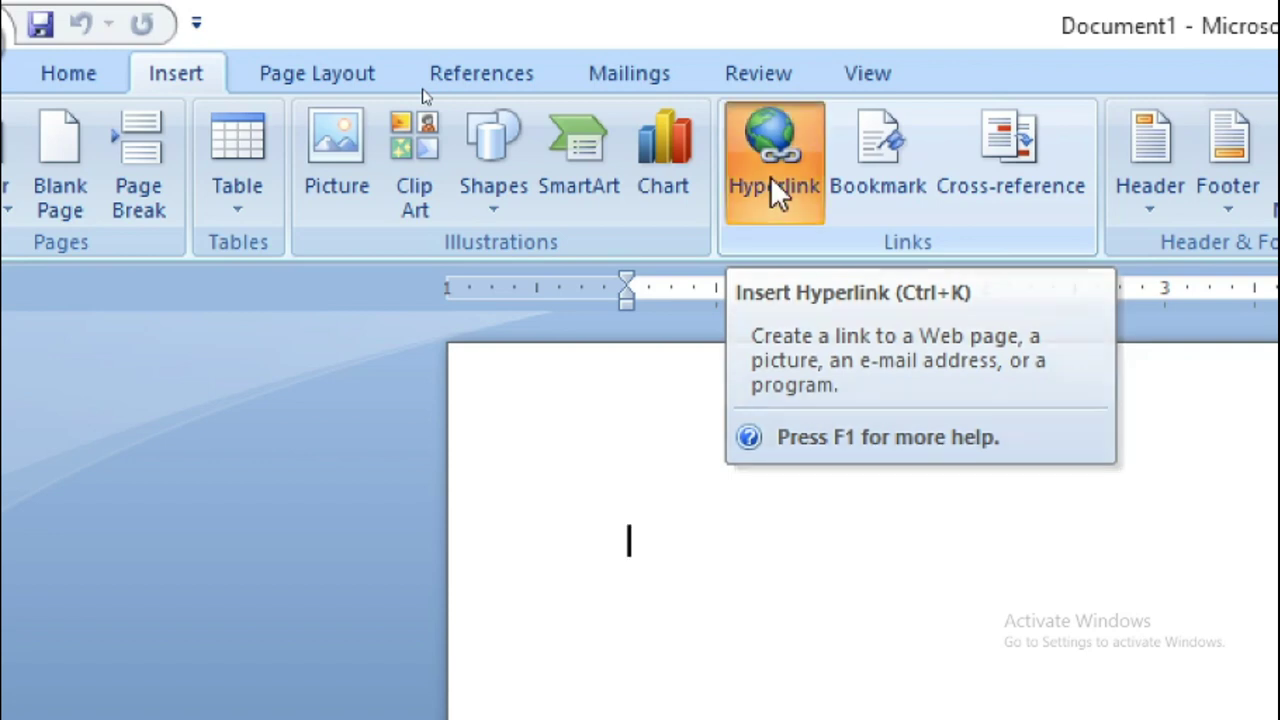
Step: Open the Insert Hyperlink dialog from the Links group
{"action": "left_click", "coordinate": [770, 178]}
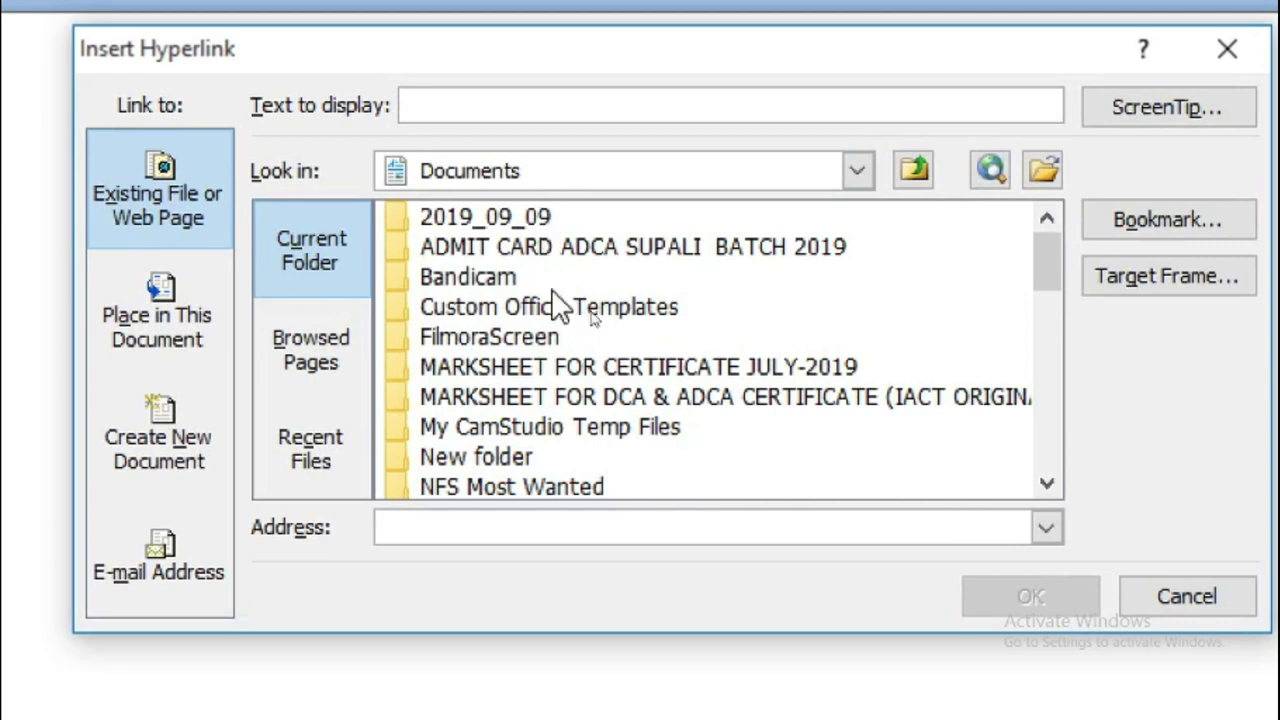
Step: Link to COMPUTER NOTES UNIT-I.pdf from Documents, displayed as its full file path
{"action": "left_click", "coordinate": [1054, 480]}
{"action": "left_click_drag", "start_coordinate": [1054, 480], "coordinate": [1054, 480]}
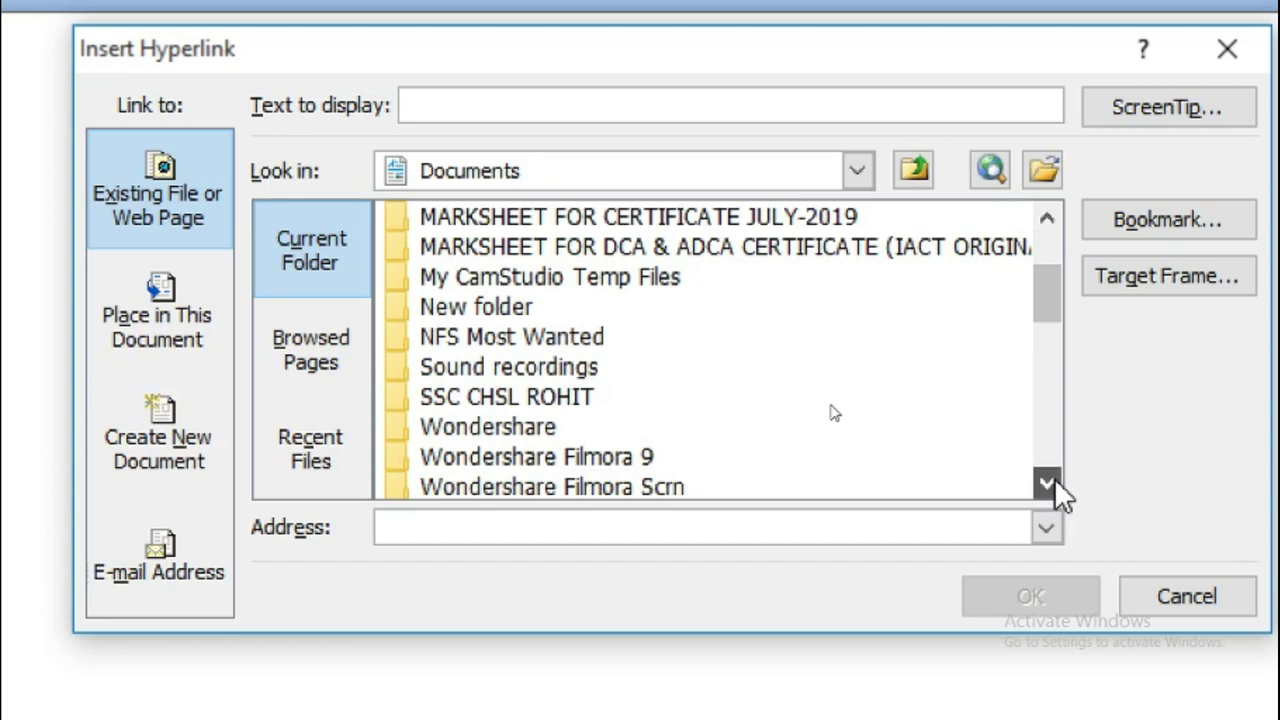
{"action": "left_click", "coordinate": [1054, 482]}
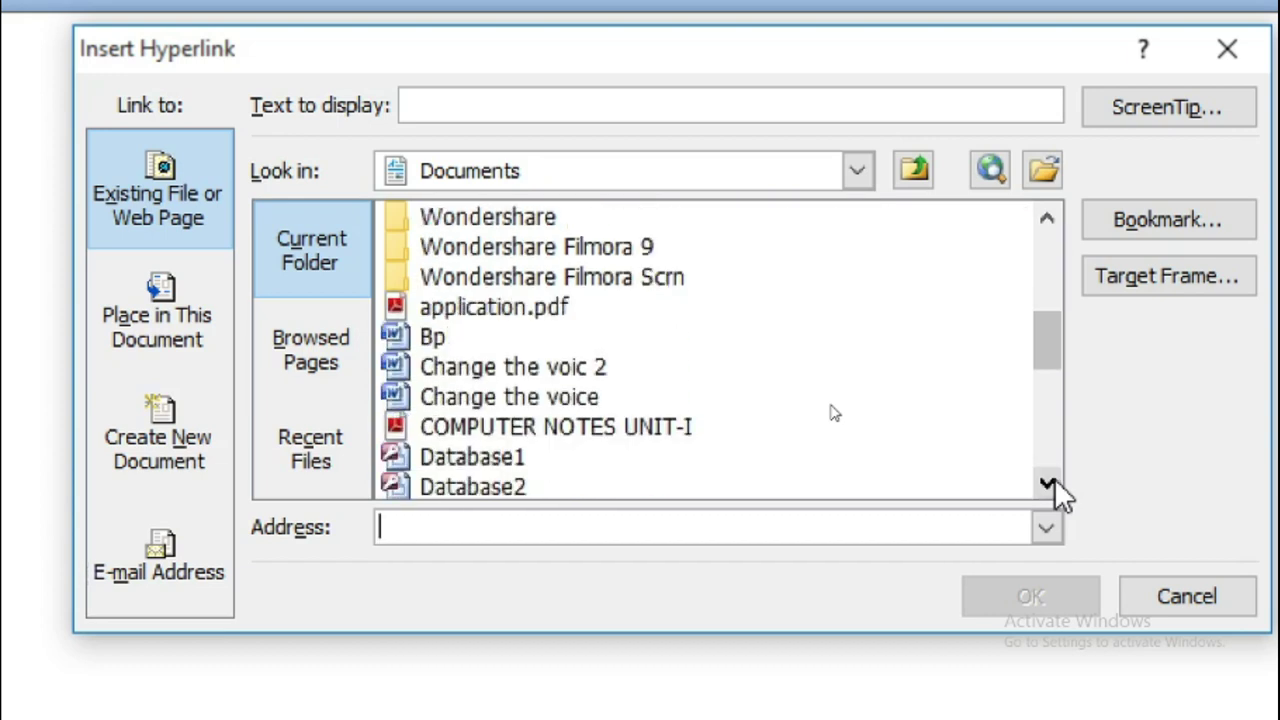
{"action": "left_click", "coordinate": [1054, 482]}
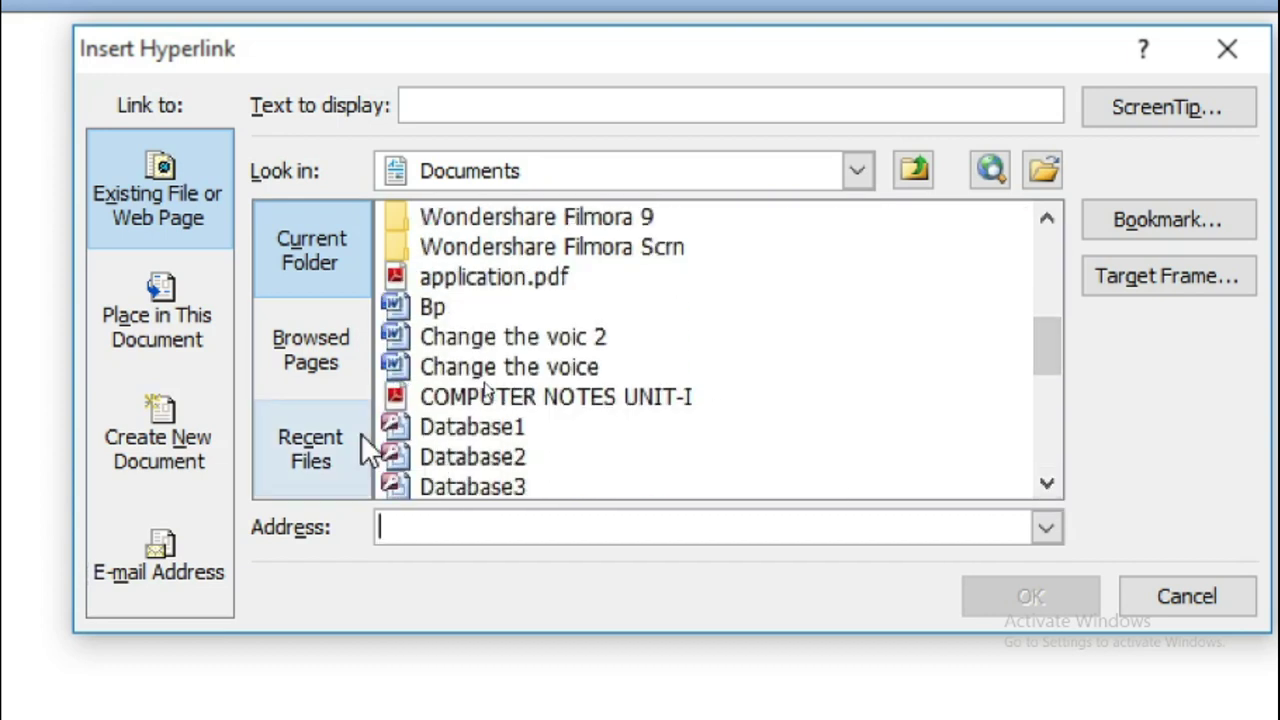
{"action": "left_click", "coordinate": [594, 397]}
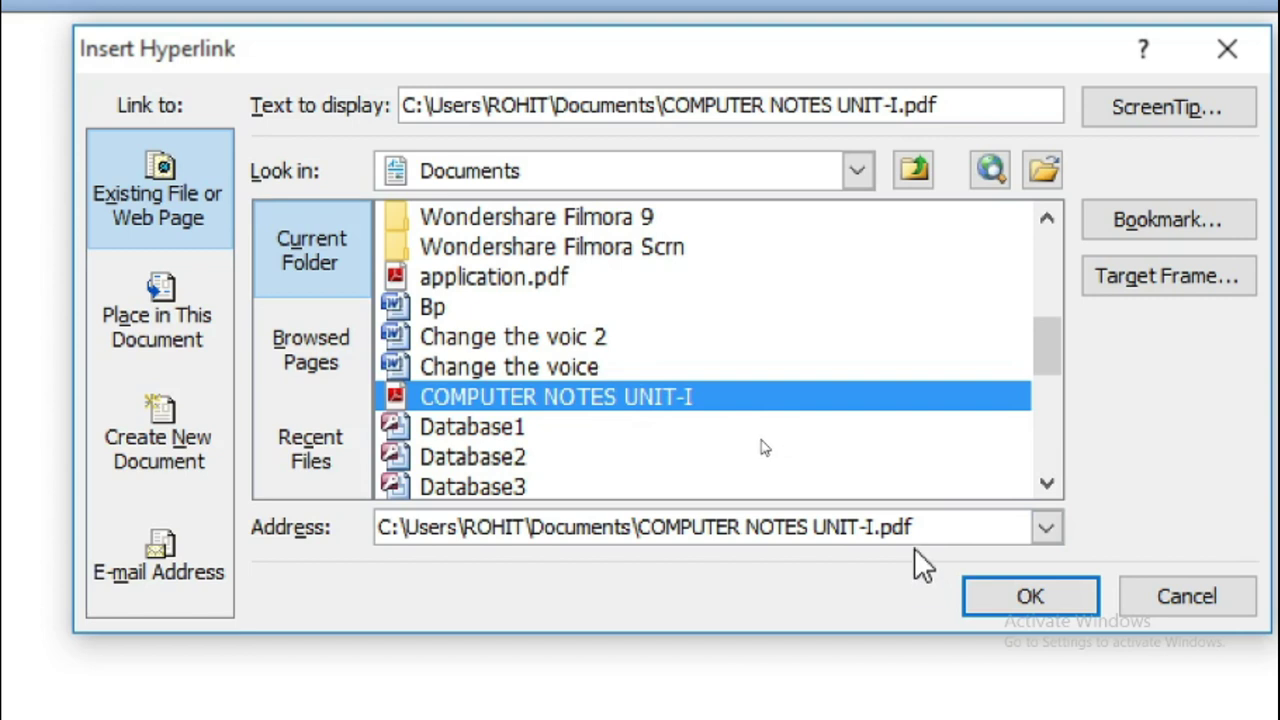
{"action": "left_click", "coordinate": [1031, 598]}
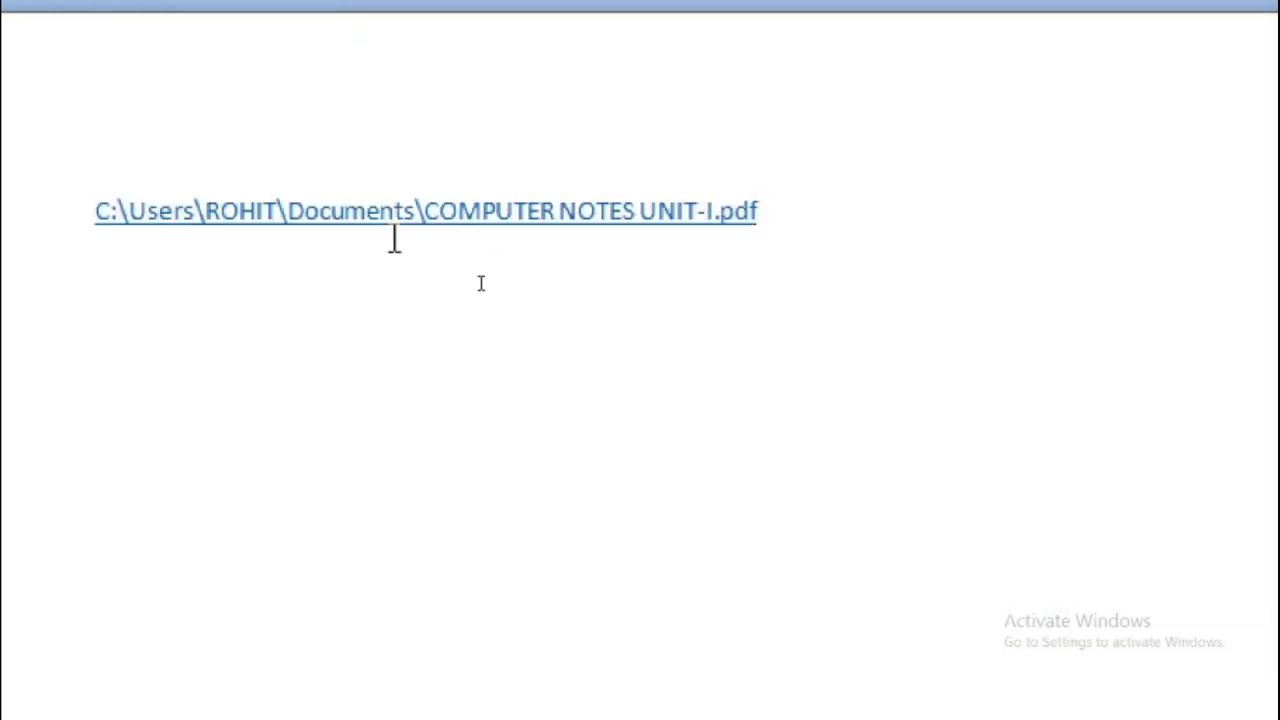
{"action": "key", "text": "Home"}
{"action": "key", "text": "Tab"}
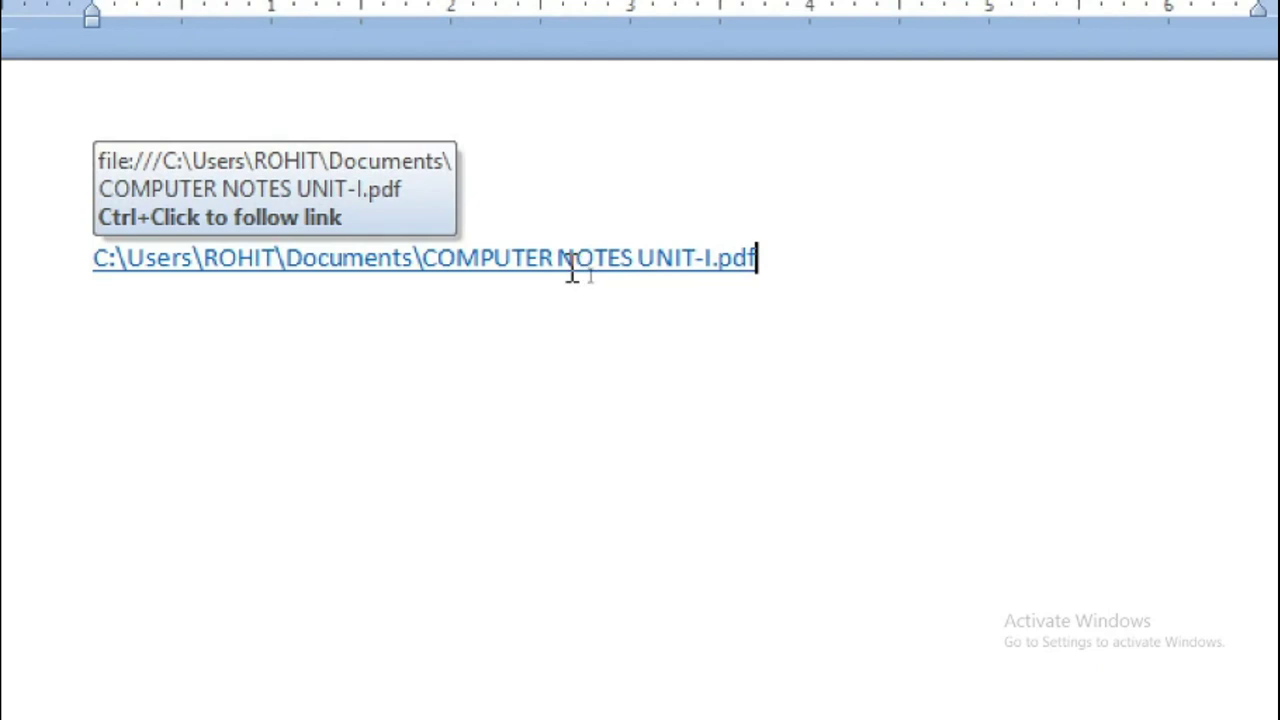
{"action": "left_click", "coordinate": [541, 368]}
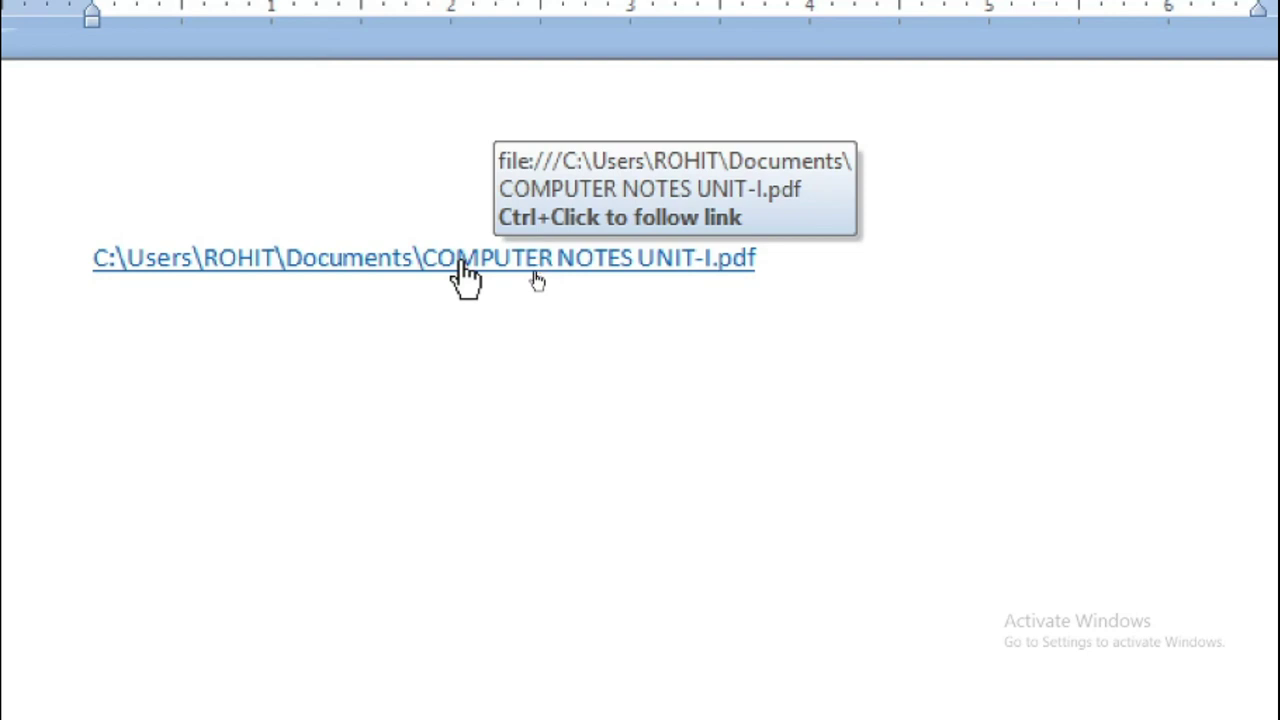
Step: Decline the Security Notice for the PDF link and undo the hyperlink, leaving a blank page
{"action": "left_click", "coordinate": [463, 266], "text": "ctrl"}
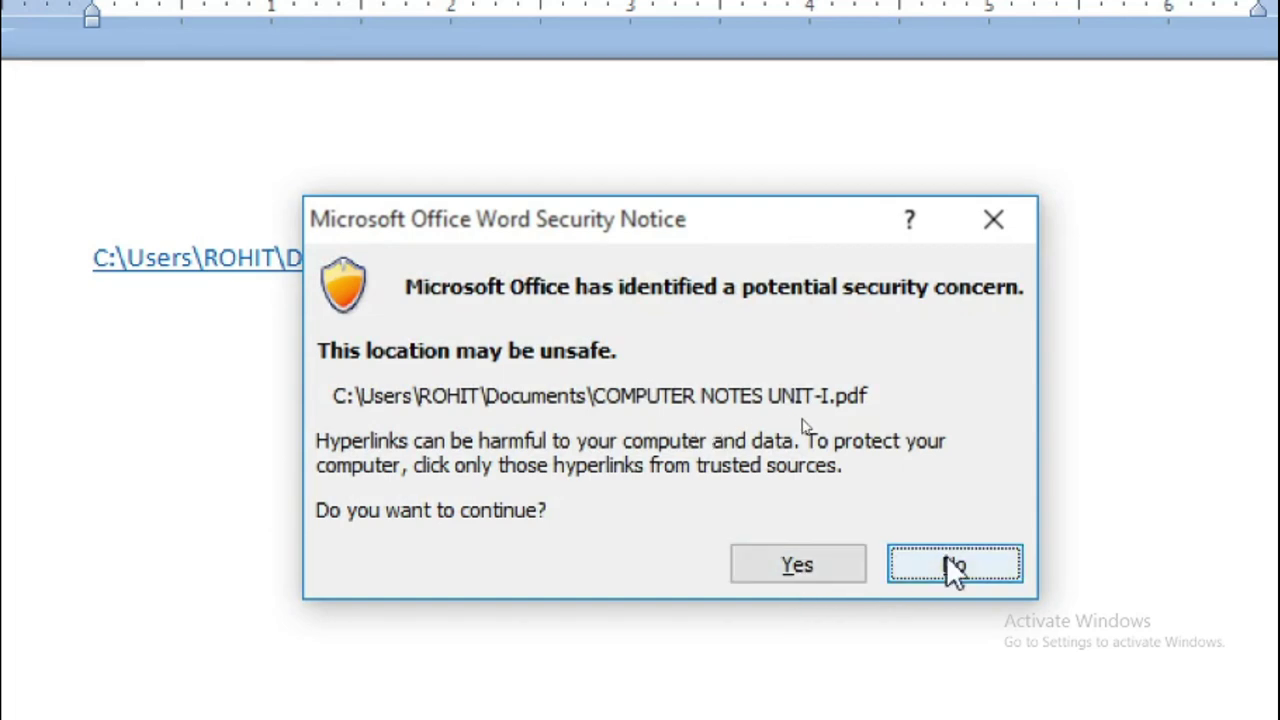
{"action": "left_click", "coordinate": [989, 566]}
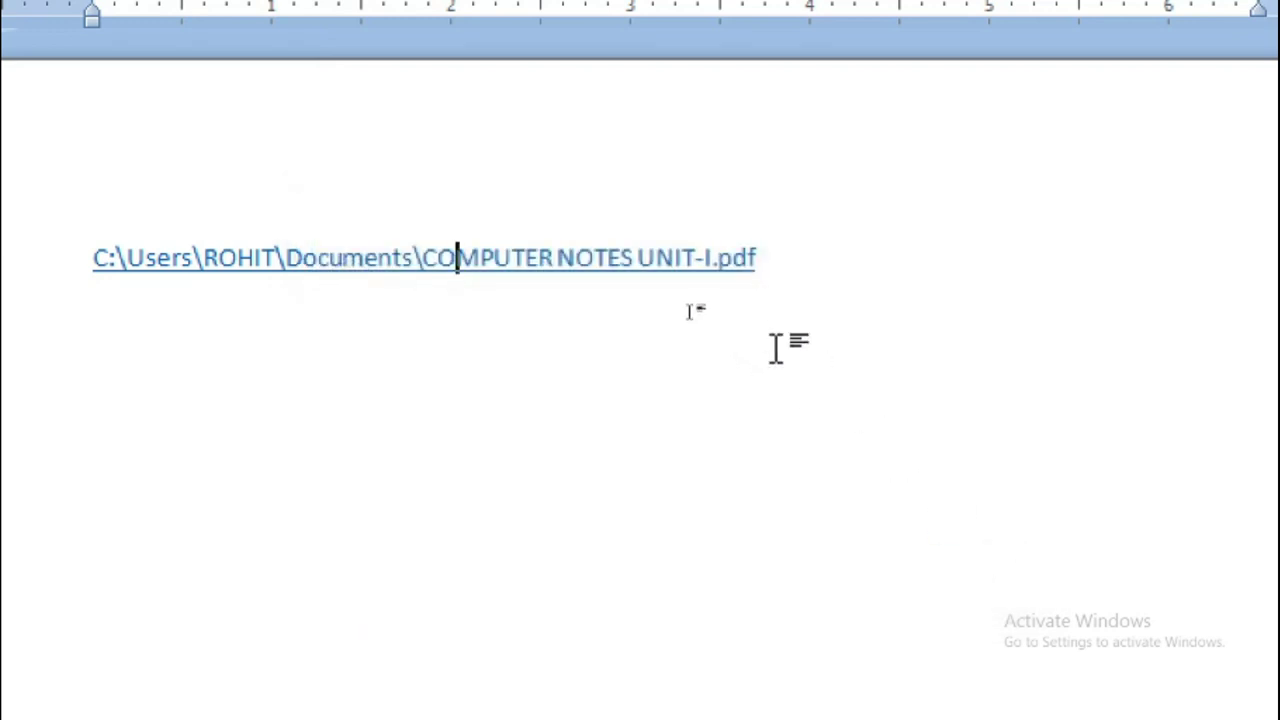
{"action": "key", "text": "ctrl+z"}
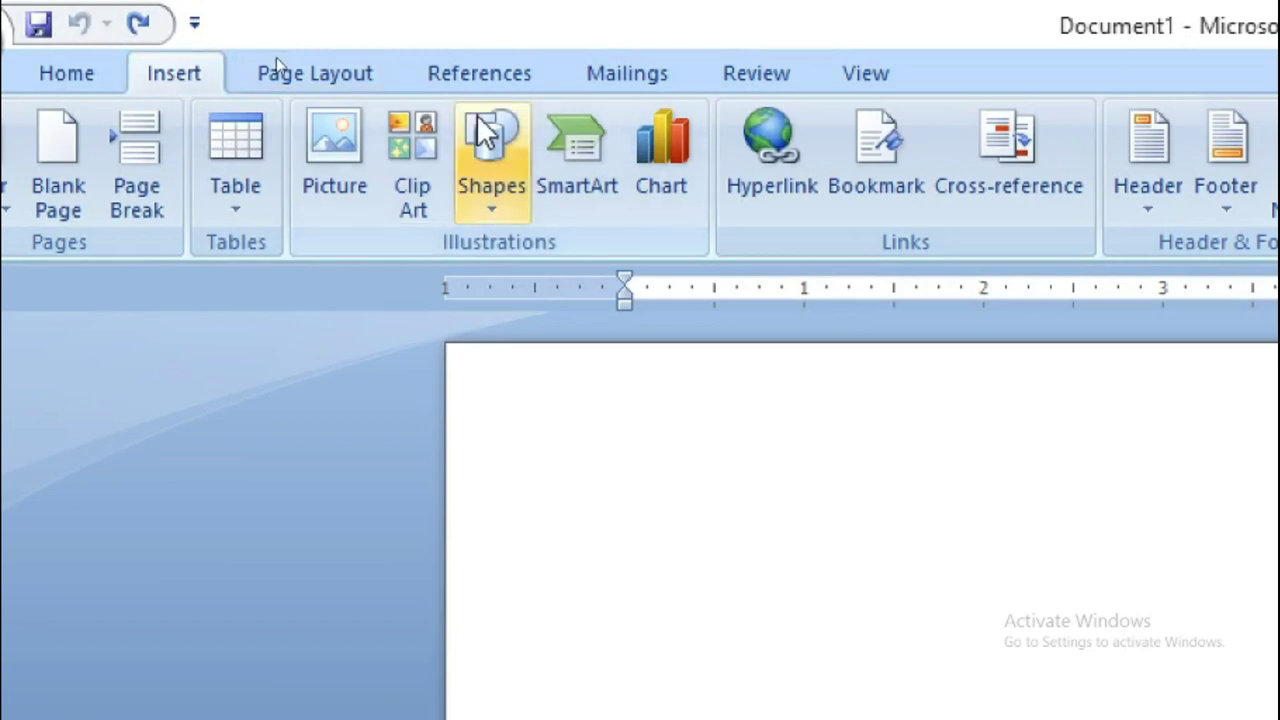
Step: Re-insert the hyperlink to COMPUTER NOTES UNIT-I.pdf from the Documents folder
{"action": "left_click", "coordinate": [789, 133]}
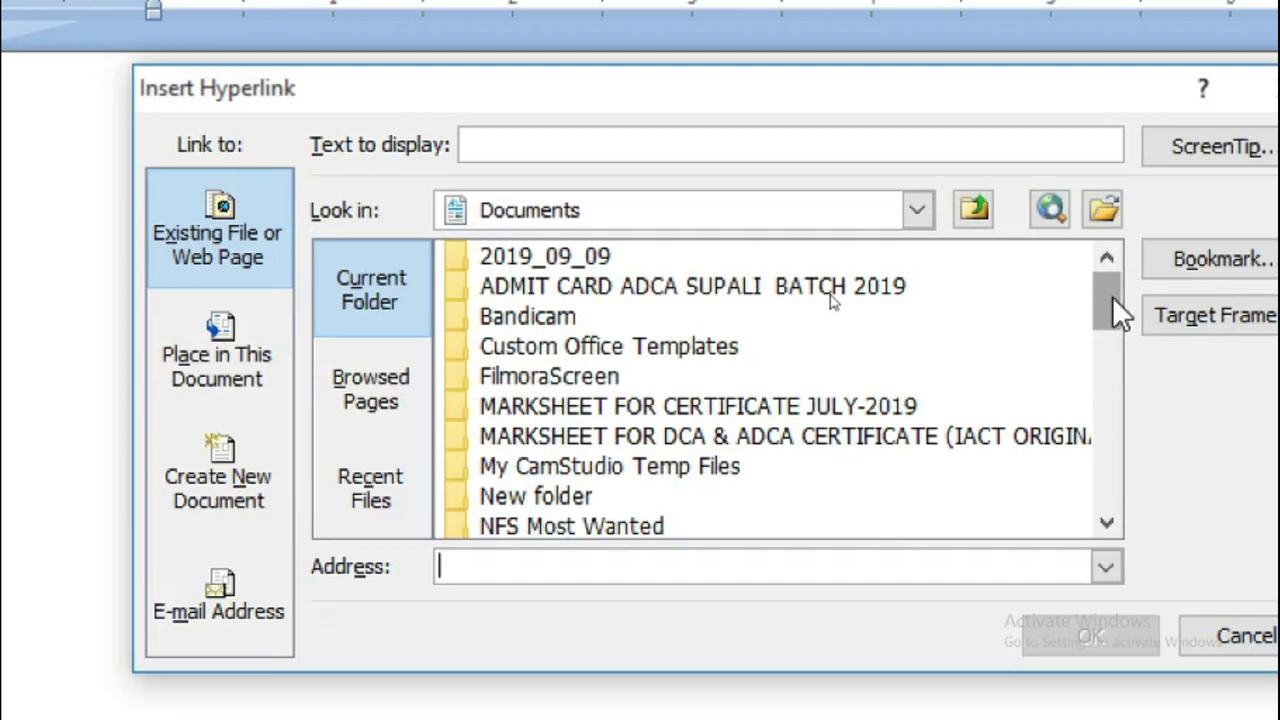
{"action": "left_click_drag", "start_coordinate": [1113, 298], "coordinate": [1116, 403]}
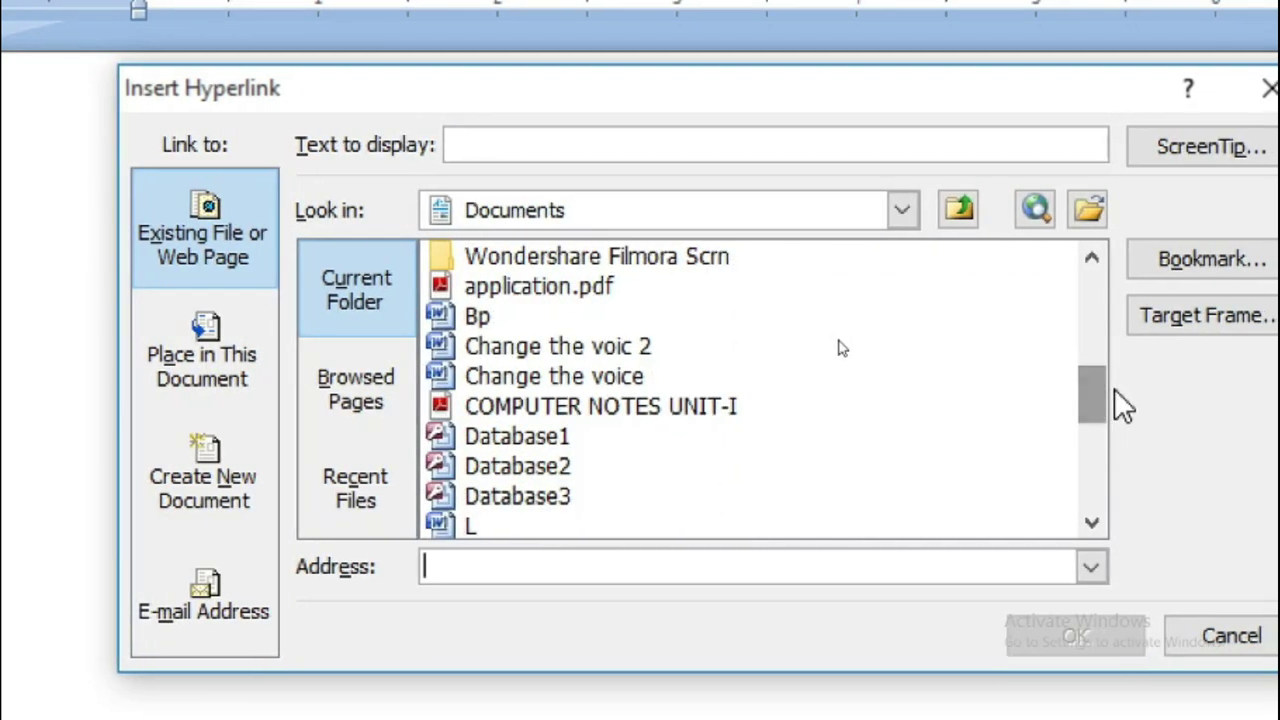
{"action": "left_click", "coordinate": [592, 403]}
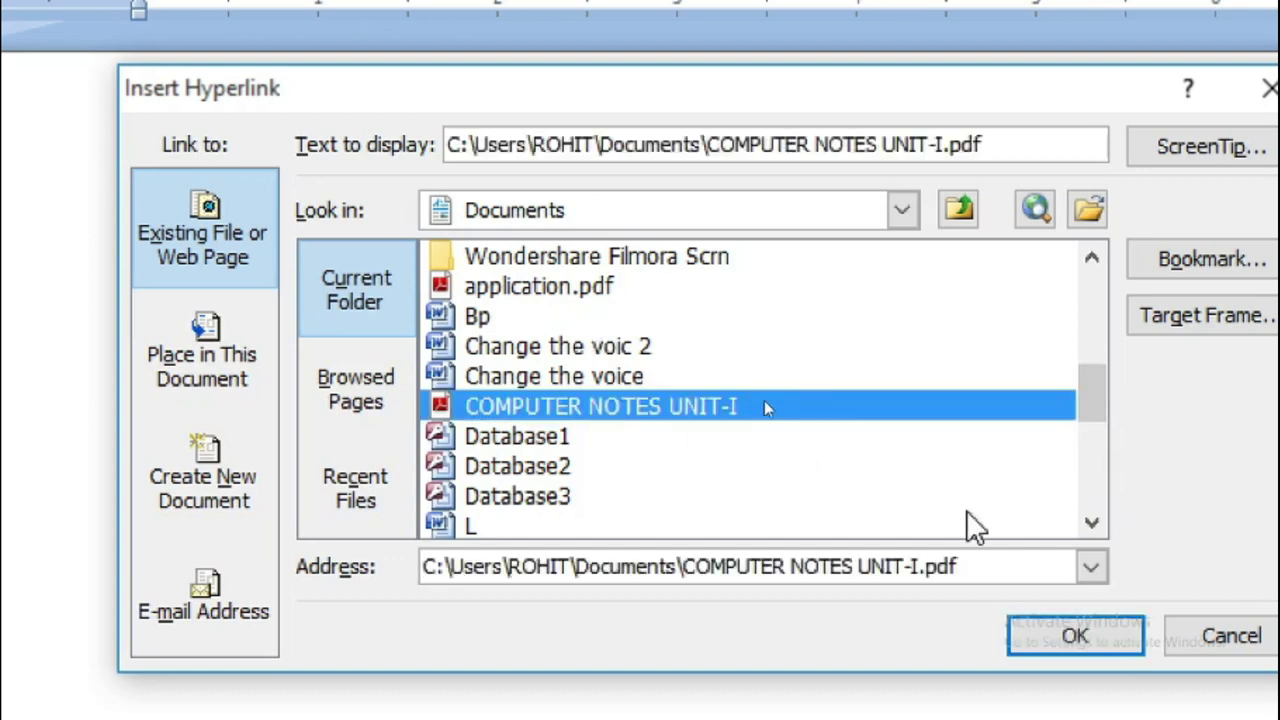
{"action": "left_click", "coordinate": [1040, 634]}
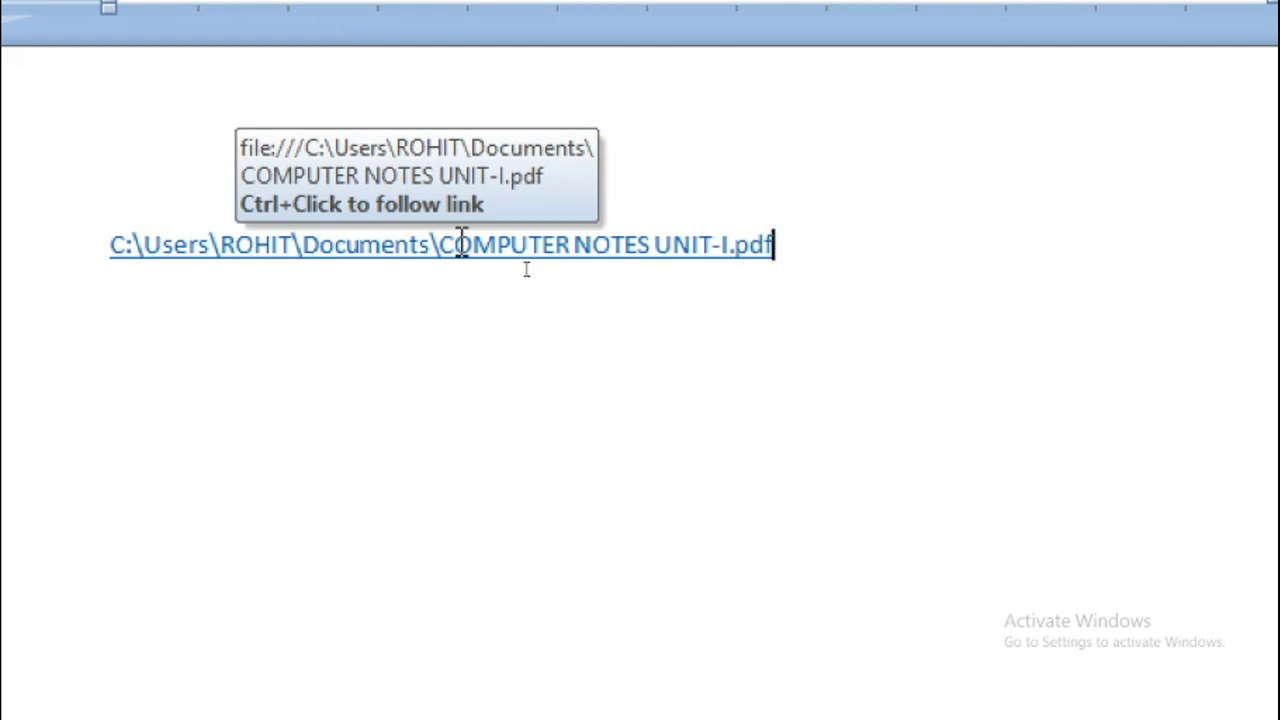
{"action": "key", "text": "ctrl"}
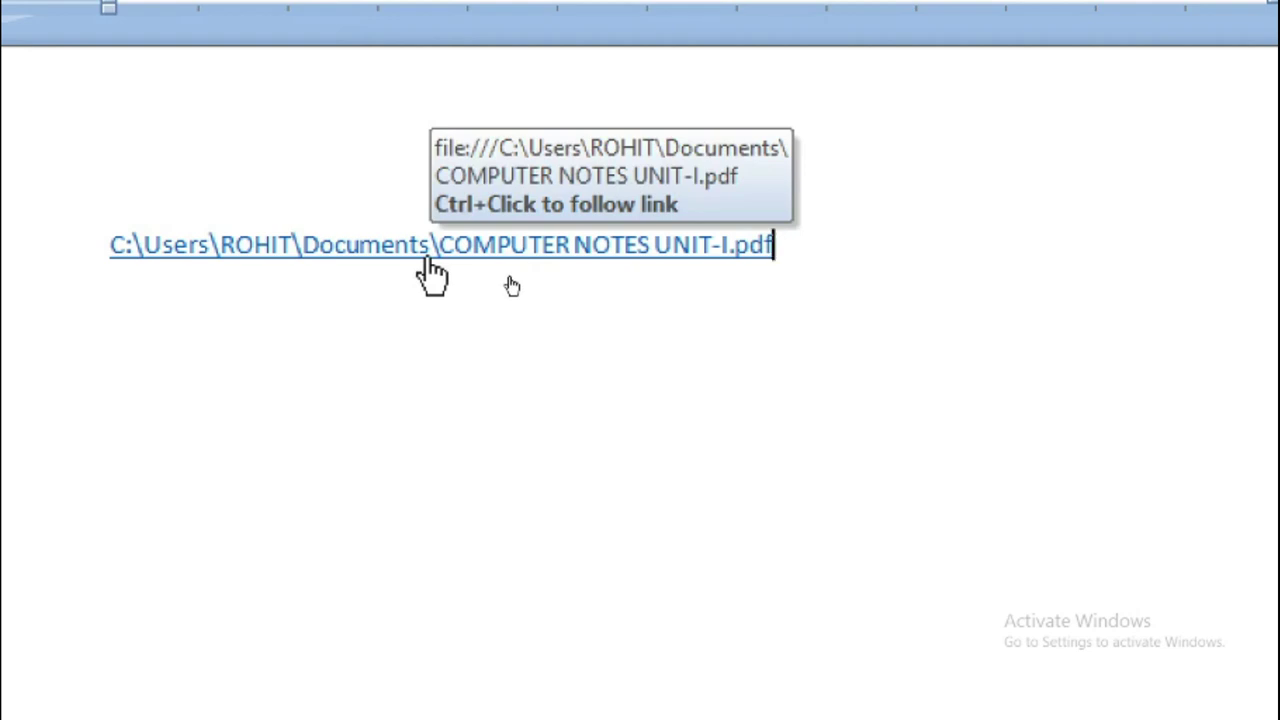
Step: Try following the PDF link, dismiss the 'No program is registered' error, and undo the link
{"action": "left_click", "coordinate": [512, 250]}
{"action": "left_click", "coordinate": [512, 252], "text": "ctrl"}
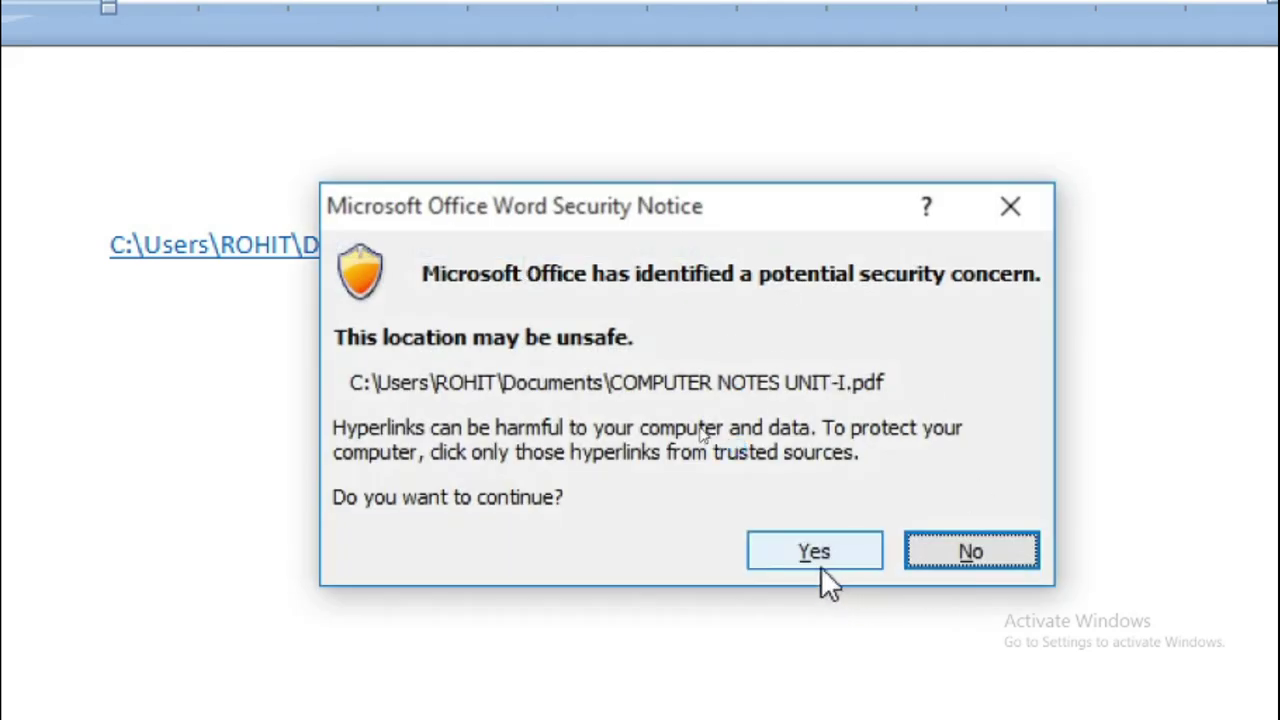
{"action": "left_click", "coordinate": [842, 548]}
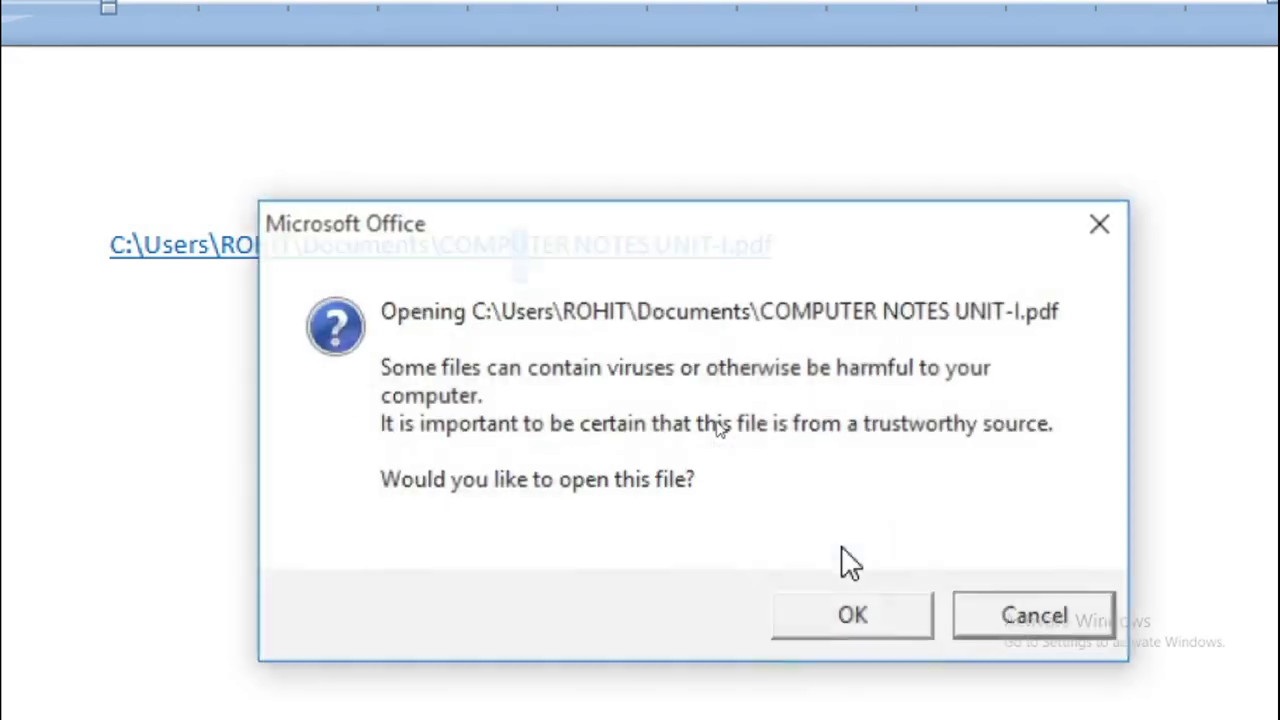
{"action": "left_click", "coordinate": [878, 628]}
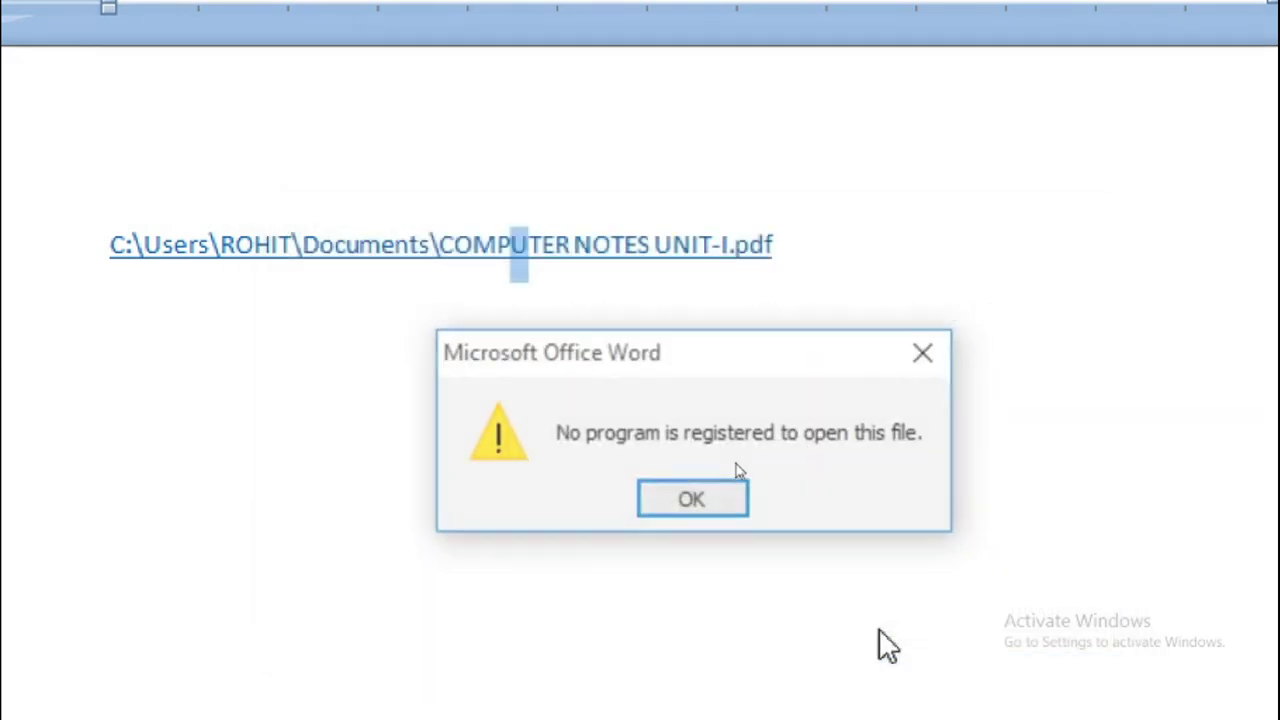
{"action": "left_click", "coordinate": [681, 492]}
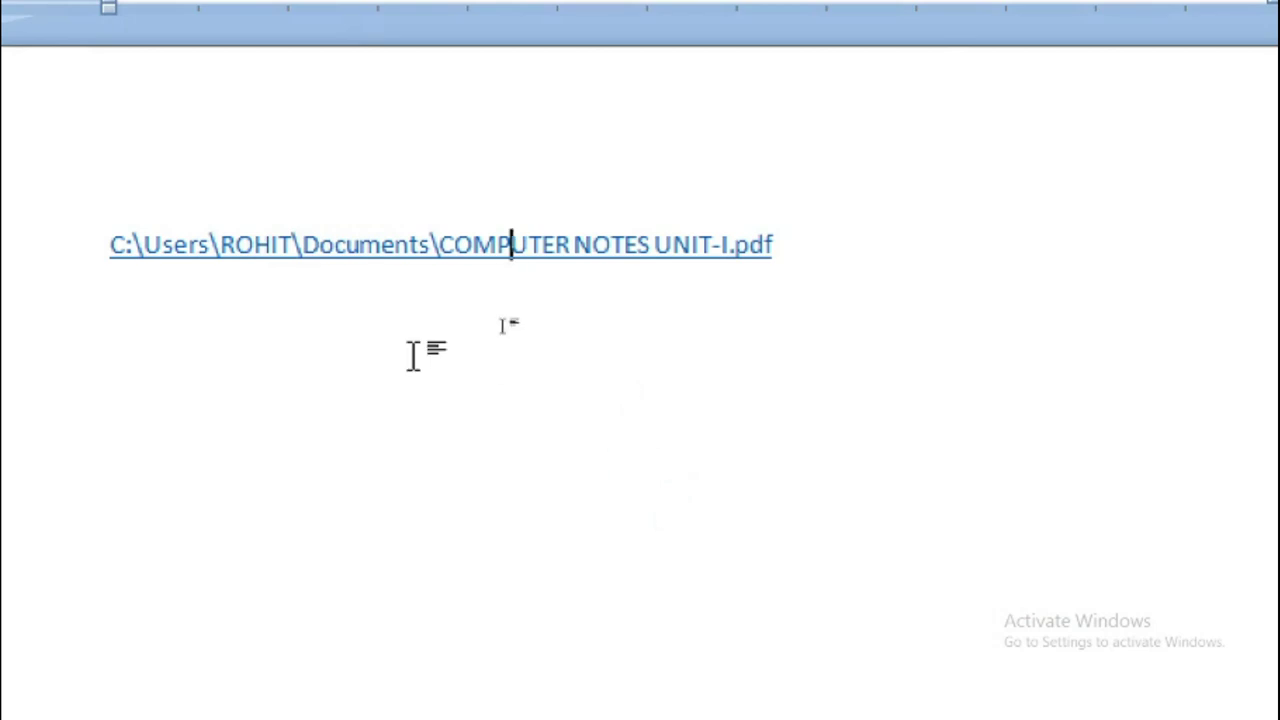
{"action": "key", "text": "ctrl+z"}
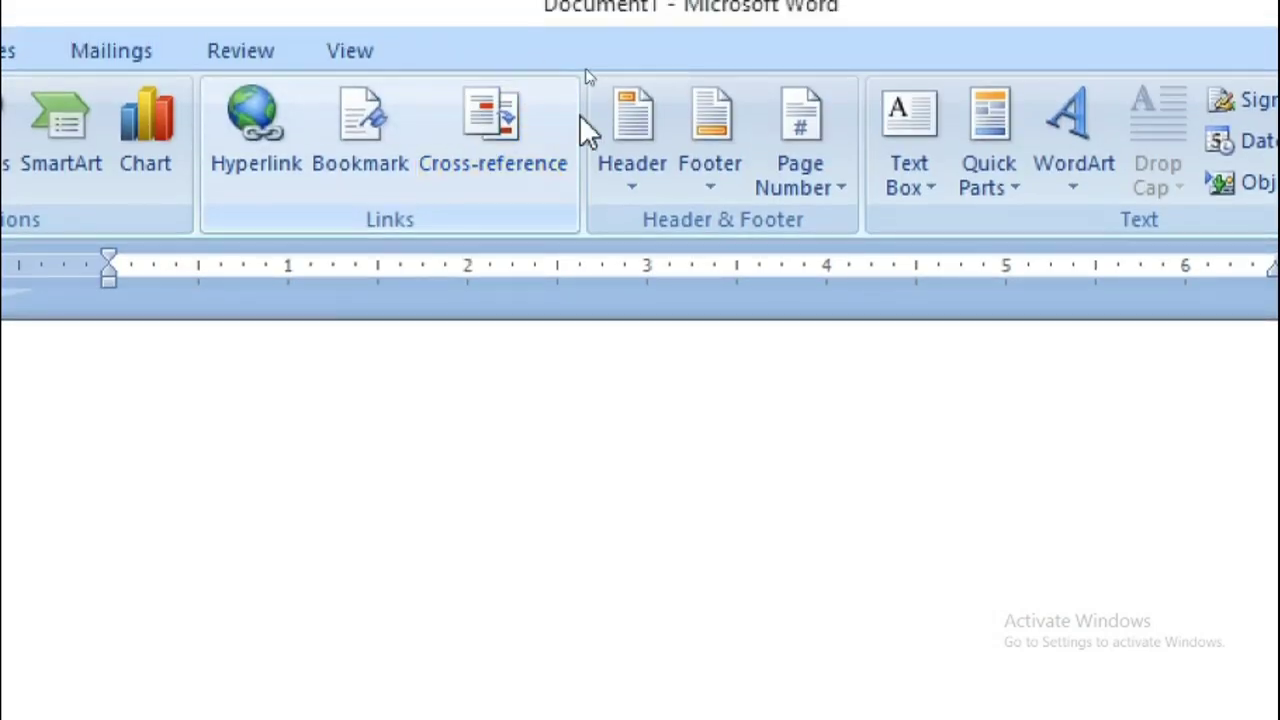
Step: Link to 'Change the voic 2.docx' from Documents, shown as its full path
{"action": "left_click", "coordinate": [272, 132]}
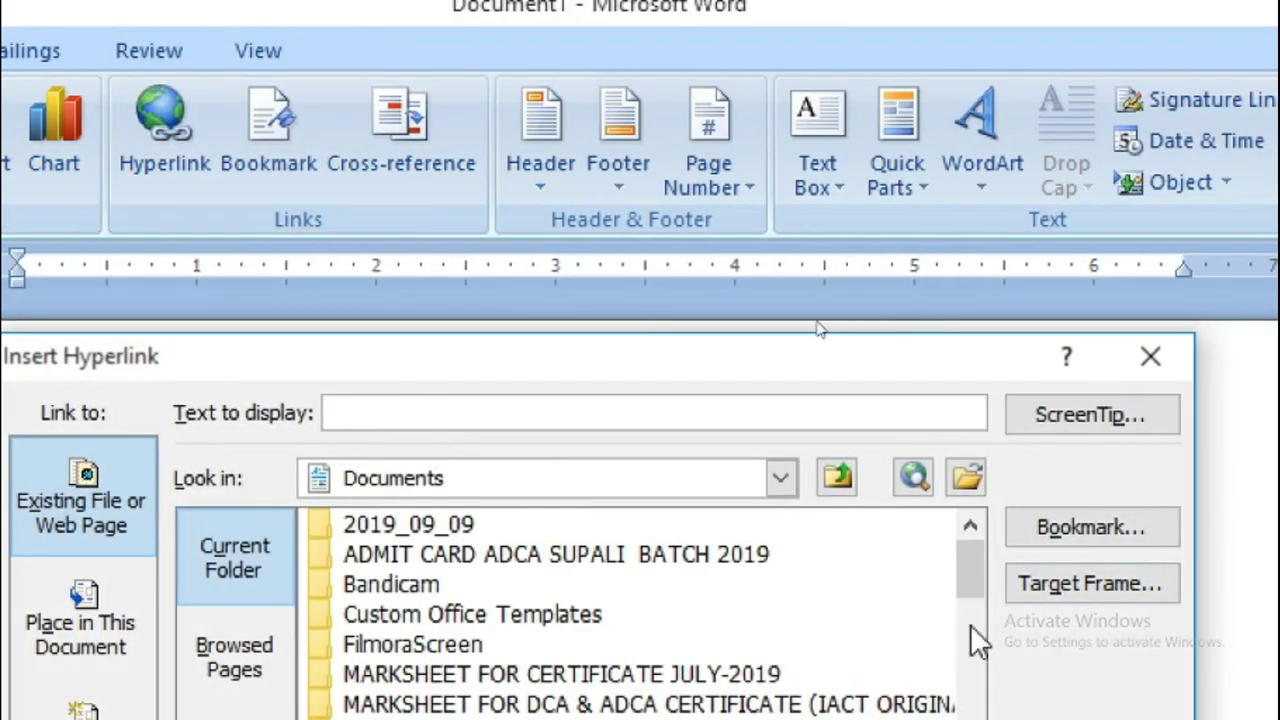
{"action": "left_click_drag", "start_coordinate": [981, 568], "coordinate": [985, 684]}
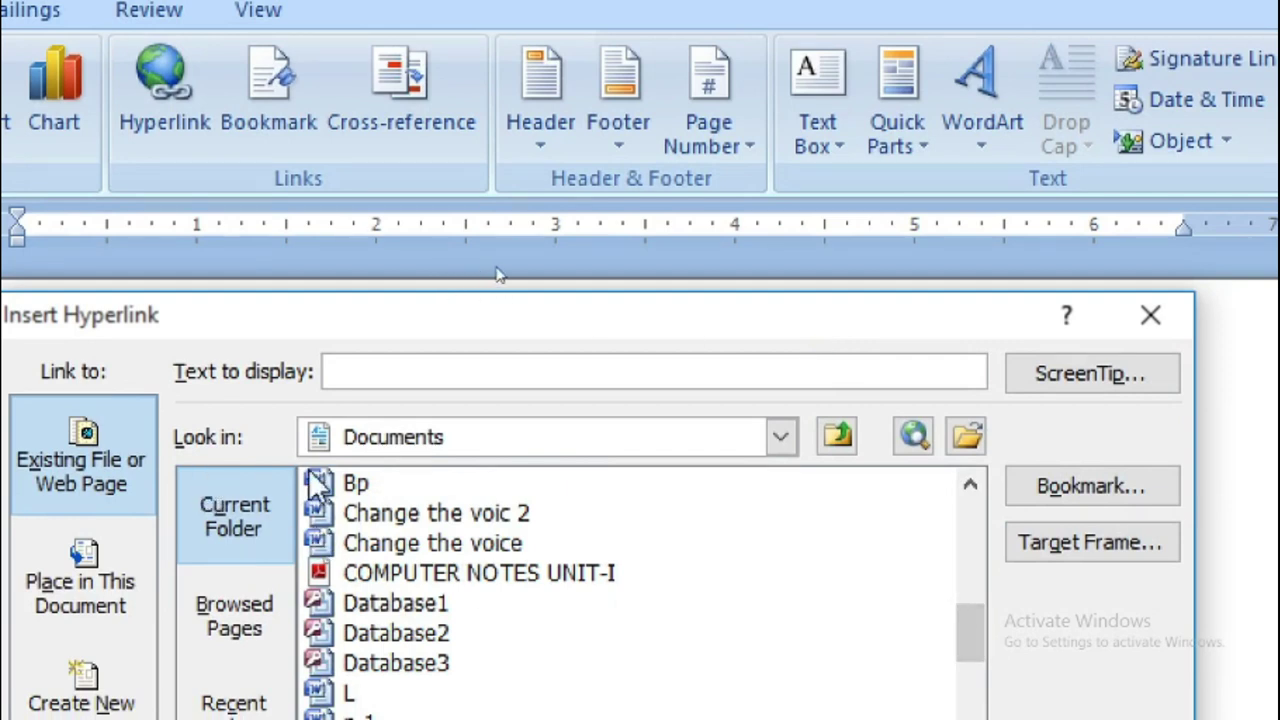
{"action": "left_click", "coordinate": [431, 513]}
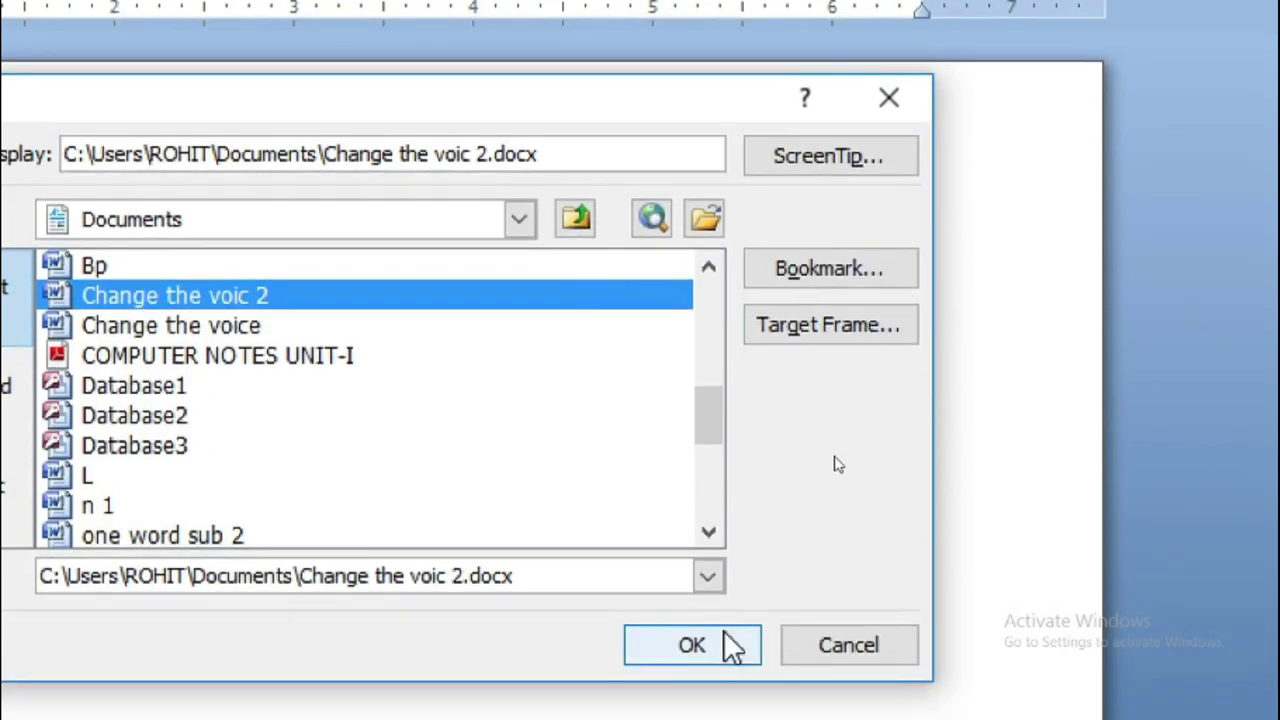
{"action": "left_click", "coordinate": [728, 642]}
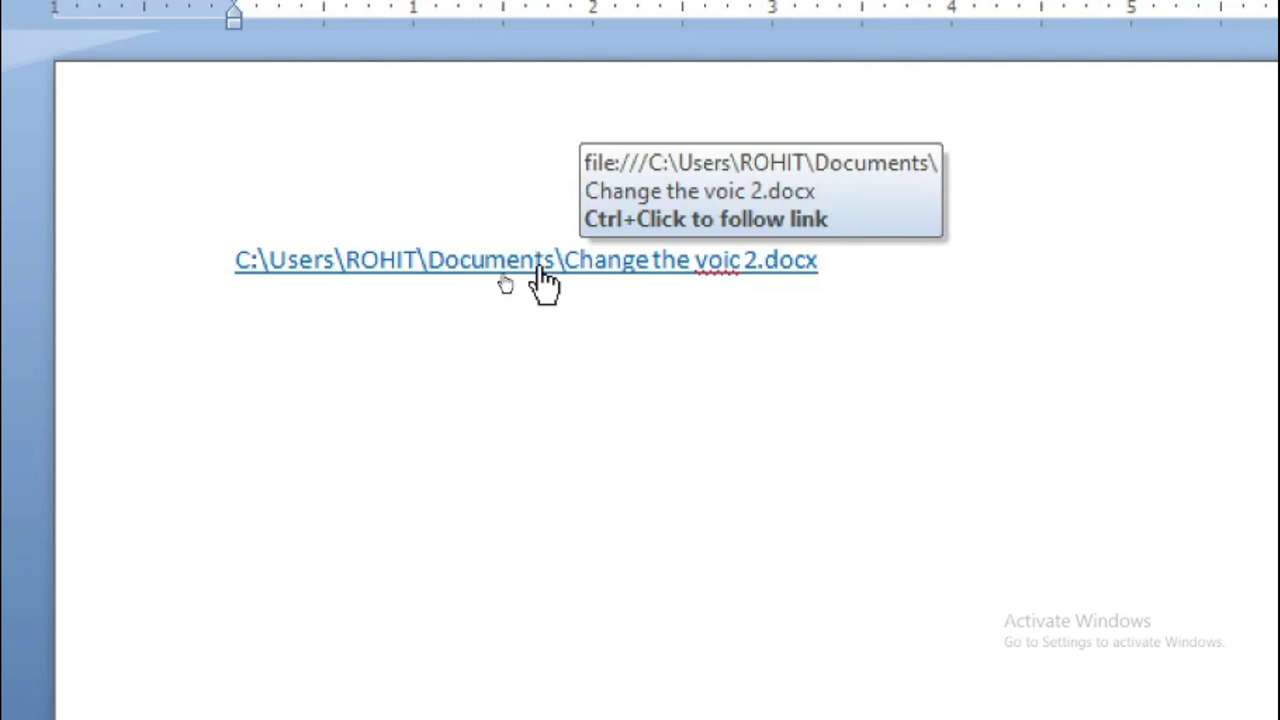
Step: Follow the 'Change the voic 2' link past the security notice, then return to Document1
{"action": "left_click", "coordinate": [540, 270], "text": "ctrl"}
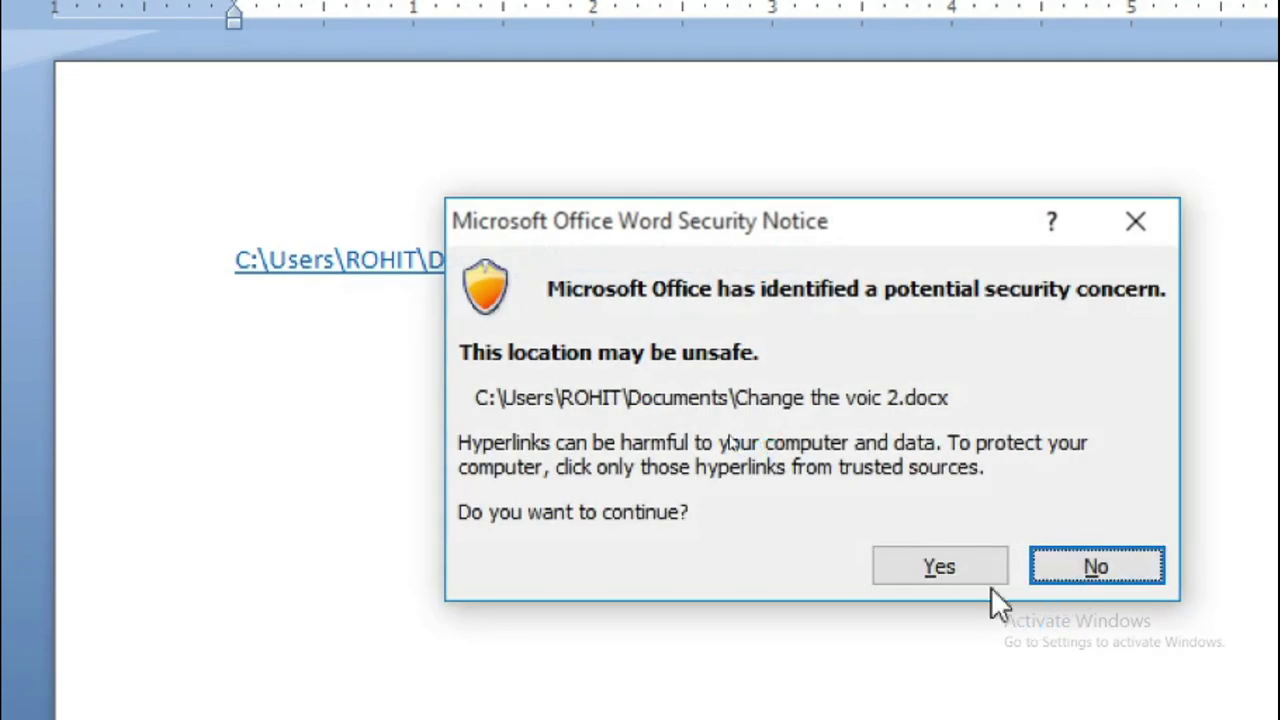
{"action": "left_click", "coordinate": [968, 568]}
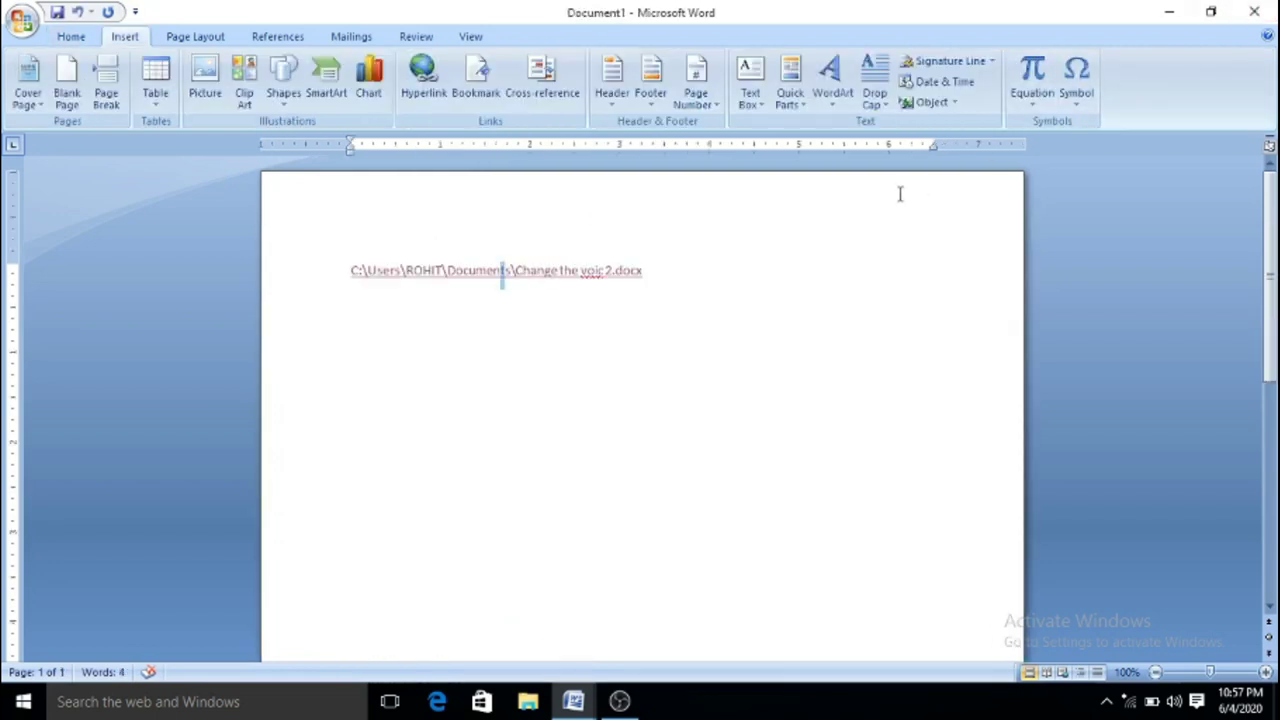
{"action": "left_click", "coordinate": [683, 268]}
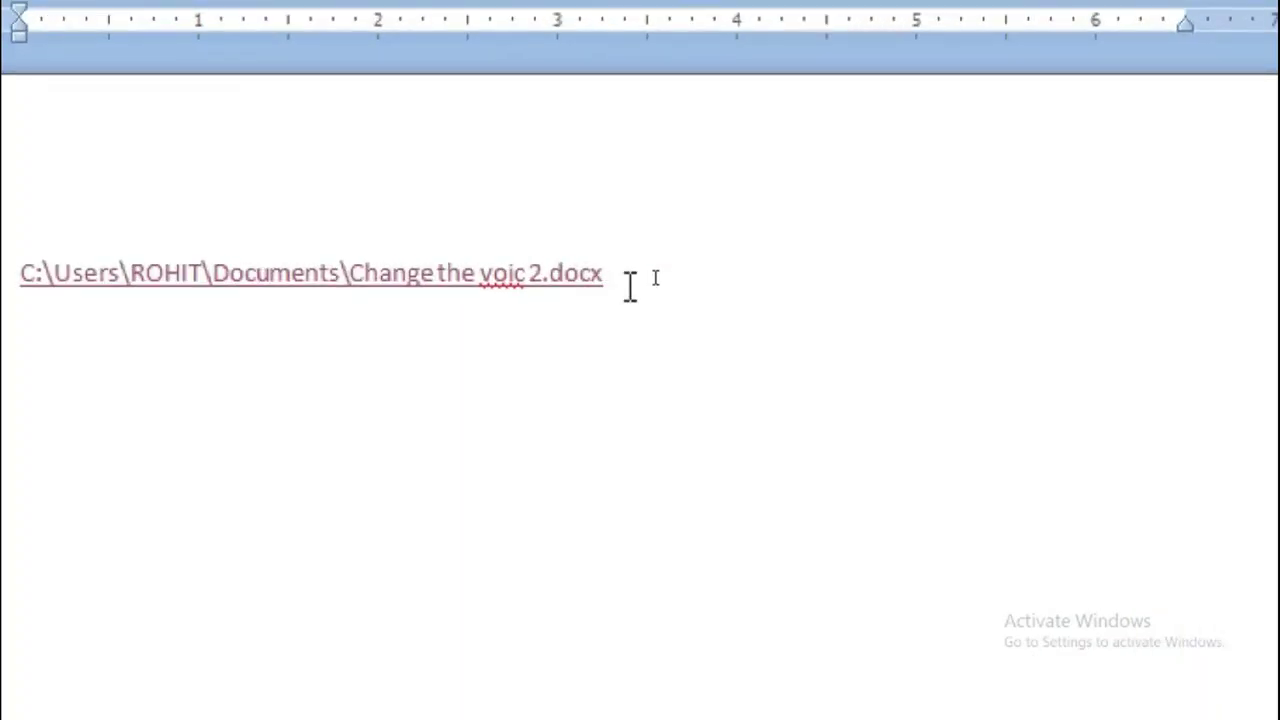
Step: On a new line, insert a hyperlink pointing to the Salary Sheet.accdb database file
{"action": "key", "text": "Return"}
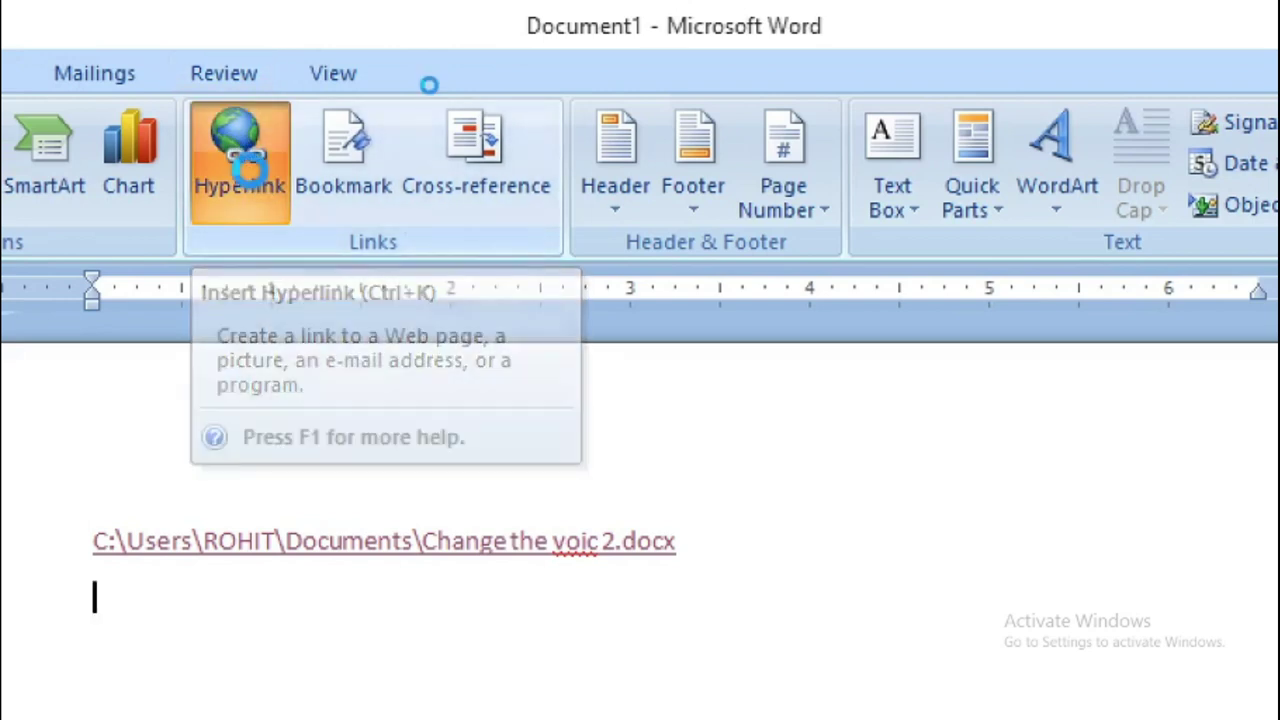
{"action": "left_click", "coordinate": [251, 182]}
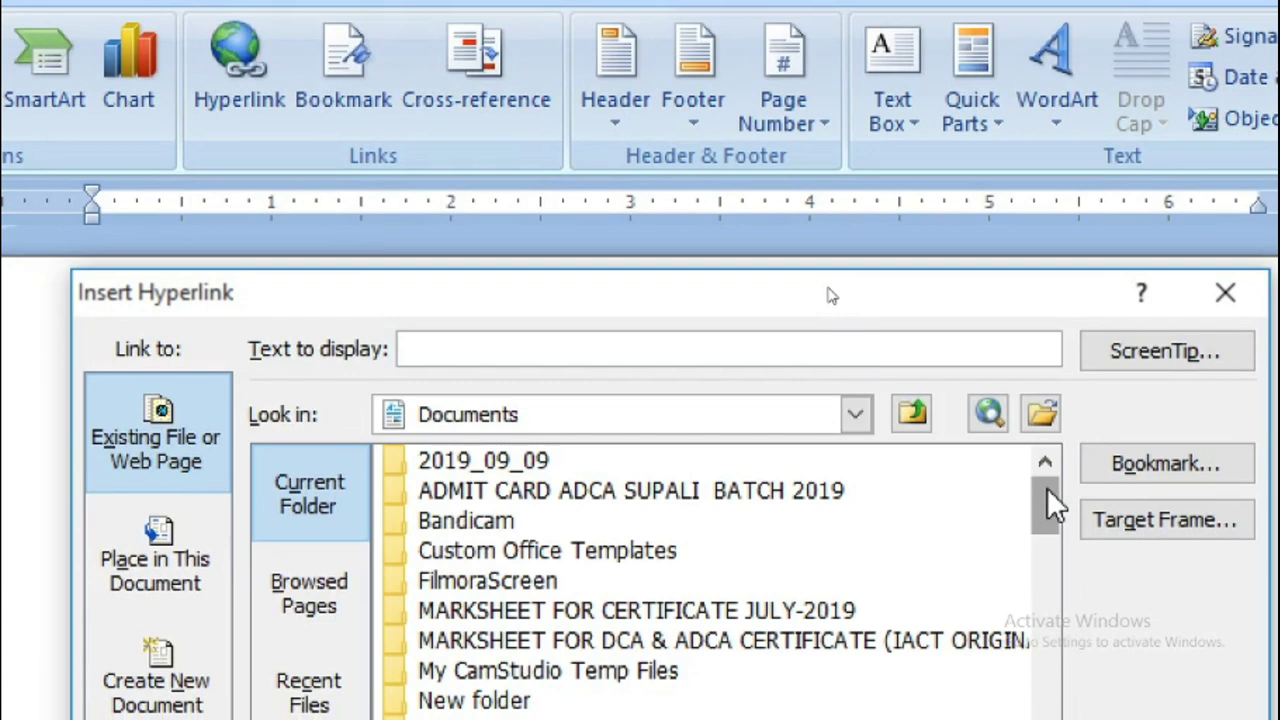
{"action": "mouse_move", "coordinate": [1047, 487]}
{"action": "left_mouse_down"}
{"action": "mouse_move", "coordinate": [1060, 660]}
{"action": "mouse_move", "coordinate": [1060, 611]}
{"action": "mouse_move", "coordinate": [737, 608]}
{"action": "left_mouse_up"}
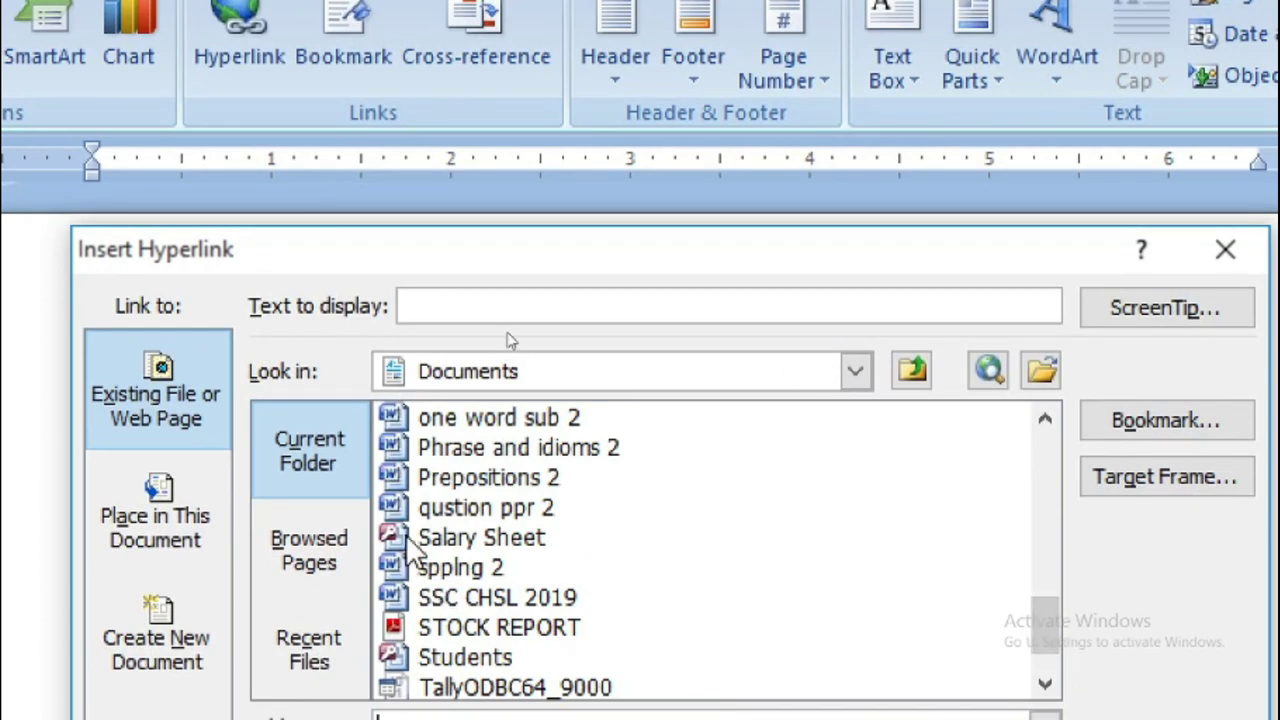
{"action": "left_click", "coordinate": [484, 537]}
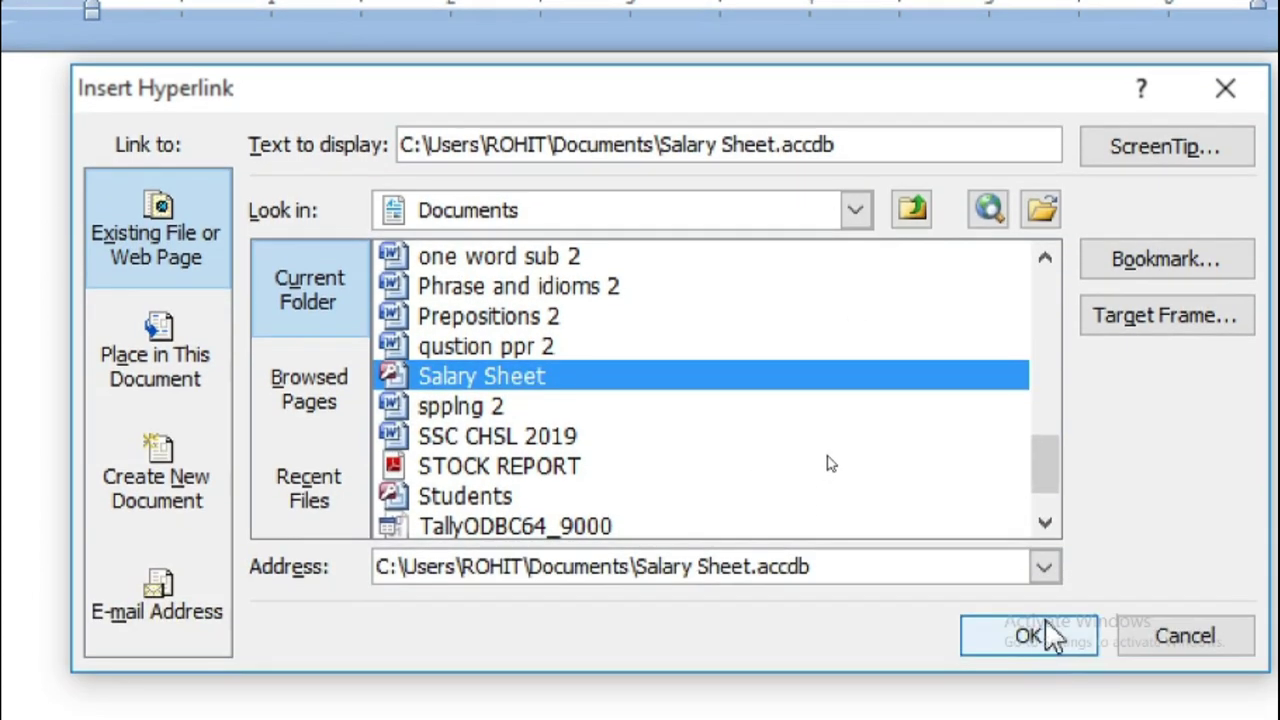
{"action": "left_click", "coordinate": [1045, 630]}
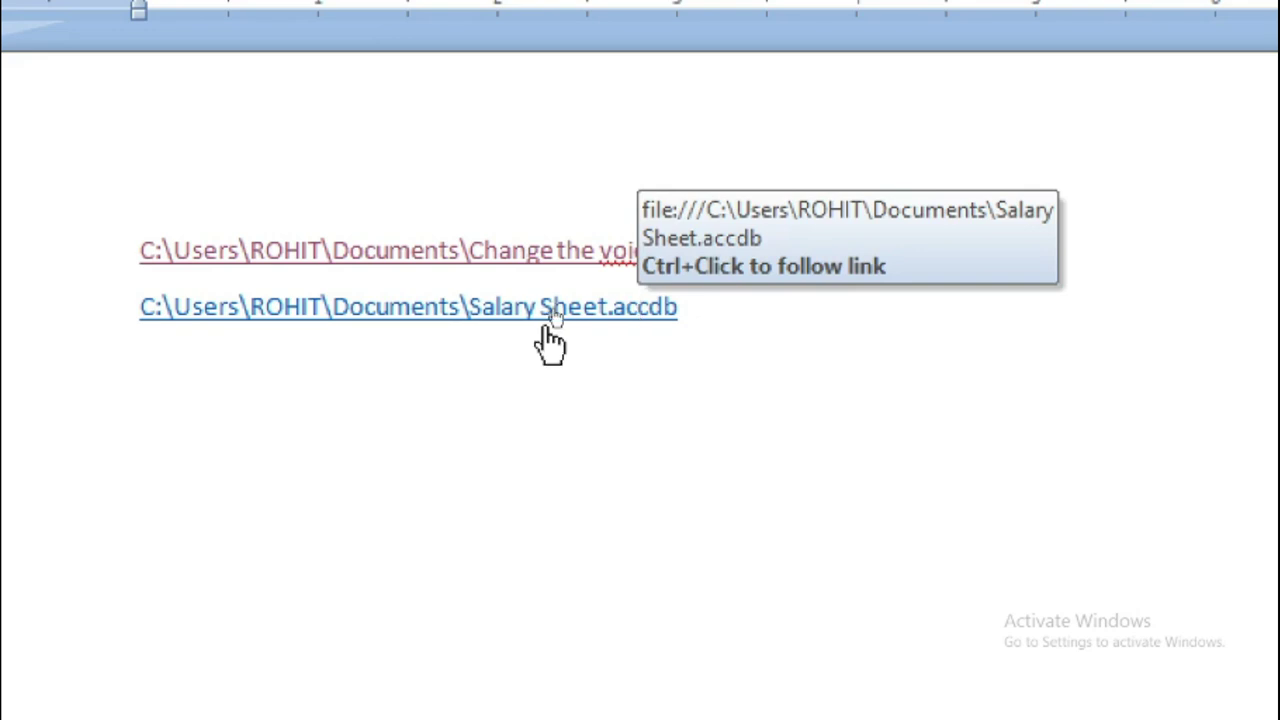
Step: Ctrl+click the Salary Sheet.accdb link and accept the security notice to open it in Access
{"action": "left_click", "coordinate": [549, 330], "text": "ctrl"}
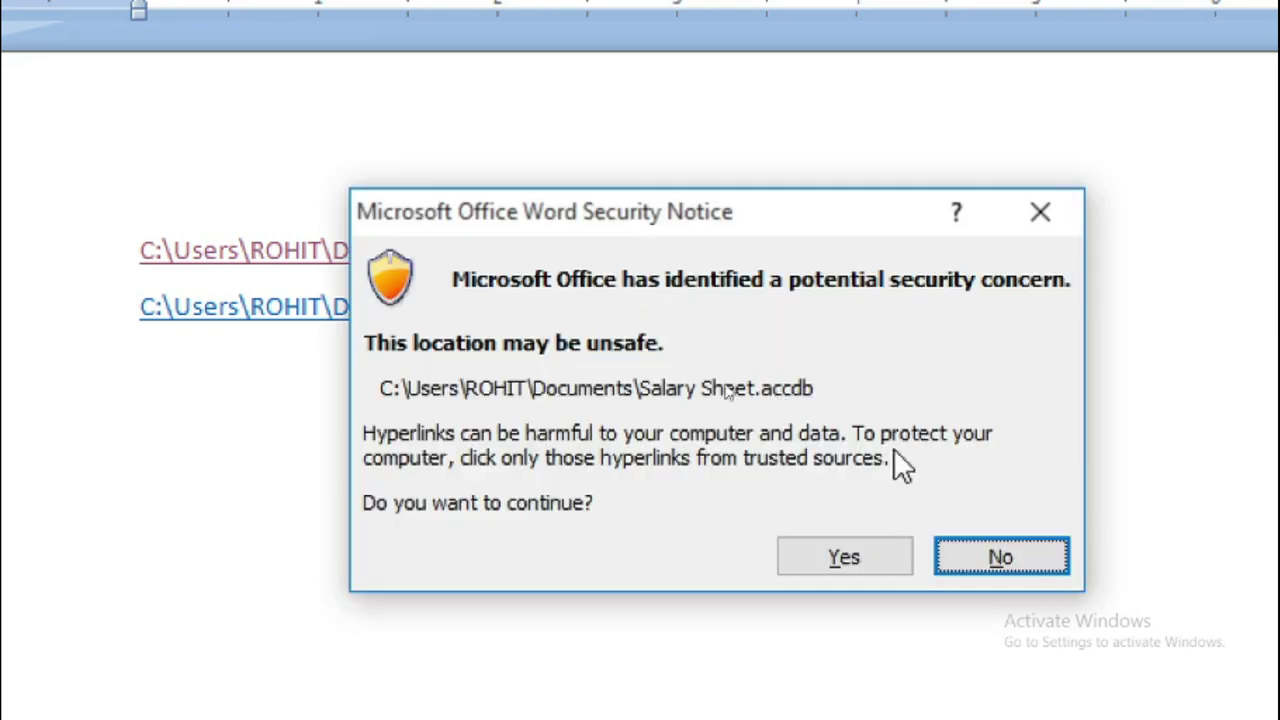
{"action": "left_click", "coordinate": [846, 561]}
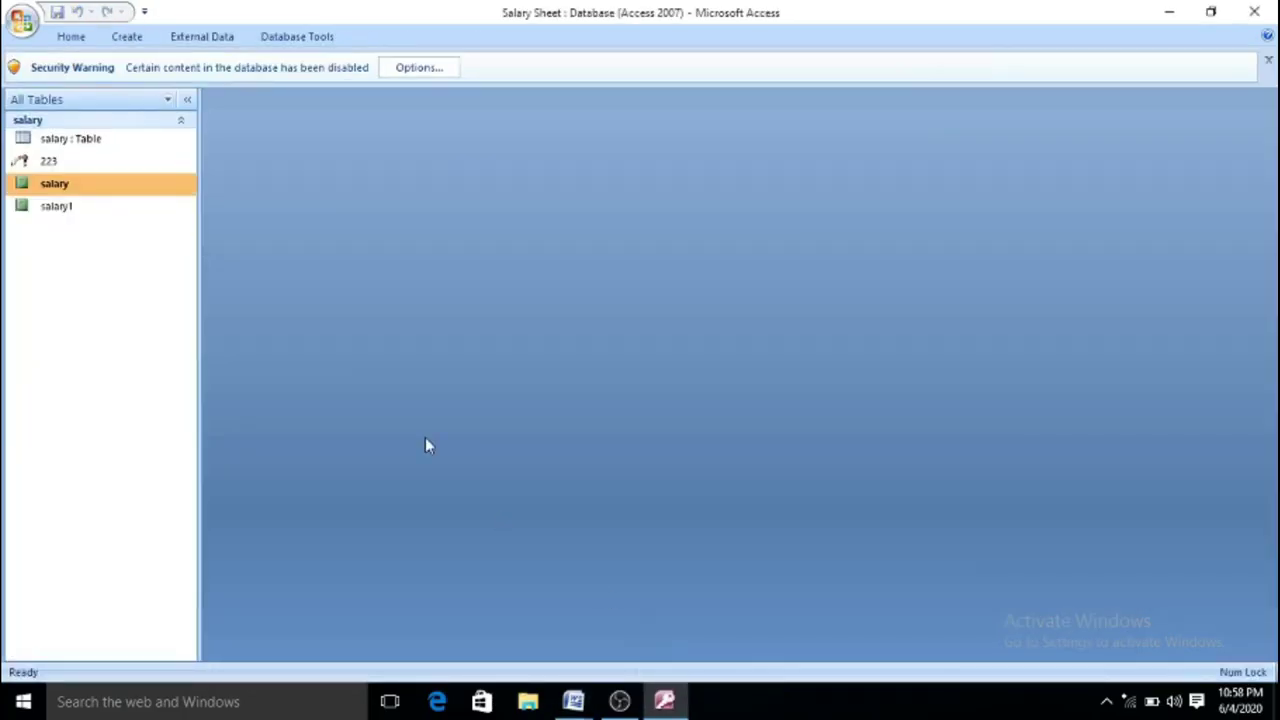
Step: Open the salary1 report in Access, then close Access to return to Word
{"action": "double_click", "coordinate": [132, 206]}
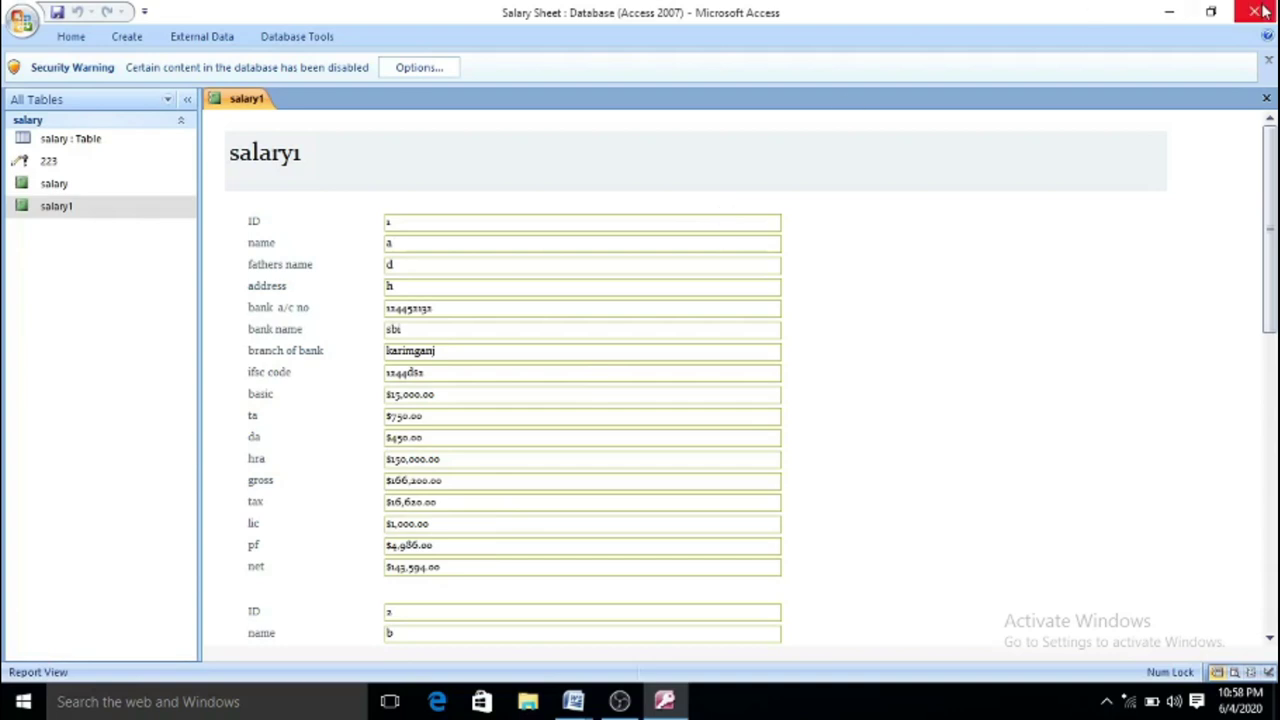
{"action": "left_click", "coordinate": [1254, 11]}
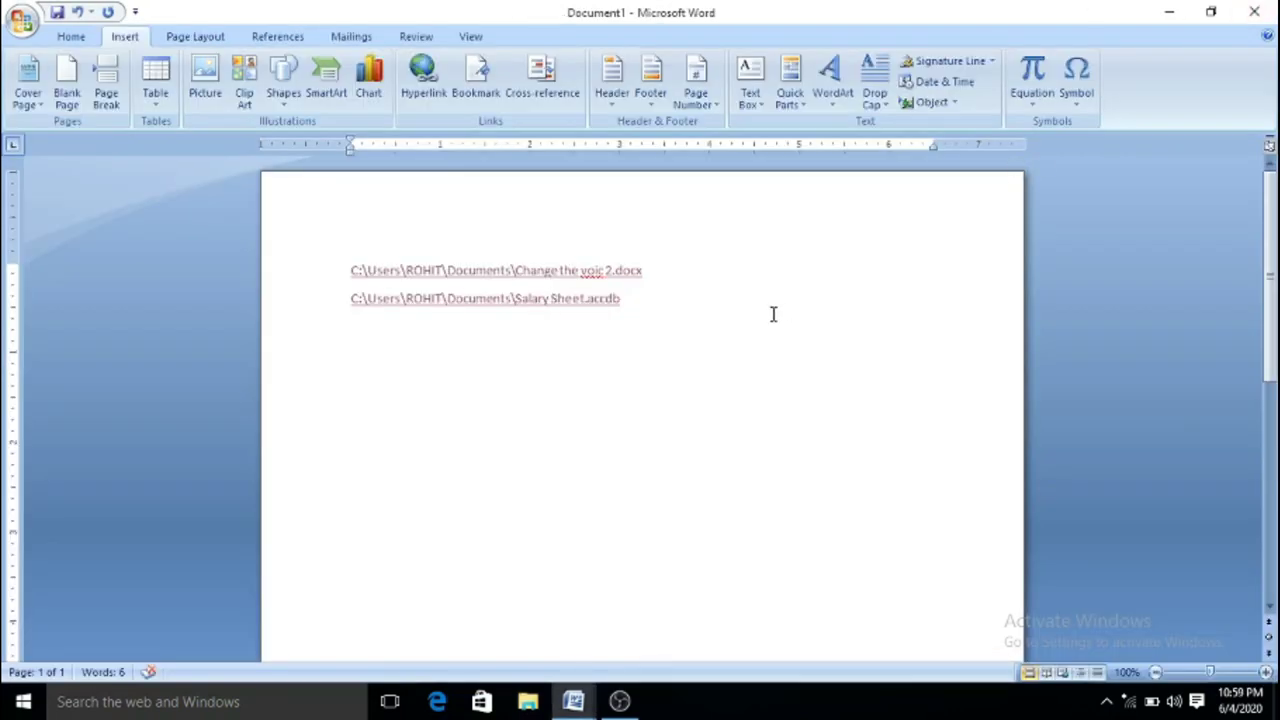
Step: Select all text in Document1 and delete both hyperlink path lines
{"action": "left_click", "coordinate": [646, 324]}
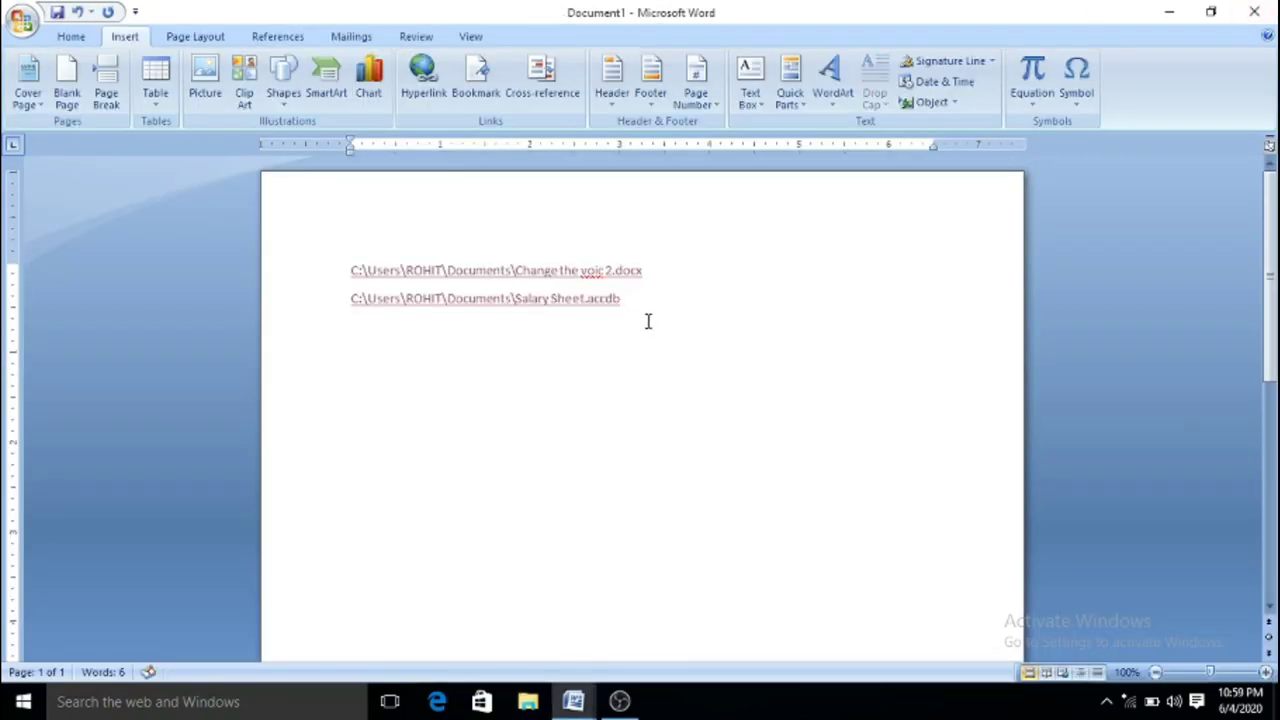
{"action": "double_click", "coordinate": [643, 315]}
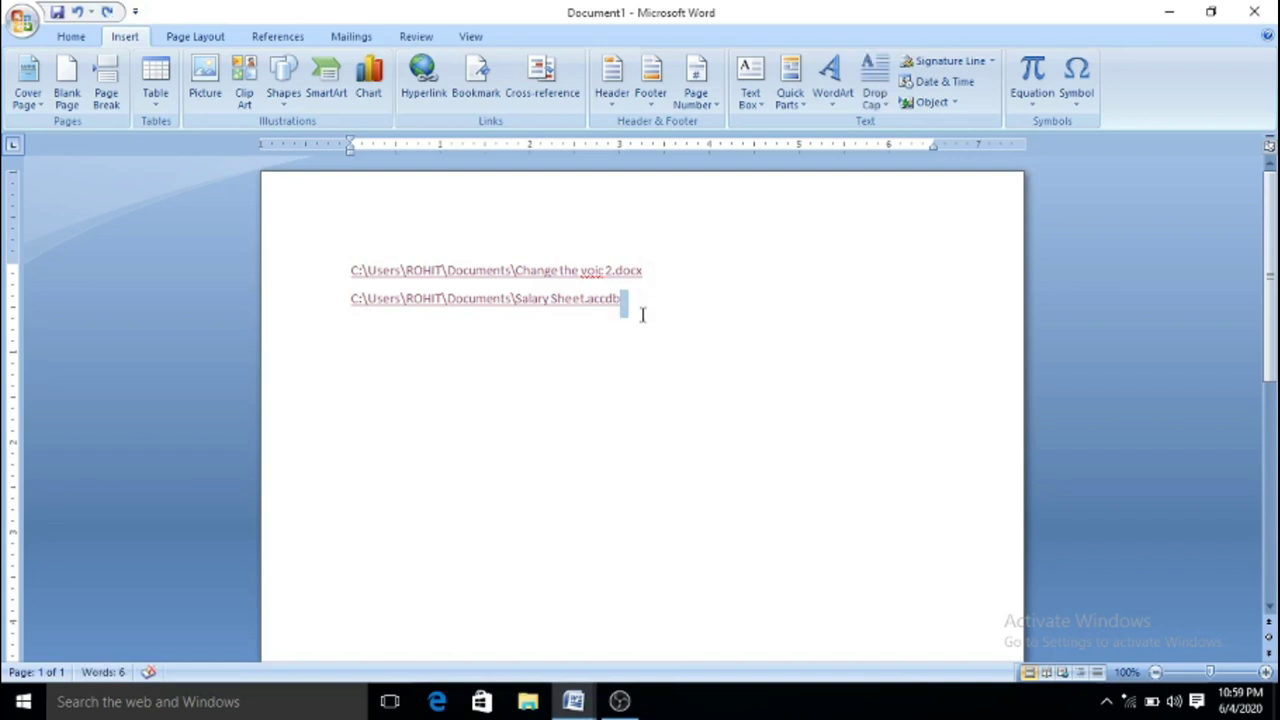
{"action": "key", "text": "ctrl+a"}
{"action": "key", "text": "Delete"}
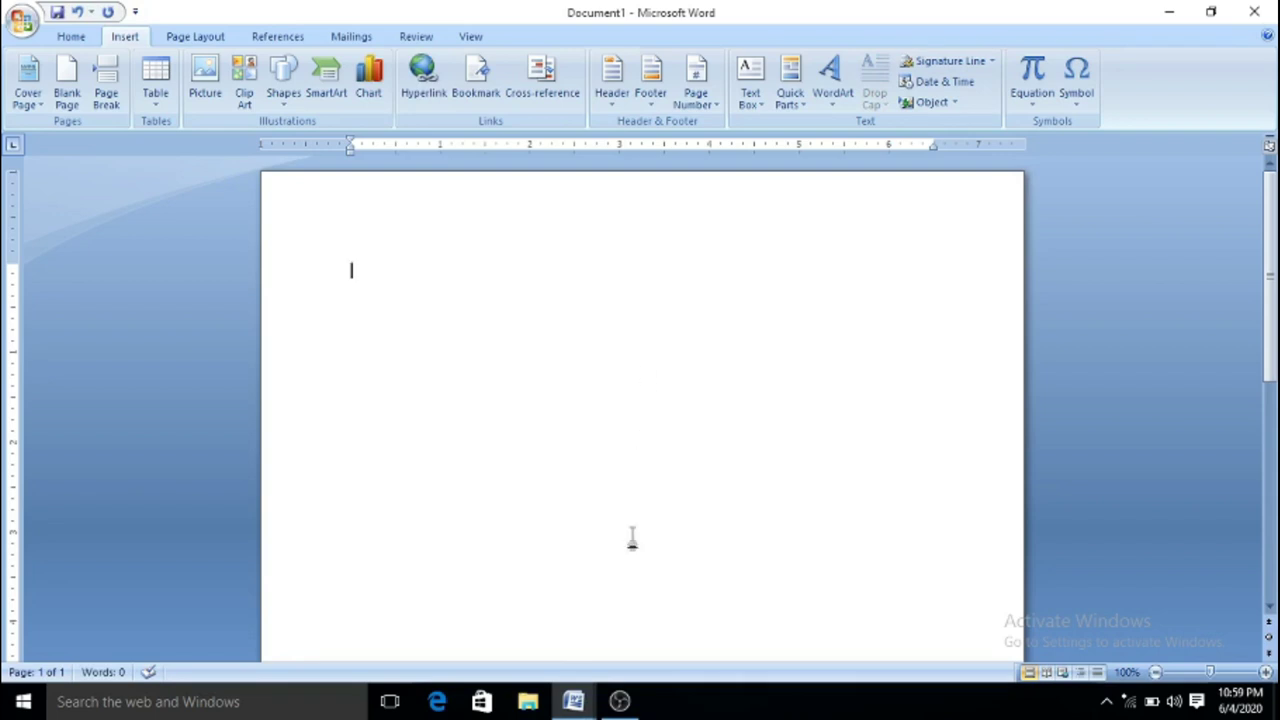
{"action": "mouse_move", "coordinate": [580, 705]}
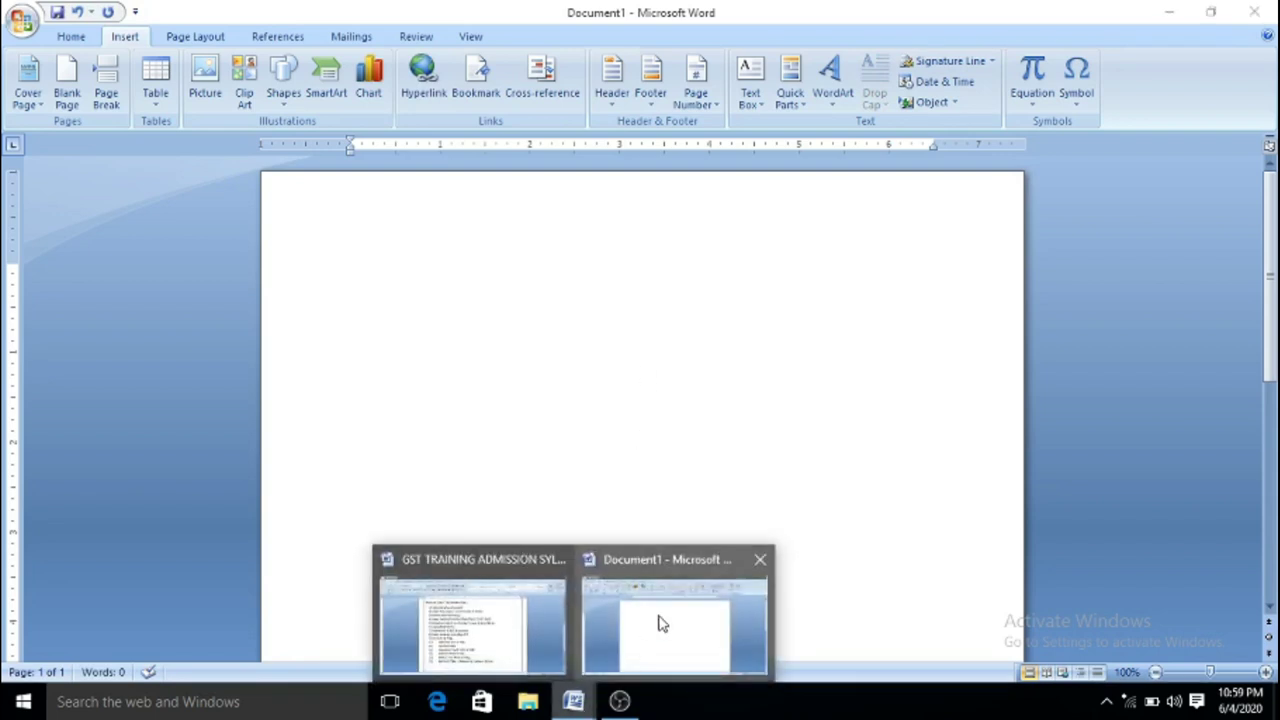
{"action": "left_click", "coordinate": [492, 632]}
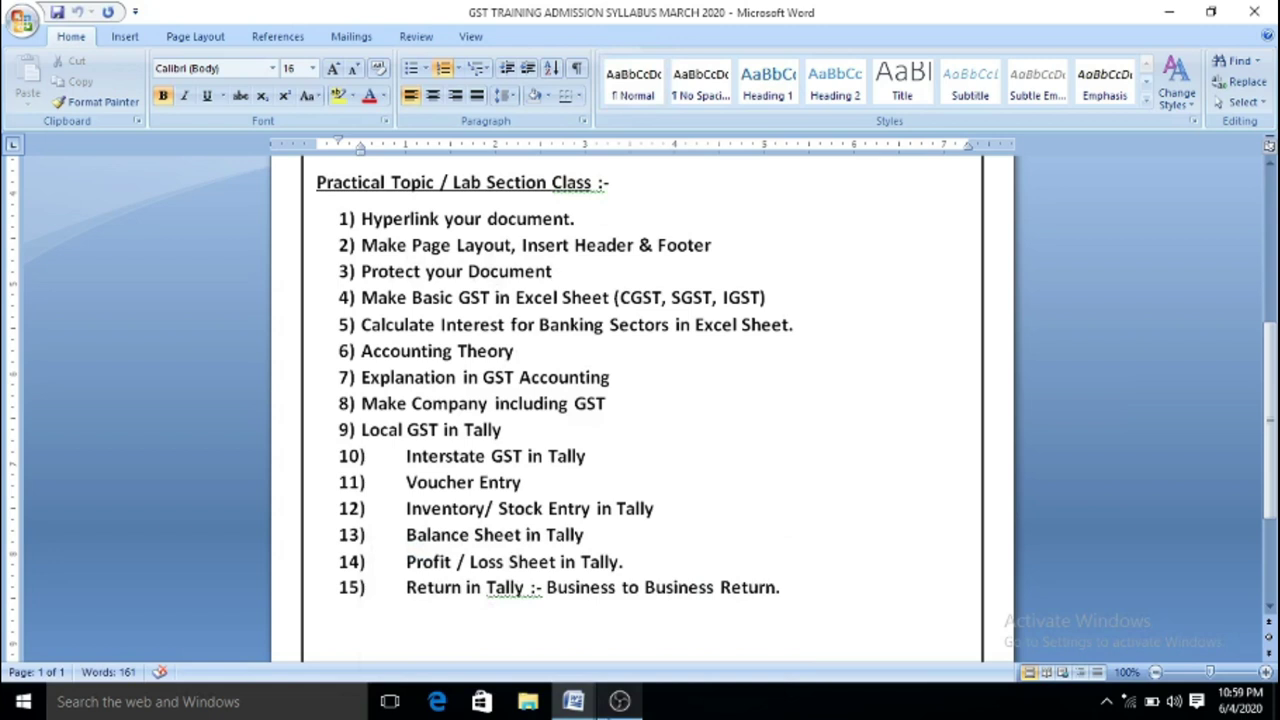
{"action": "mouse_move", "coordinate": [578, 693]}
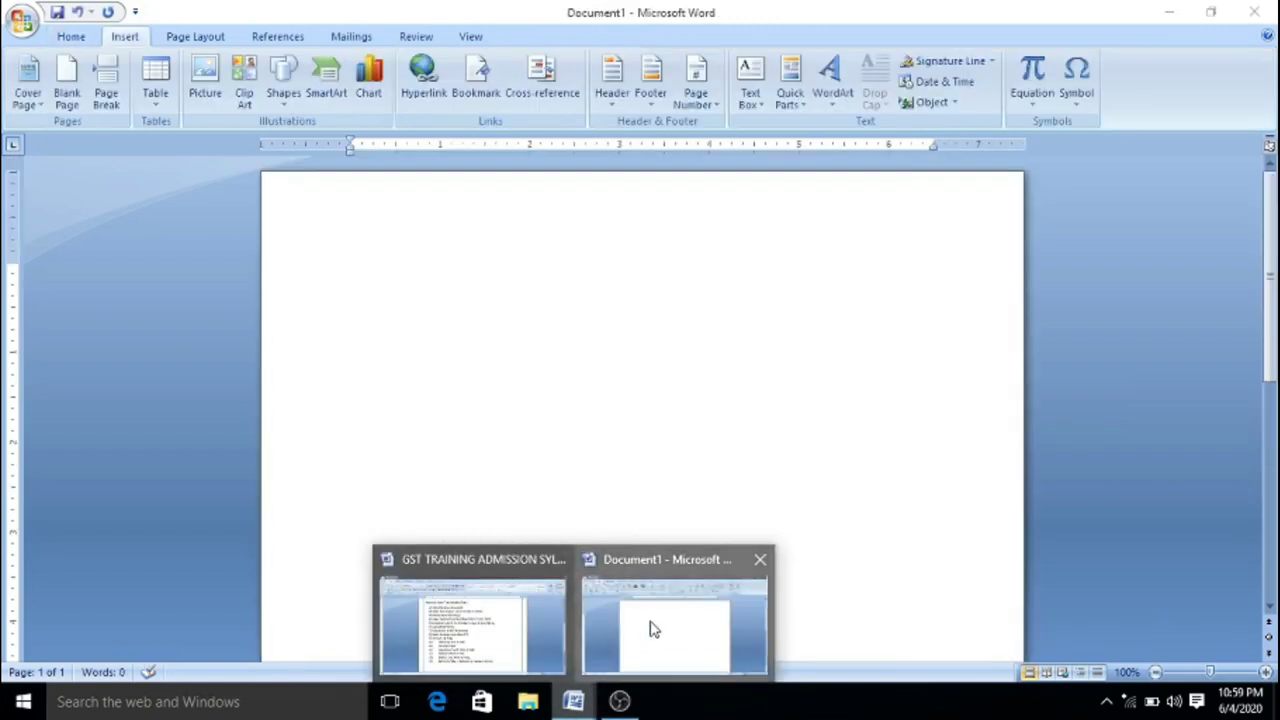
{"action": "left_click", "coordinate": [652, 626]}
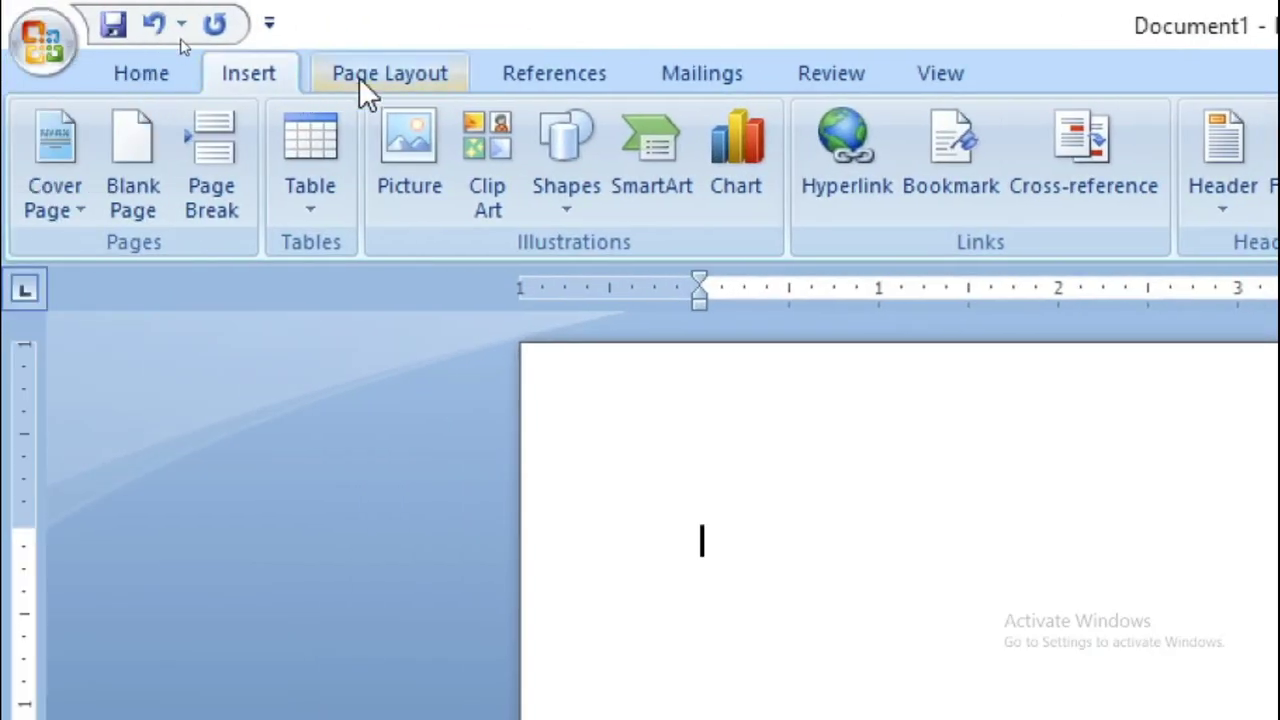
Step: Choose A4 (8.27" x 11.69") as the paper size from Page Layout > Size
{"action": "left_click", "coordinate": [415, 88]}
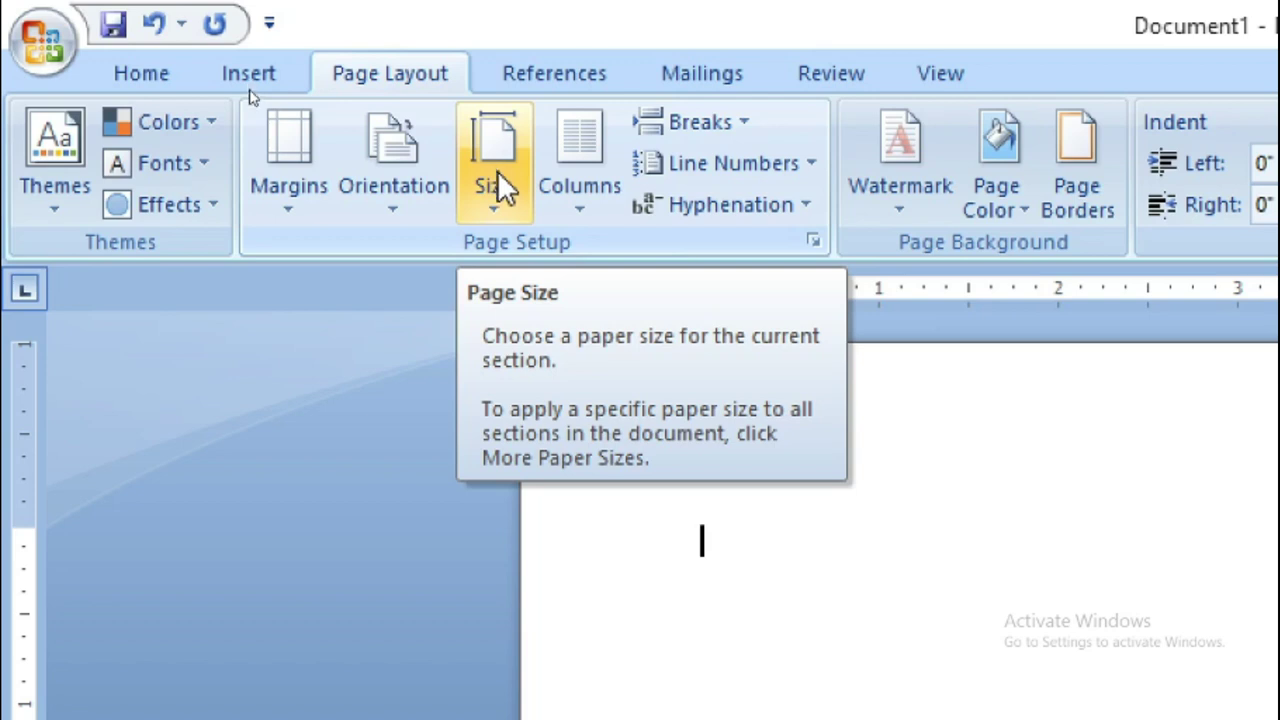
{"action": "left_click", "coordinate": [497, 193]}
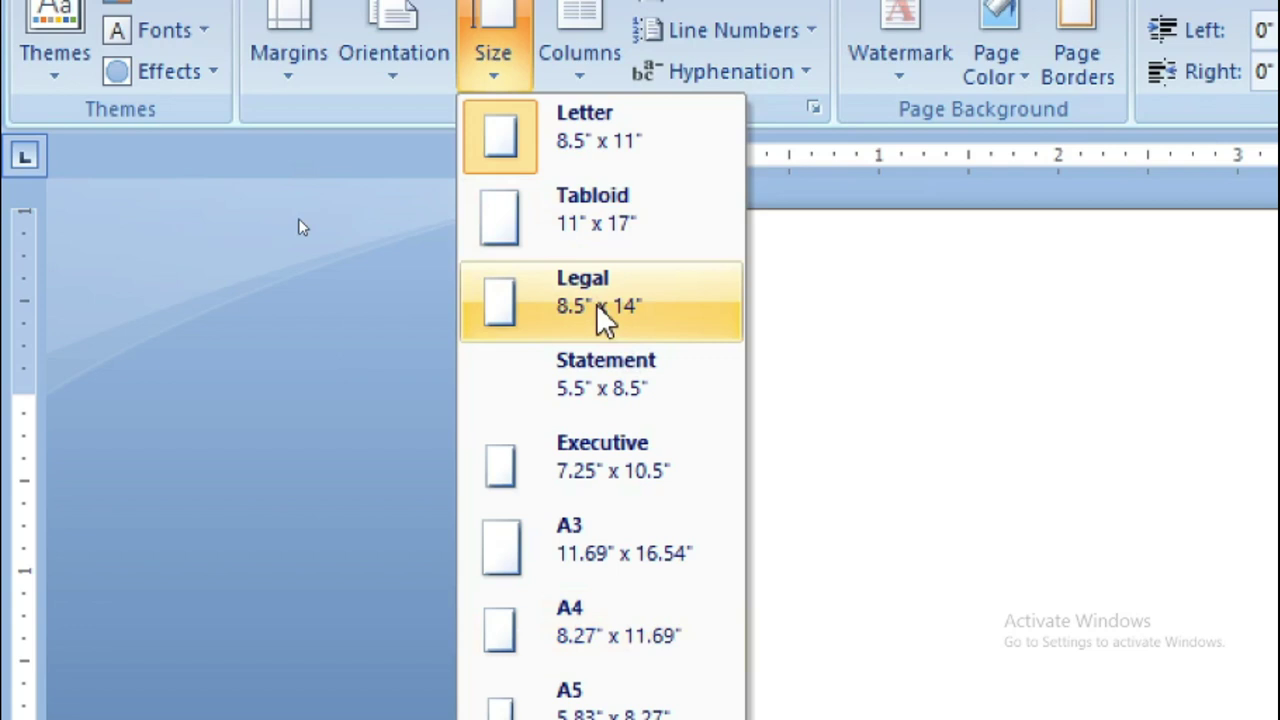
{"action": "left_click", "coordinate": [606, 633]}
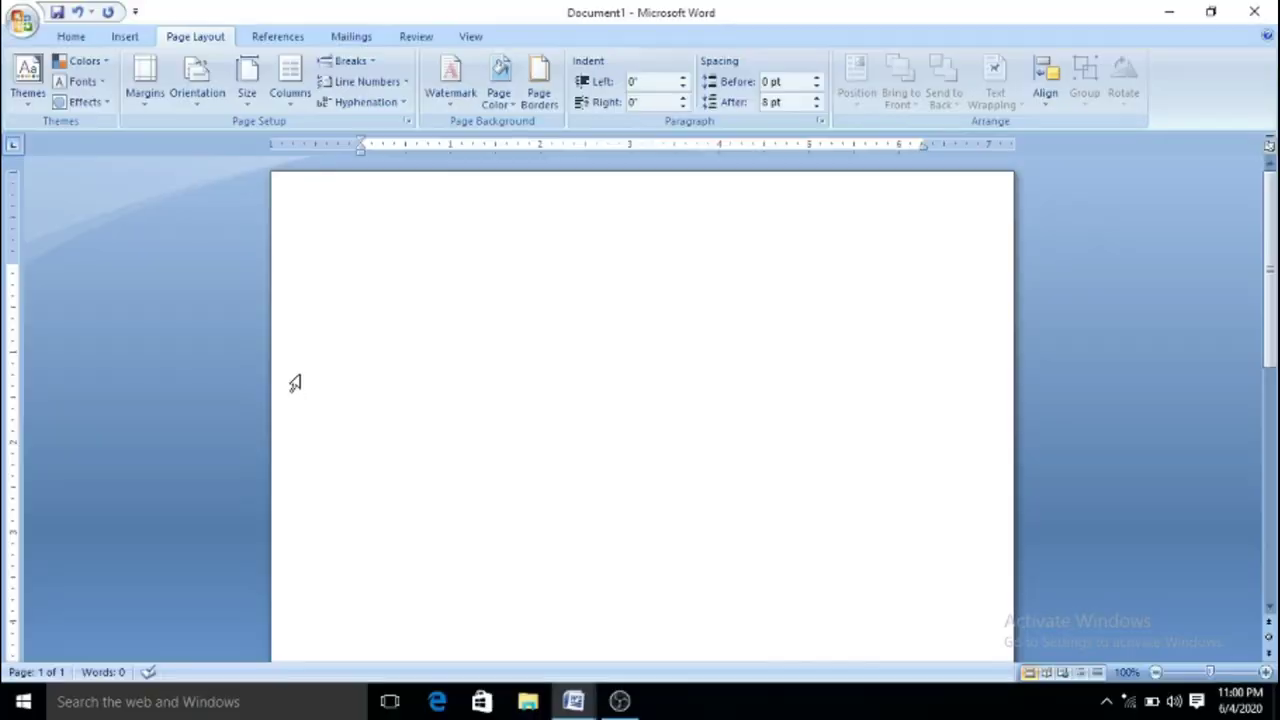
{"action": "left_click", "coordinate": [610, 712]}
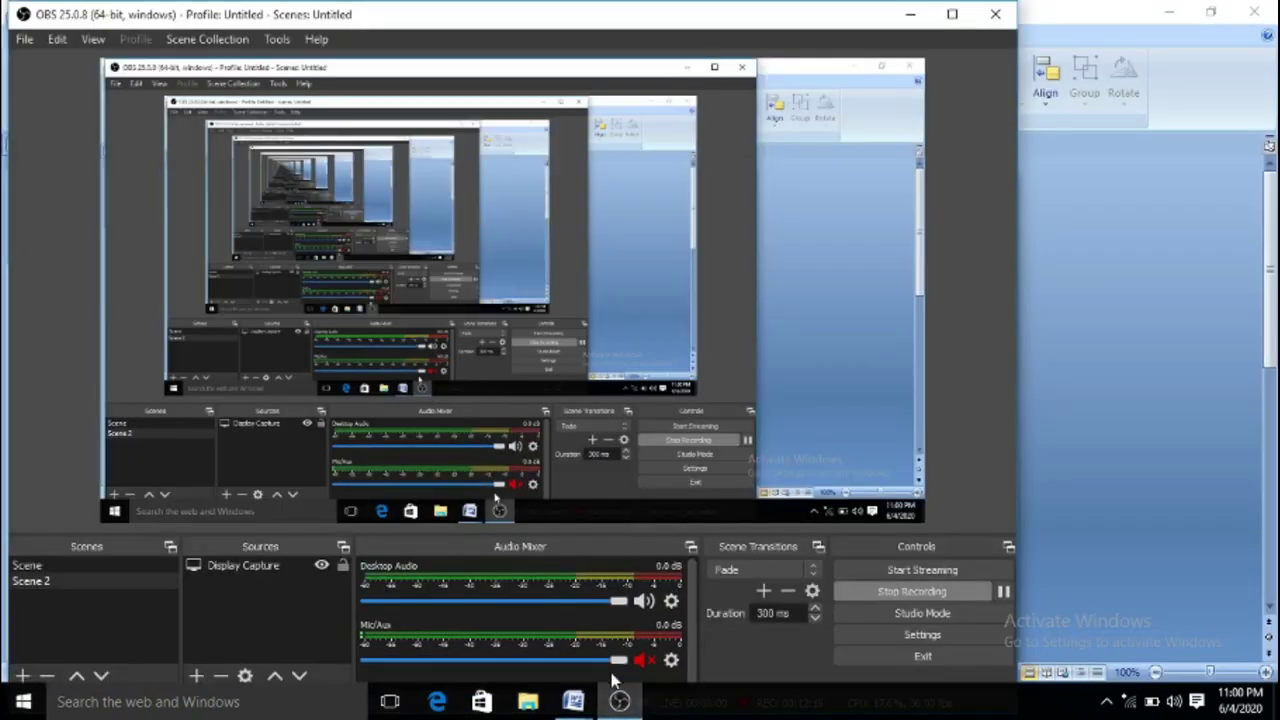
{"action": "left_click", "coordinate": [905, 14]}
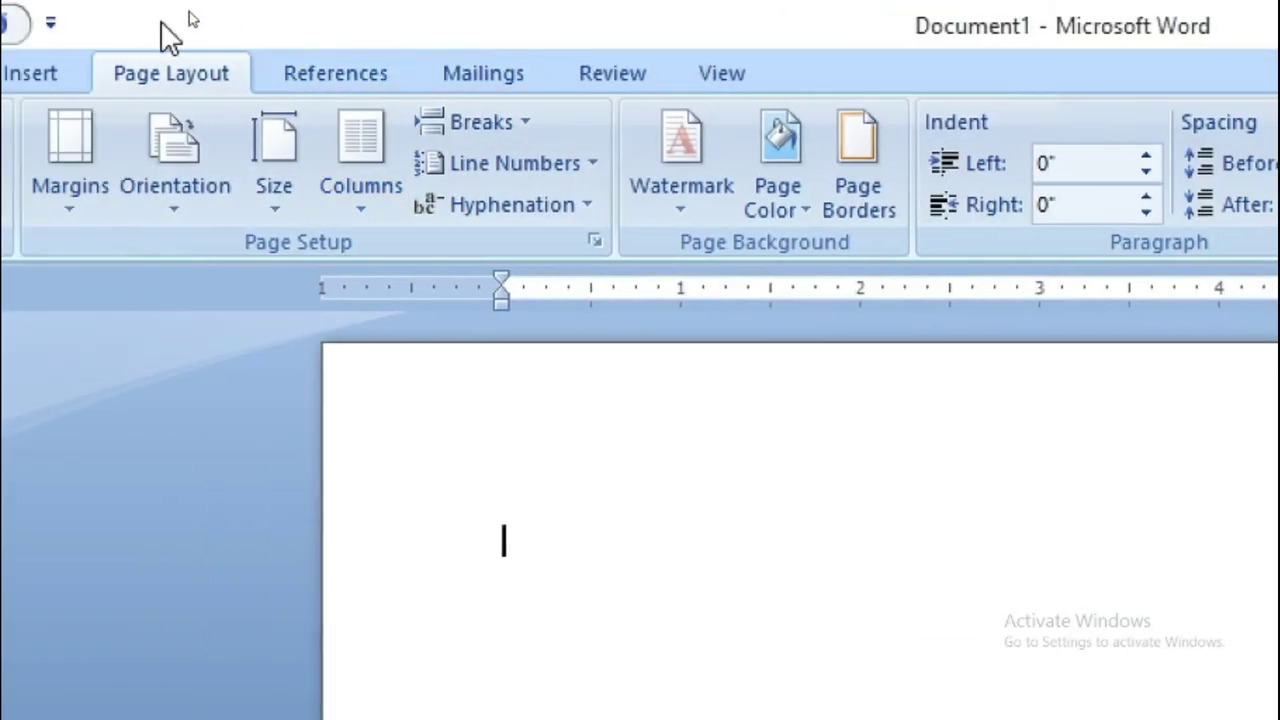
Step: Set the paper size to A4 and switch the page to landscape
{"action": "left_click", "coordinate": [290, 212]}
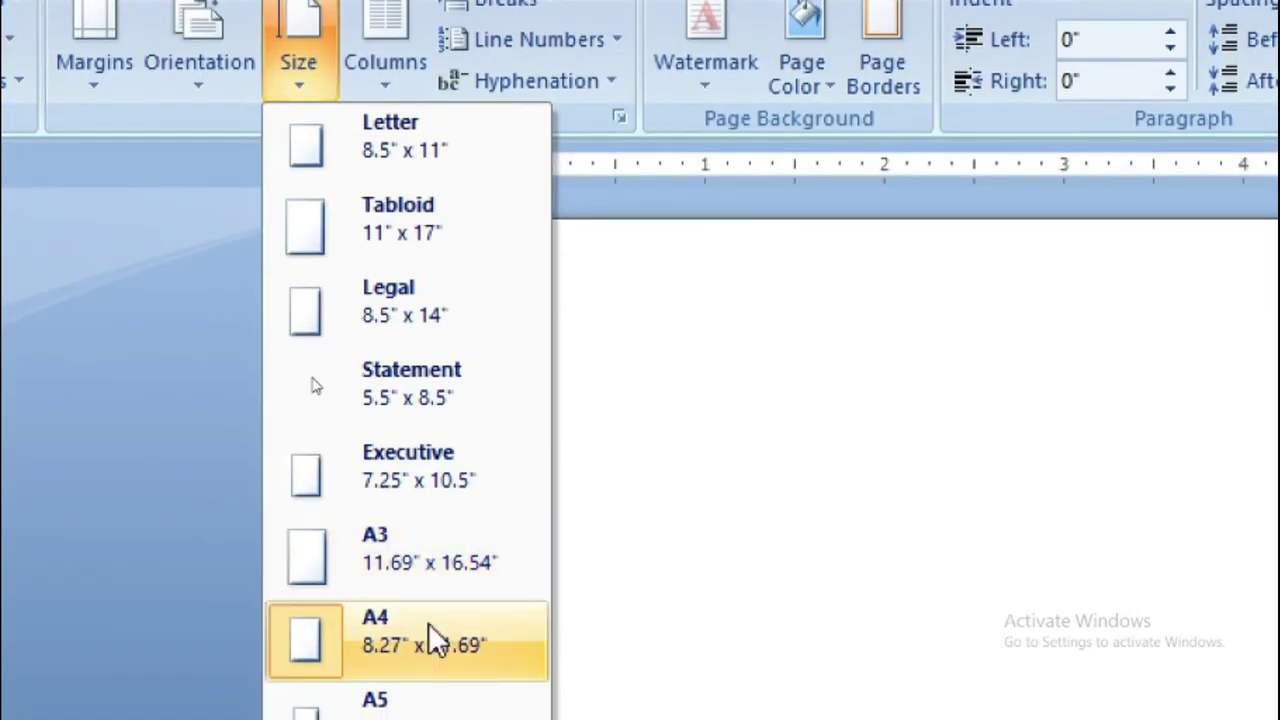
{"action": "left_click", "coordinate": [426, 632]}
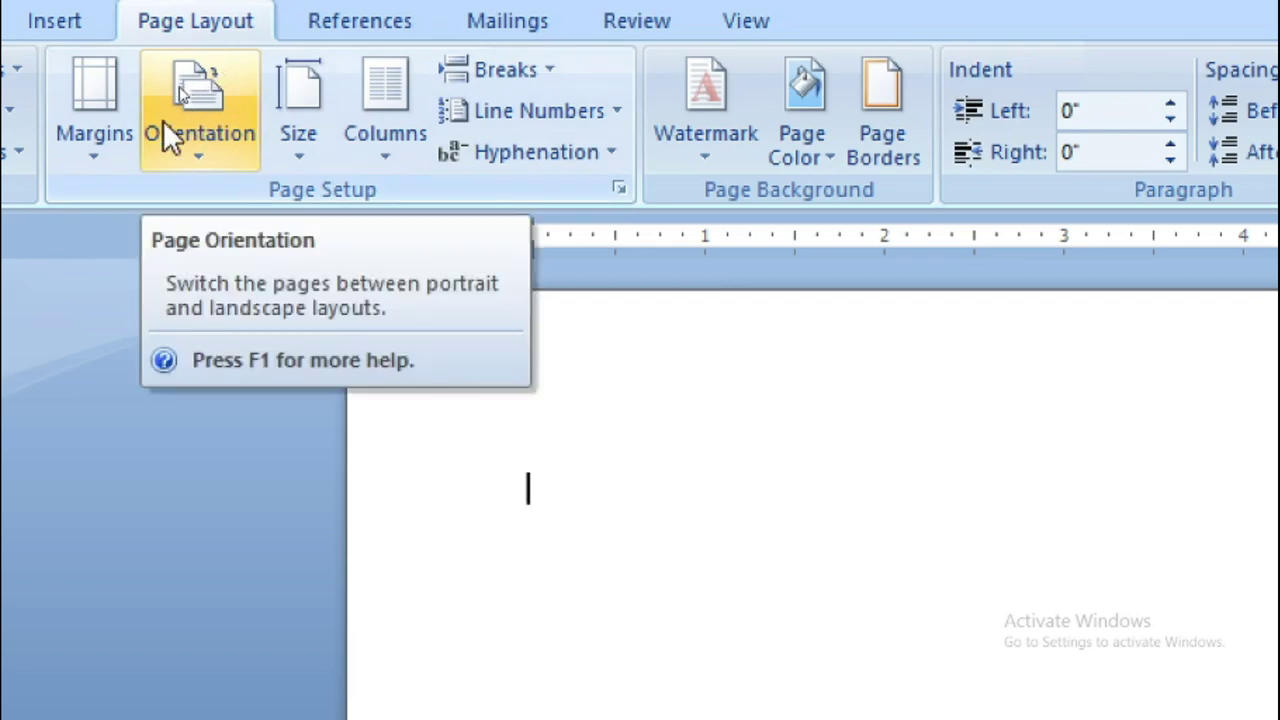
{"action": "left_click", "coordinate": [165, 126]}
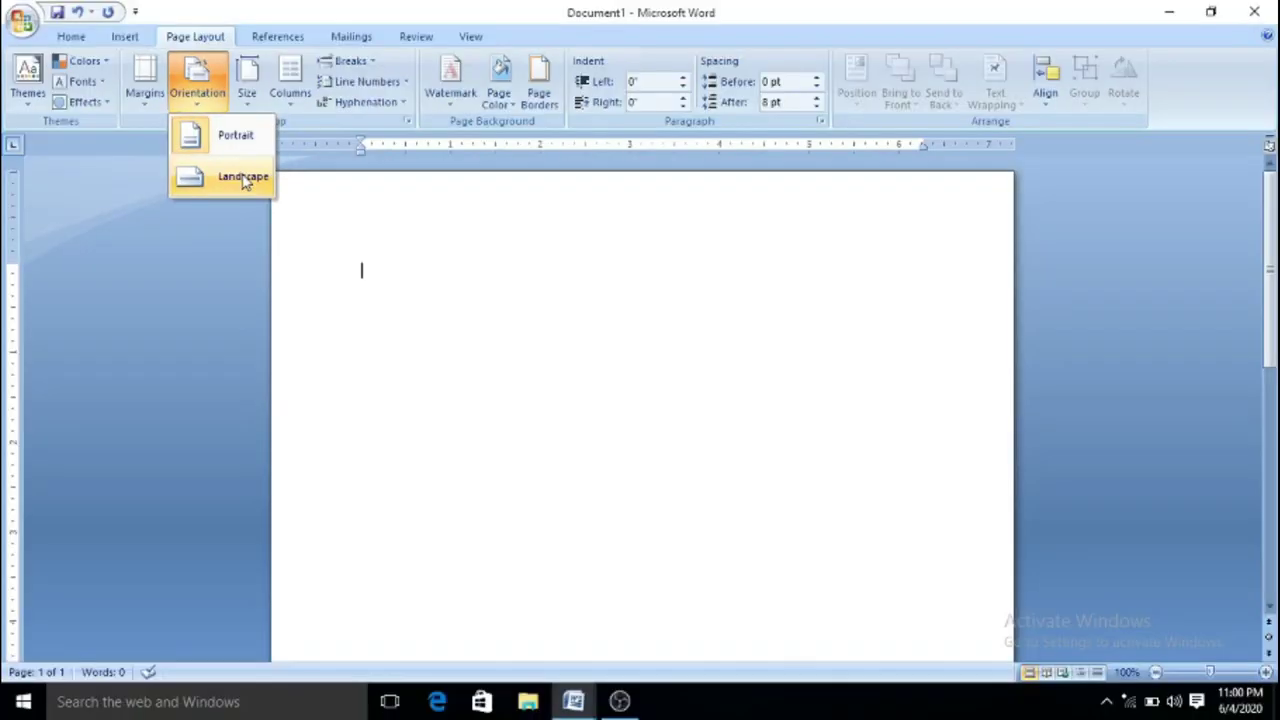
{"action": "left_click", "coordinate": [244, 180]}
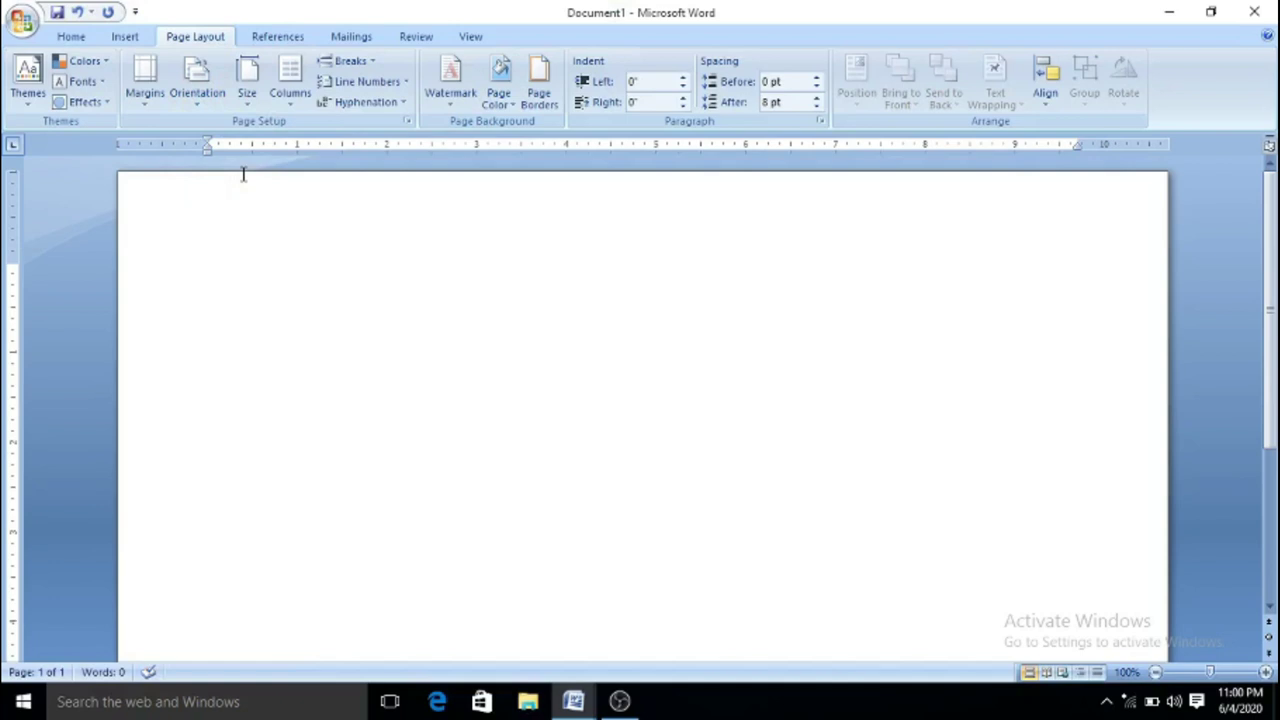
Step: Toggle the orientation to portrait, landscape again, and finally back to portrait
{"action": "left_click", "coordinate": [212, 95]}
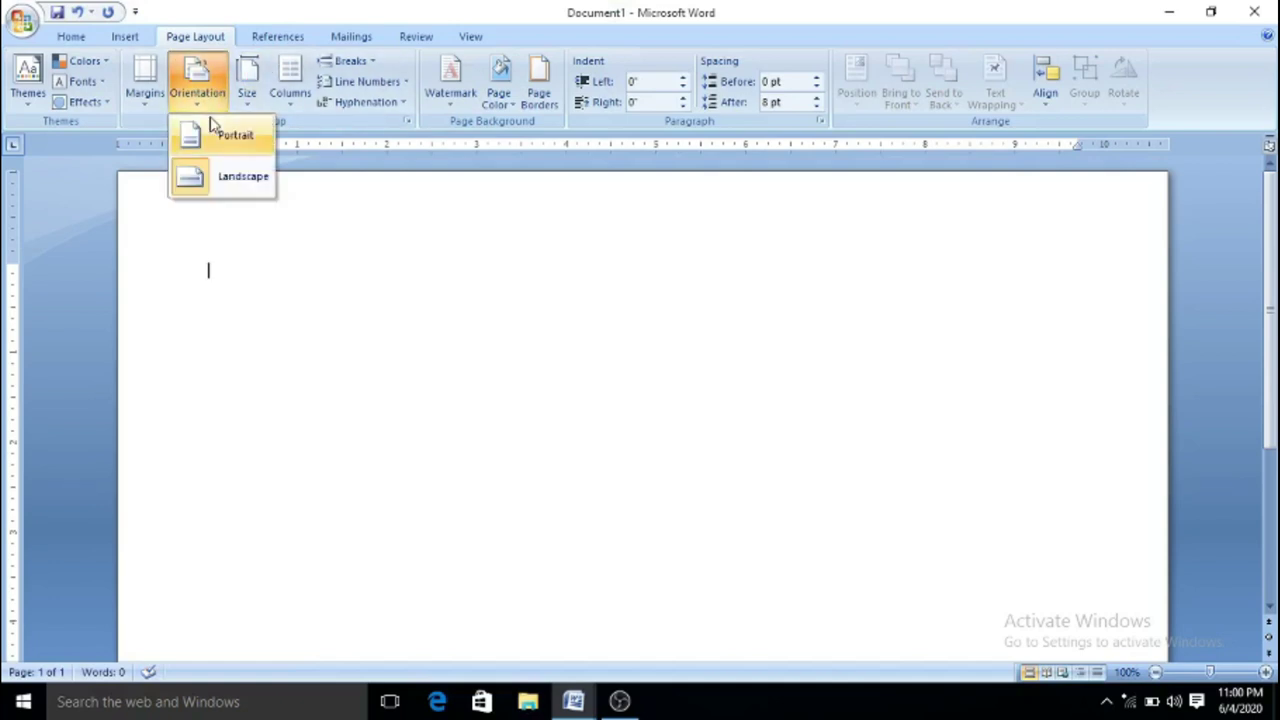
{"action": "left_click", "coordinate": [210, 120]}
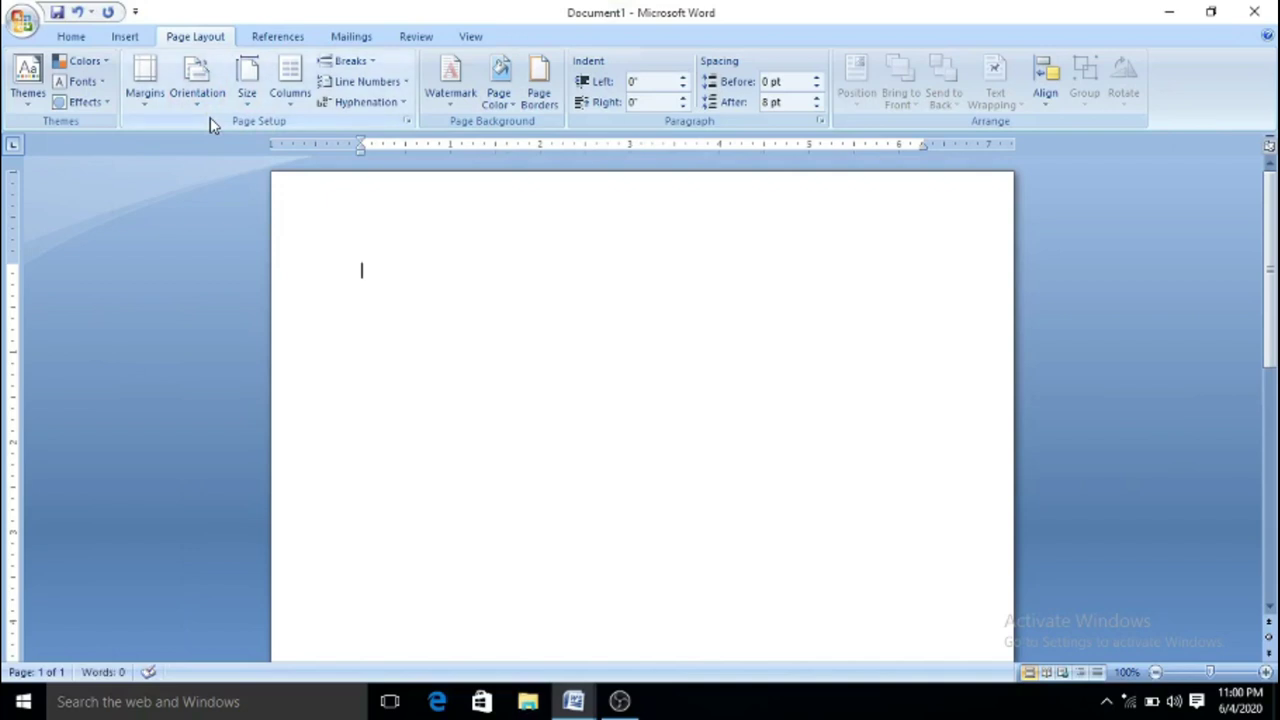
{"action": "left_click", "coordinate": [195, 93]}
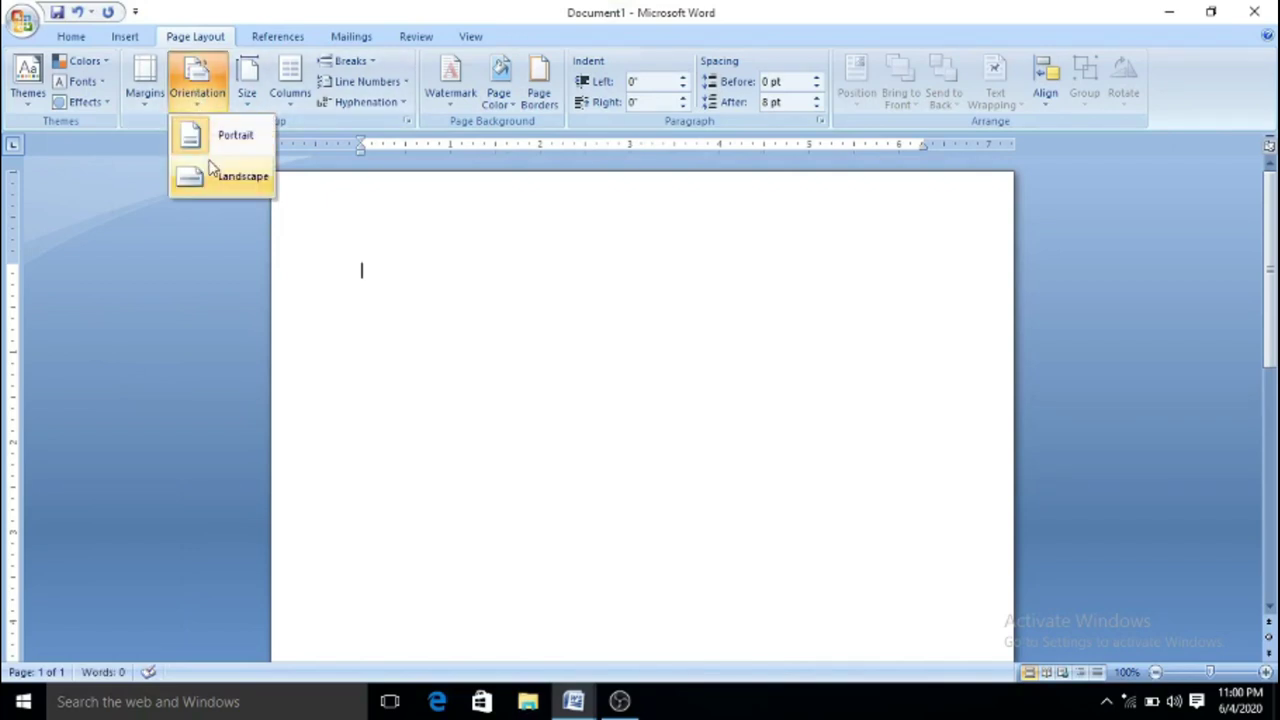
{"action": "left_click", "coordinate": [212, 170]}
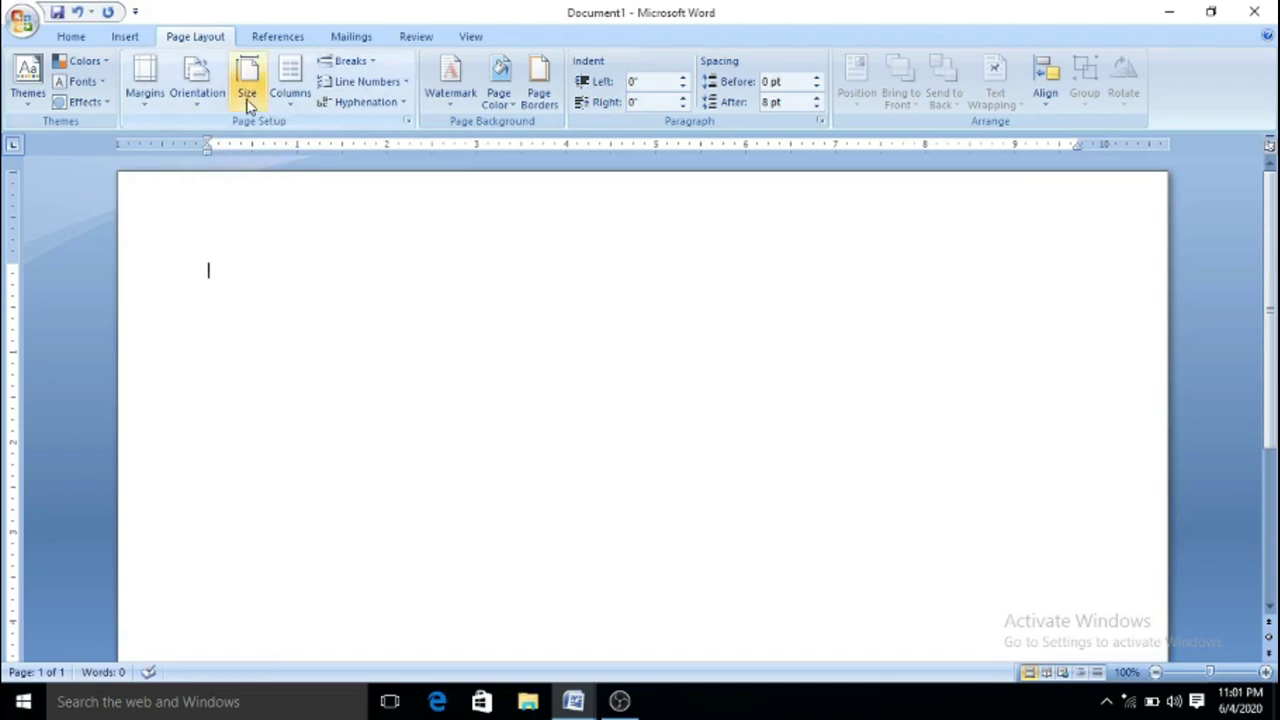
{"action": "left_click", "coordinate": [216, 102]}
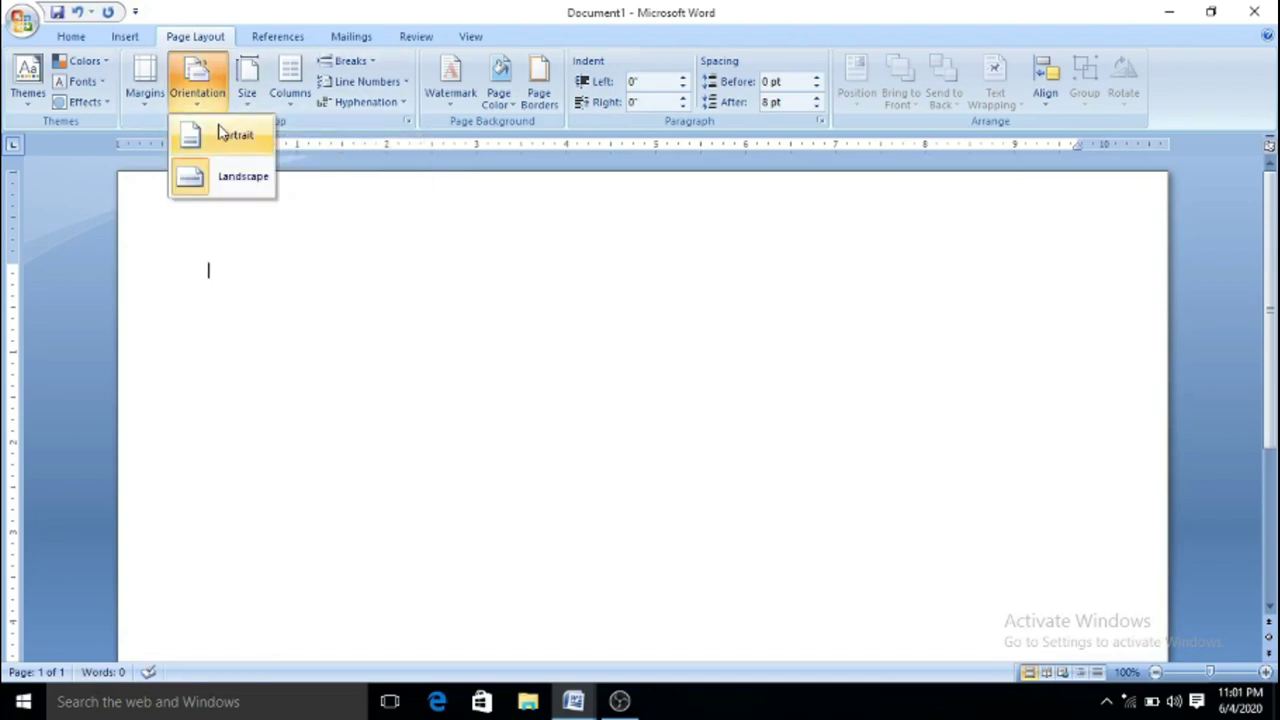
{"action": "left_click", "coordinate": [218, 126]}
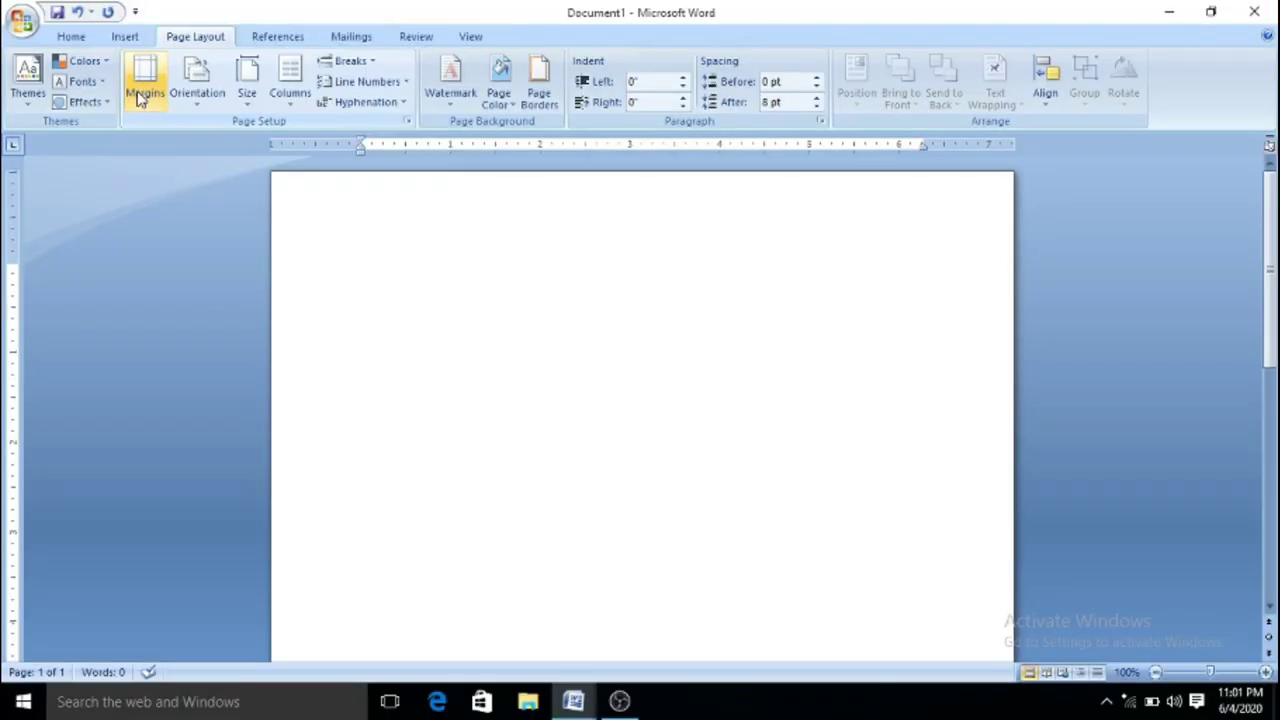
Step: Apply Moderate margins, then replace them with Narrow 0.5" margins on all sides
{"action": "left_click", "coordinate": [139, 93]}
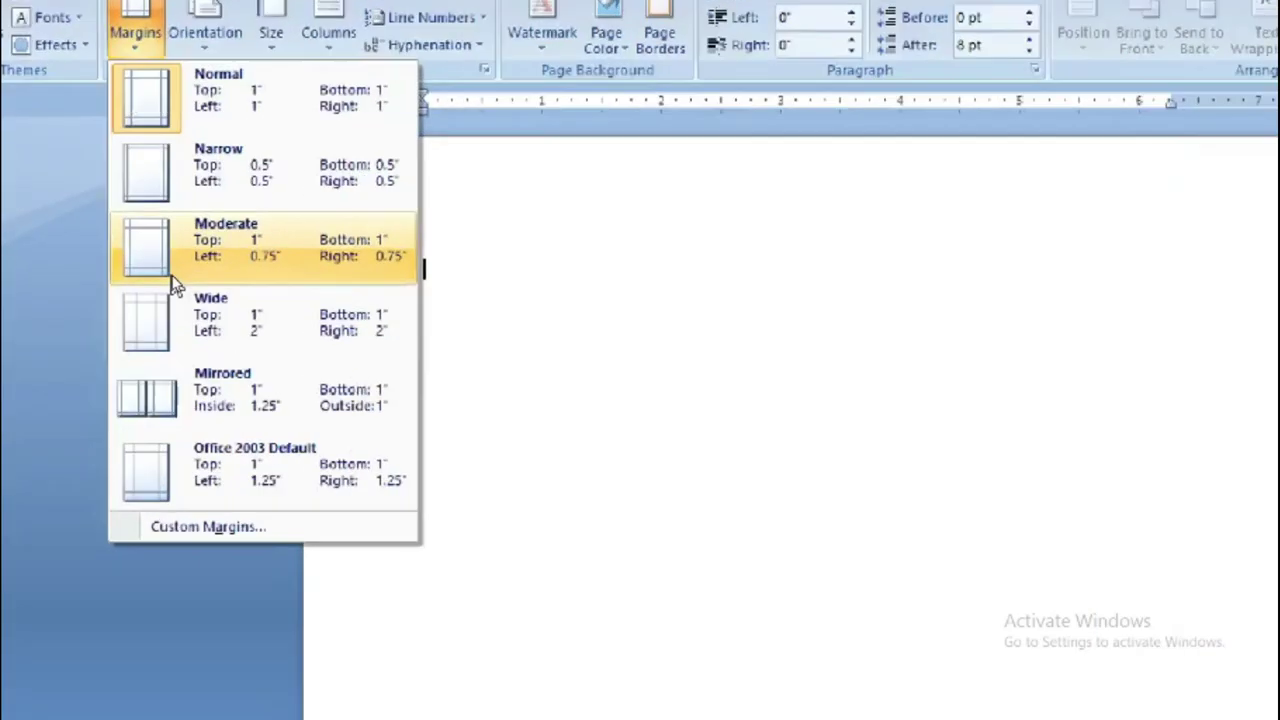
{"action": "left_click", "coordinate": [172, 262]}
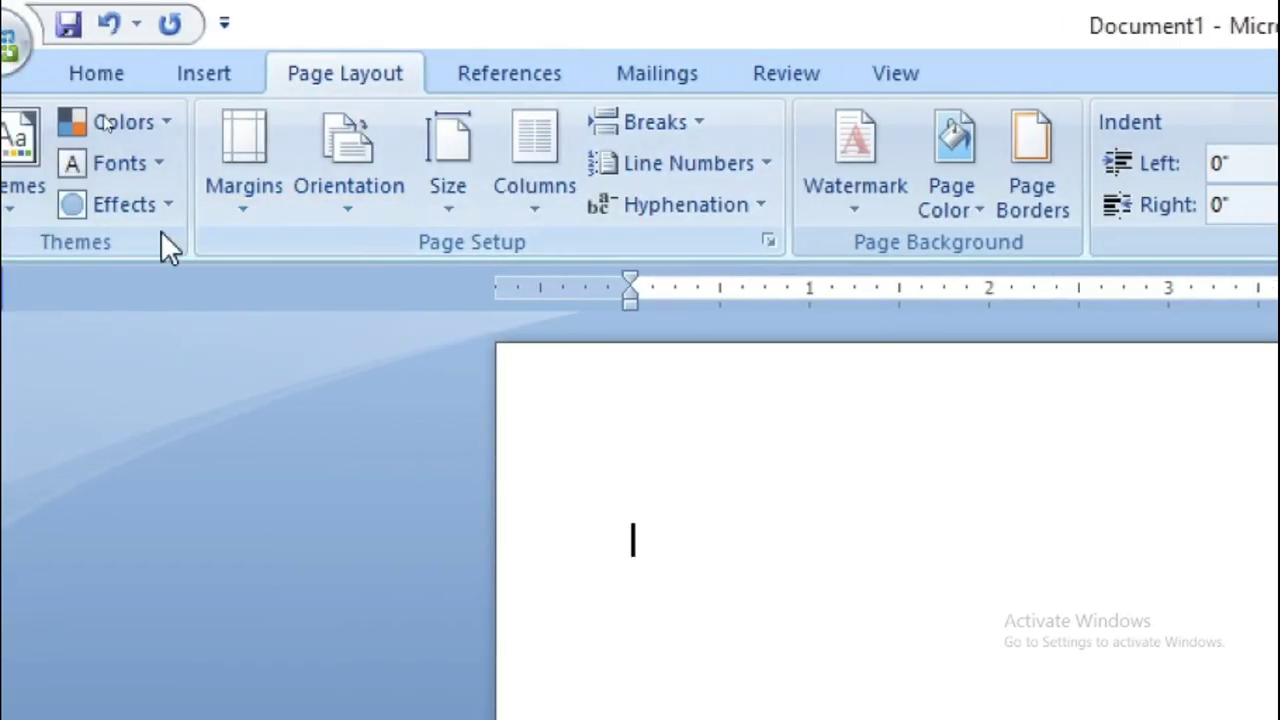
{"action": "left_click", "coordinate": [275, 188]}
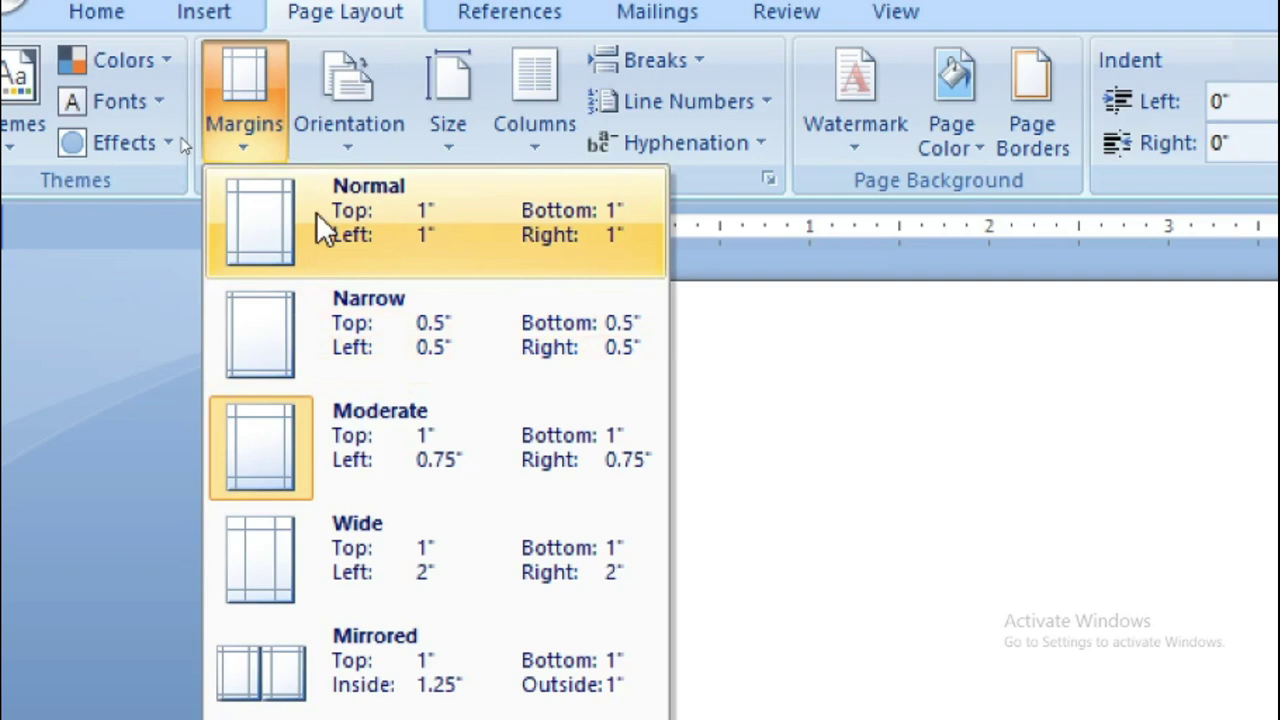
{"action": "left_click", "coordinate": [361, 364]}
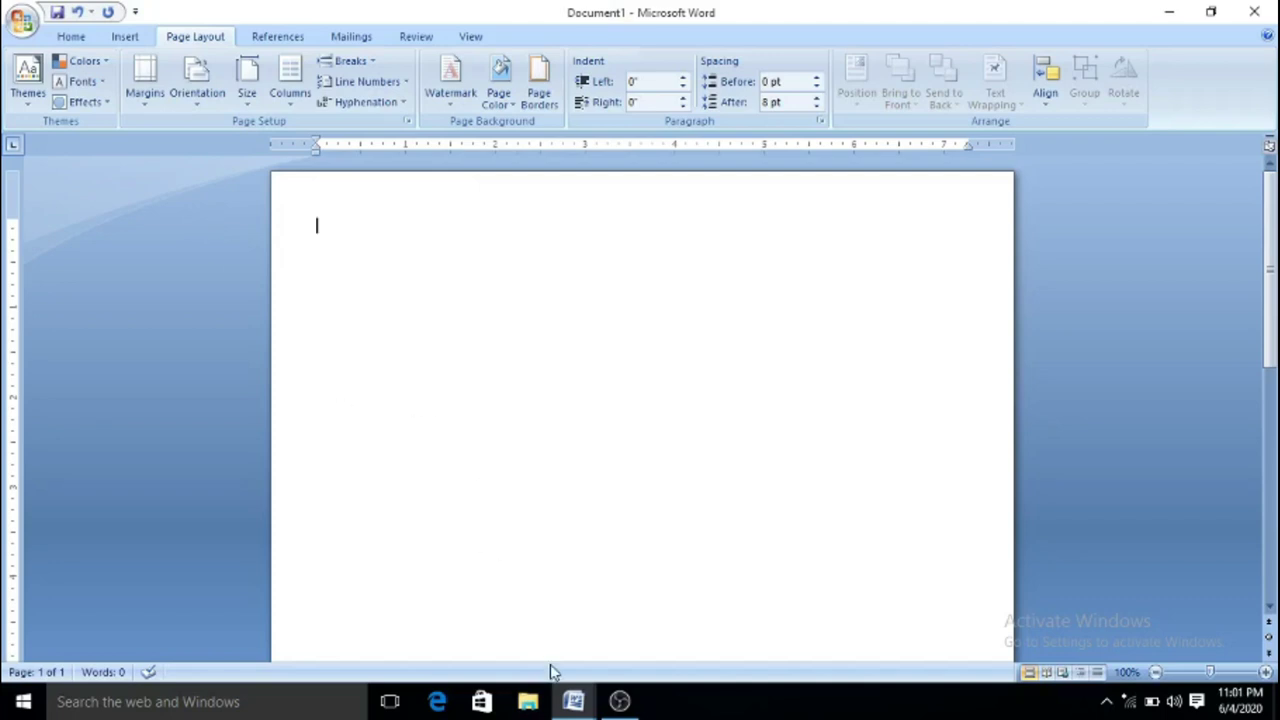
{"action": "mouse_move", "coordinate": [578, 706]}
{"action": "left_click", "coordinate": [470, 615]}
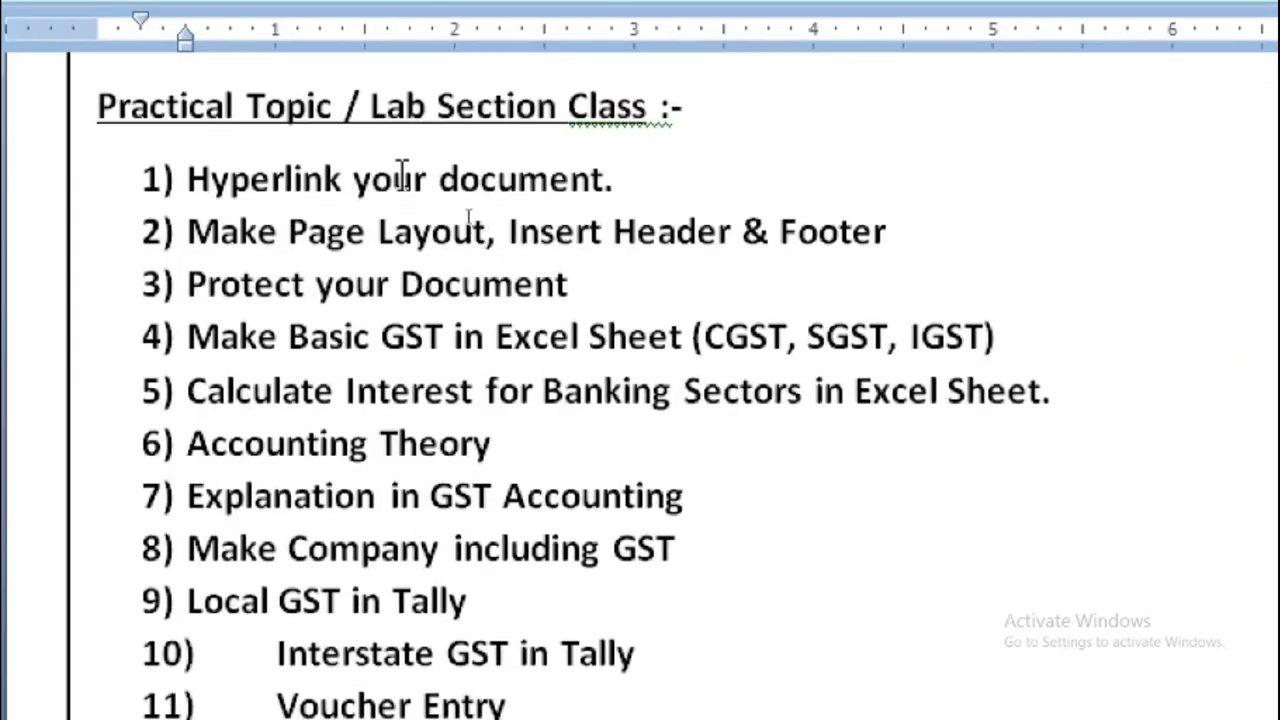
{"action": "left_click", "coordinate": [309, 232]}
{"action": "left_click", "coordinate": [699, 233]}
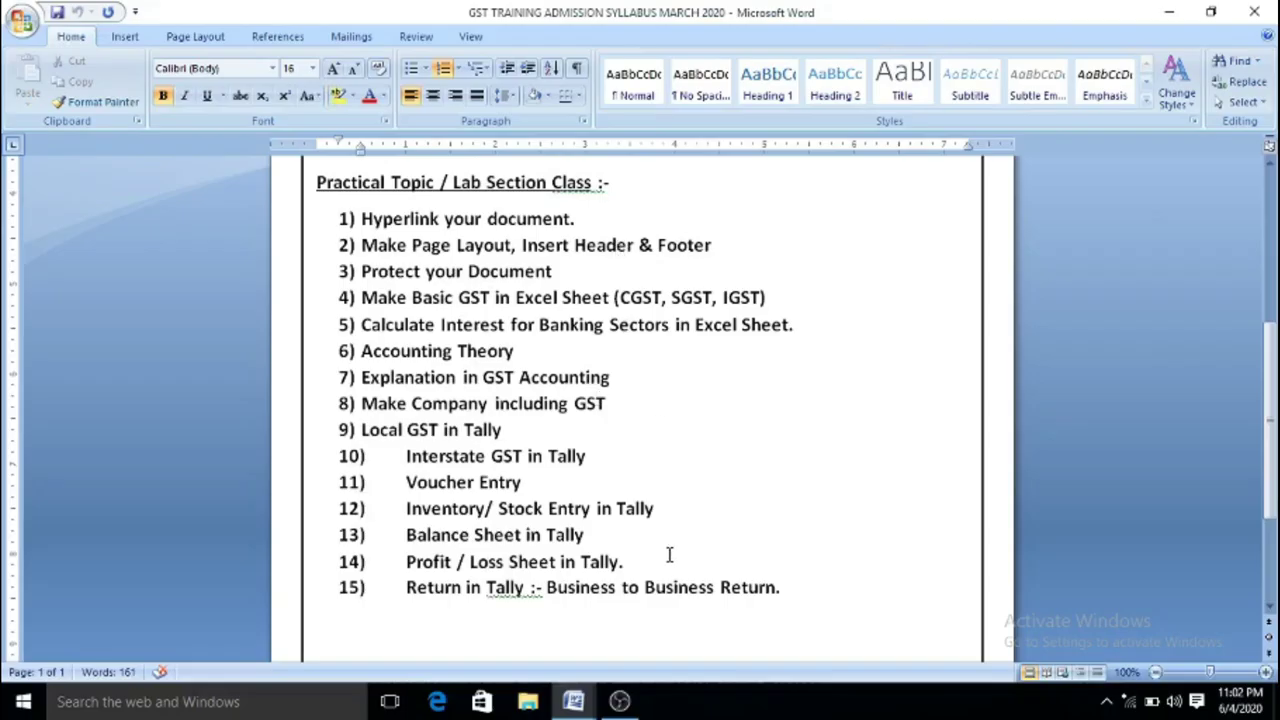
{"action": "mouse_move", "coordinate": [573, 701]}
{"action": "left_click", "coordinate": [632, 635]}
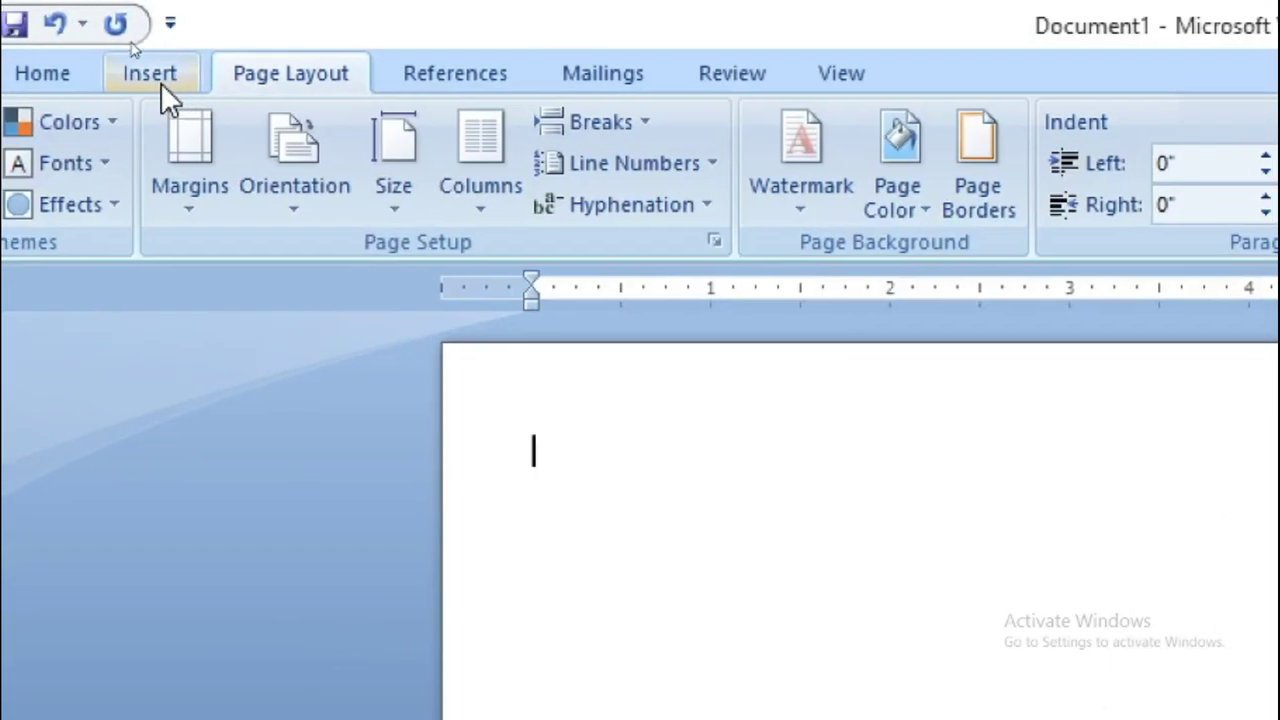
Step: Insert the Alphabet header, enter MICROSOFTWORD as its title, and close header editing
{"action": "left_click", "coordinate": [133, 41]}
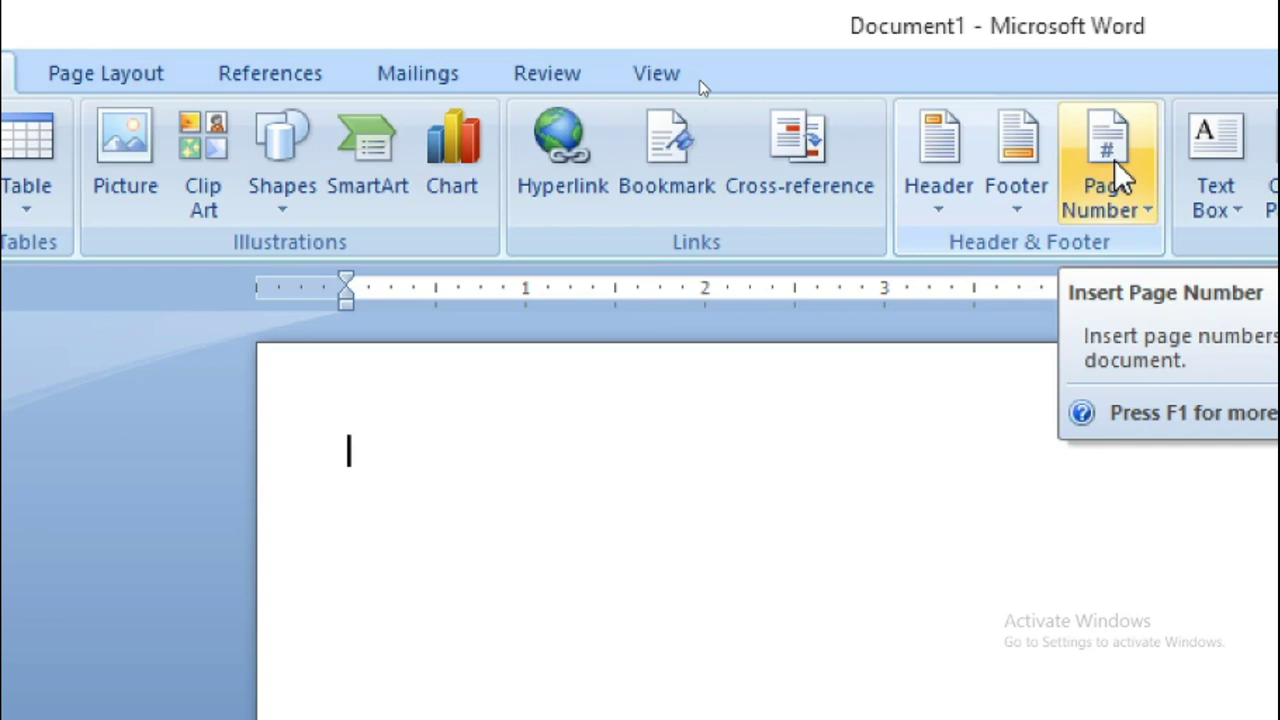
{"action": "left_click", "coordinate": [931, 197]}
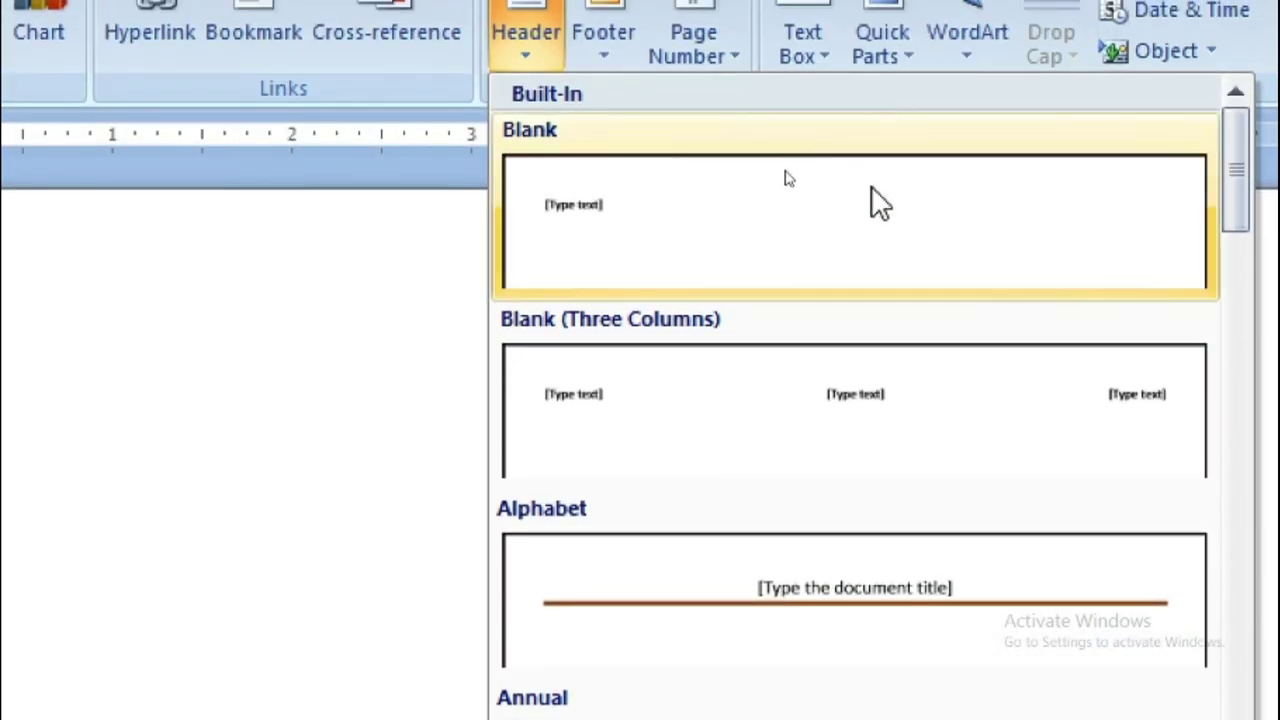
{"action": "left_click", "coordinate": [913, 612]}
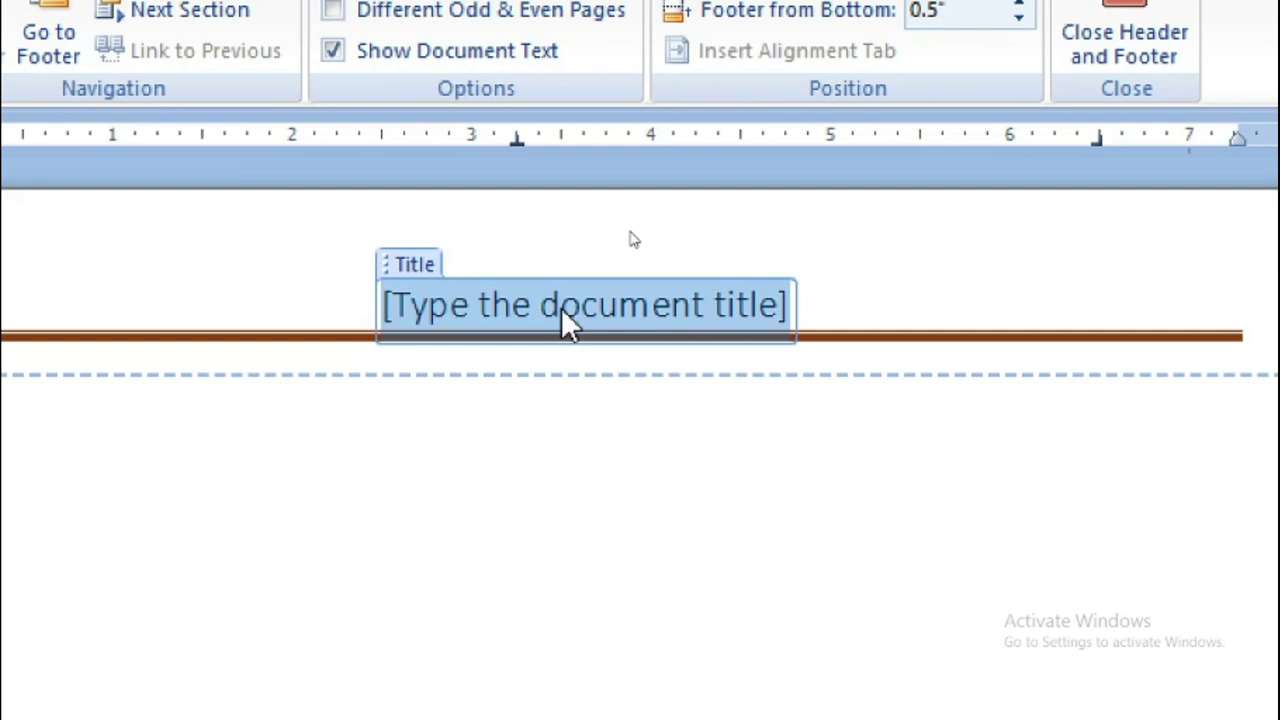
{"action": "type", "text": "MICROSOFTW"}
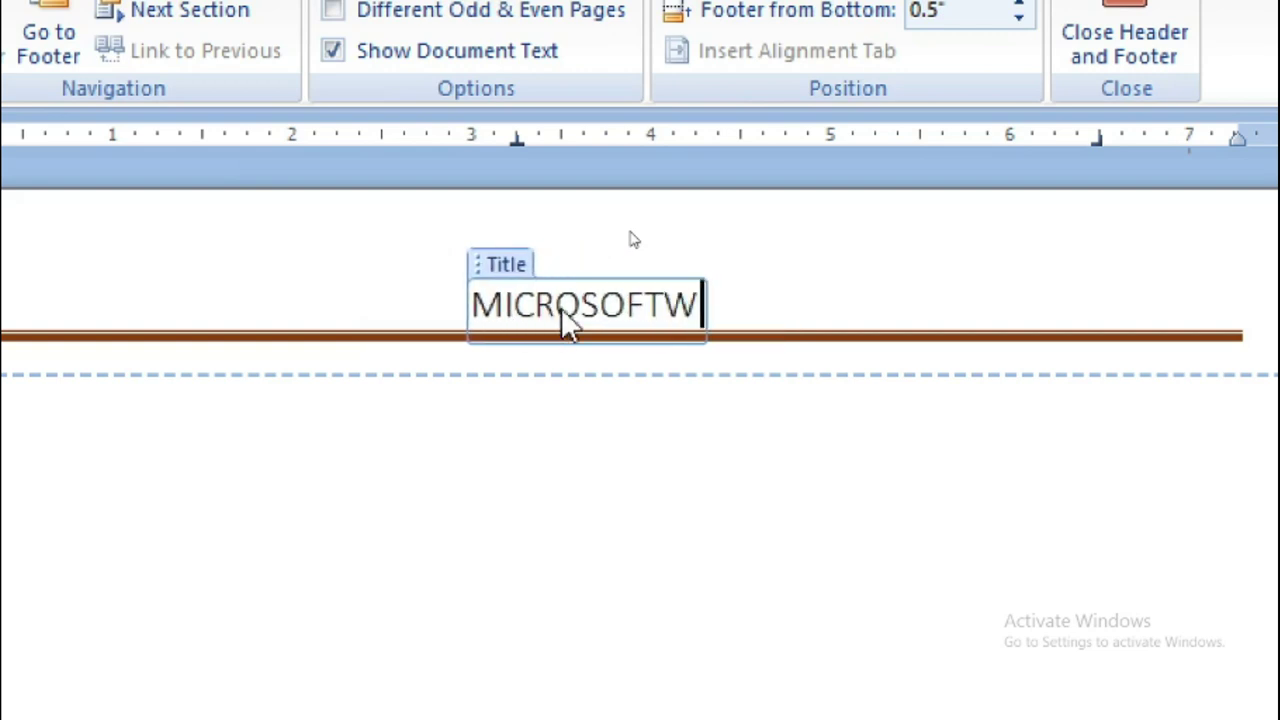
{"action": "type", "text": "PO"}
{"action": "key", "text": "BackSpace"}
{"action": "key", "text": "BackSpace"}
{"action": "type", "text": "ORD"}
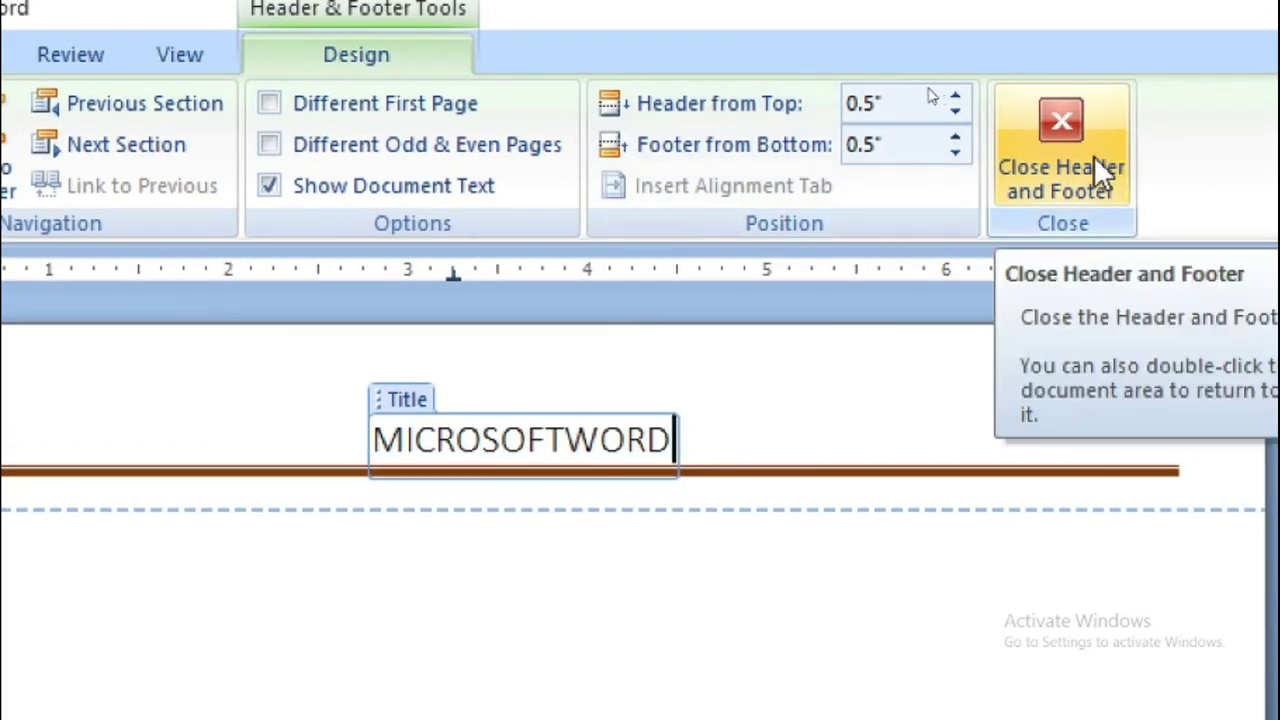
{"action": "left_click", "coordinate": [1095, 158]}
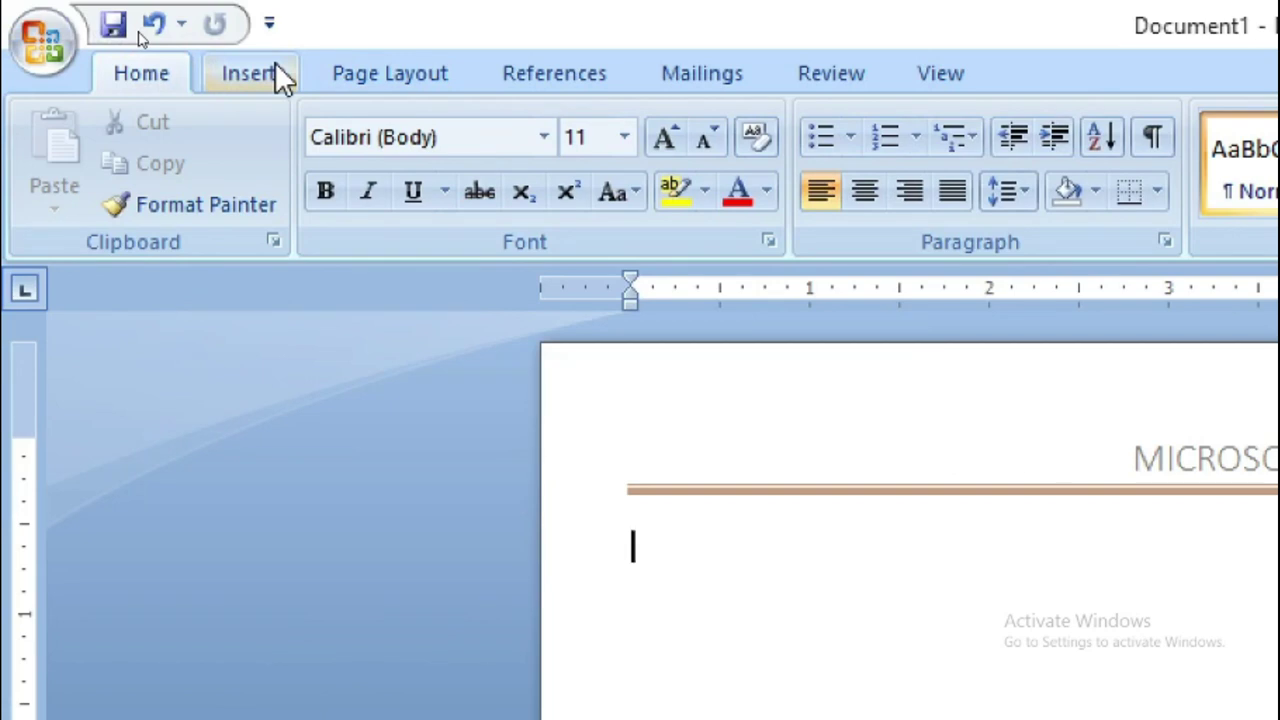
Step: Insert the Alphabet footer, replace its placeholder with THE END, and close footer editing
{"action": "left_click", "coordinate": [276, 66]}
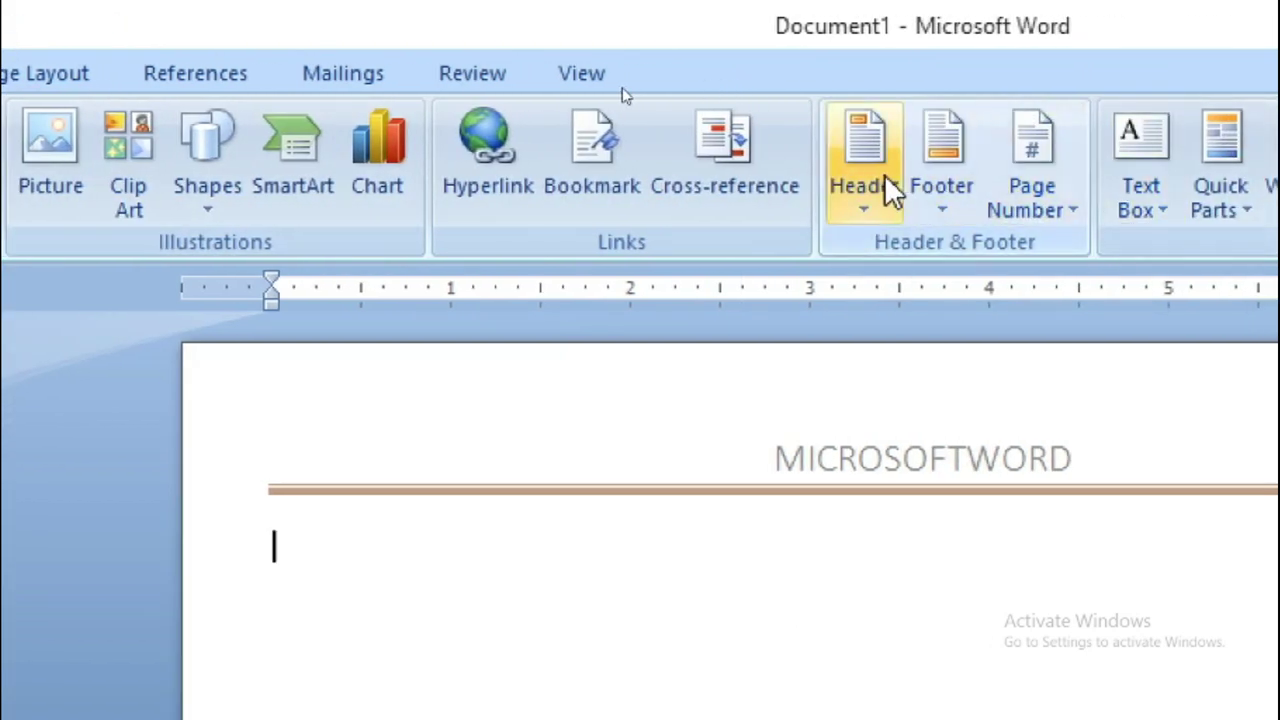
{"action": "left_click", "coordinate": [965, 182]}
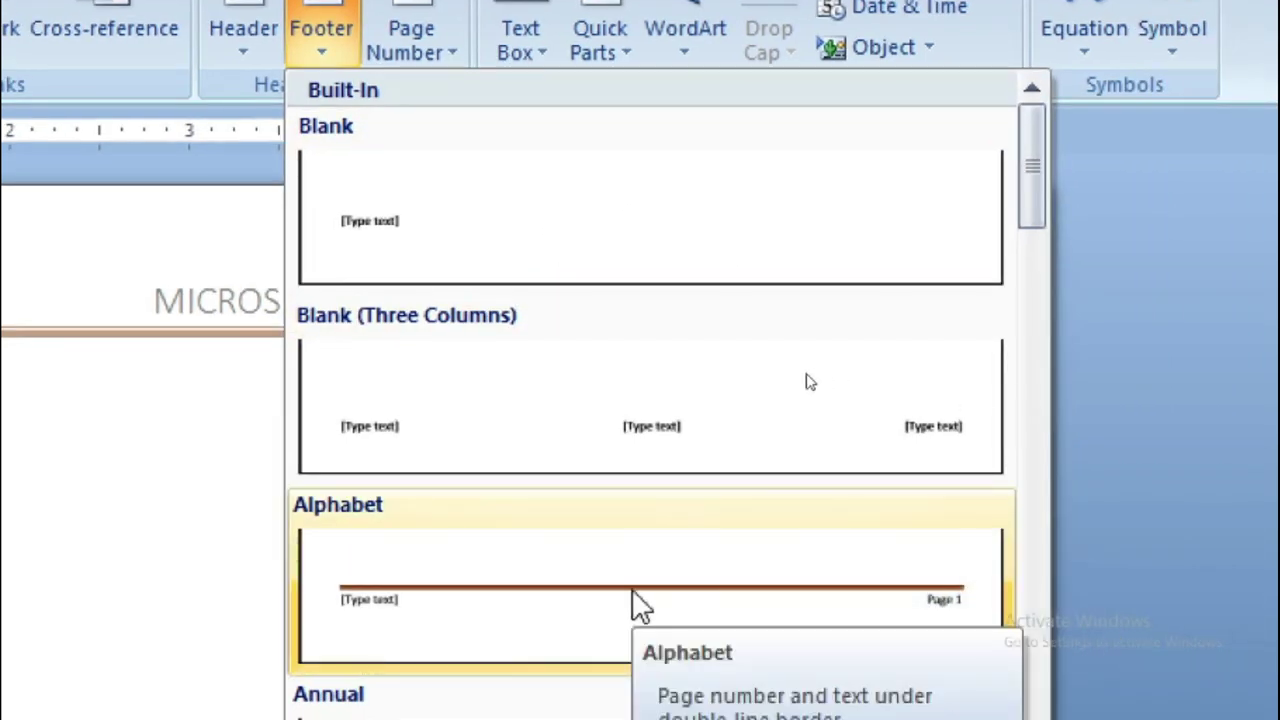
{"action": "left_click", "coordinate": [640, 605]}
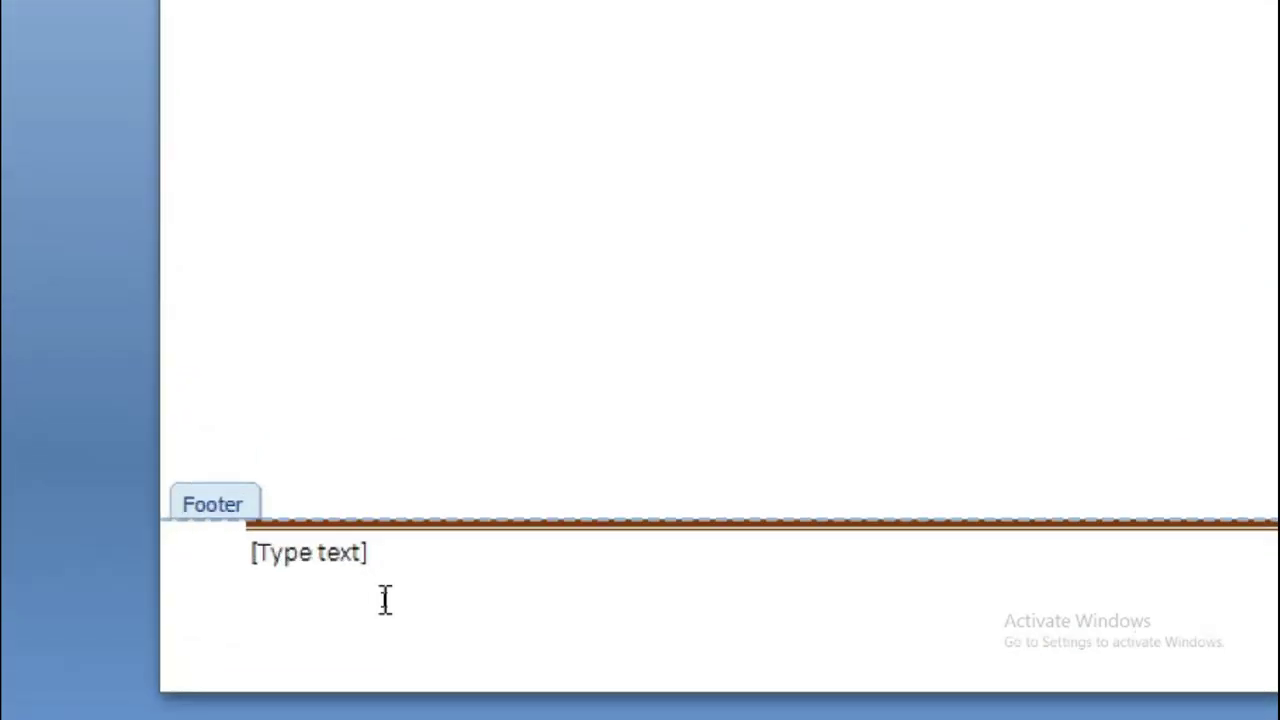
{"action": "left_click", "coordinate": [313, 562]}
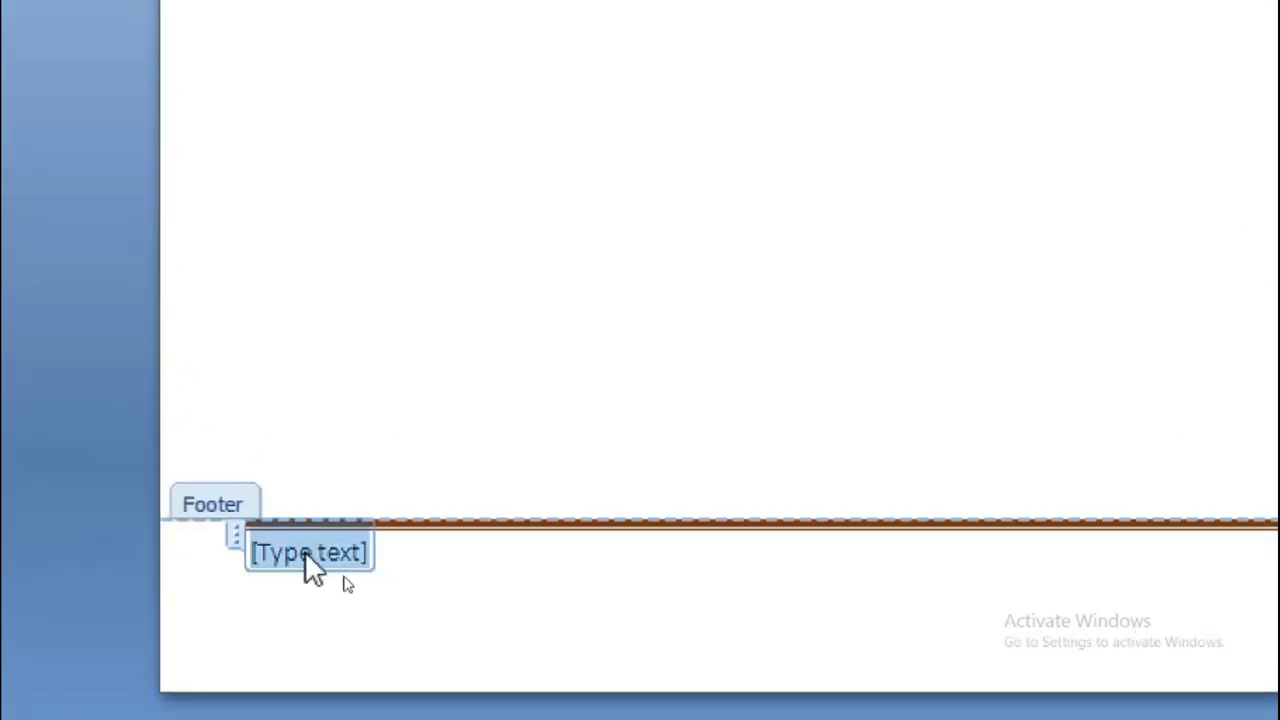
{"action": "type", "text": "THE"}
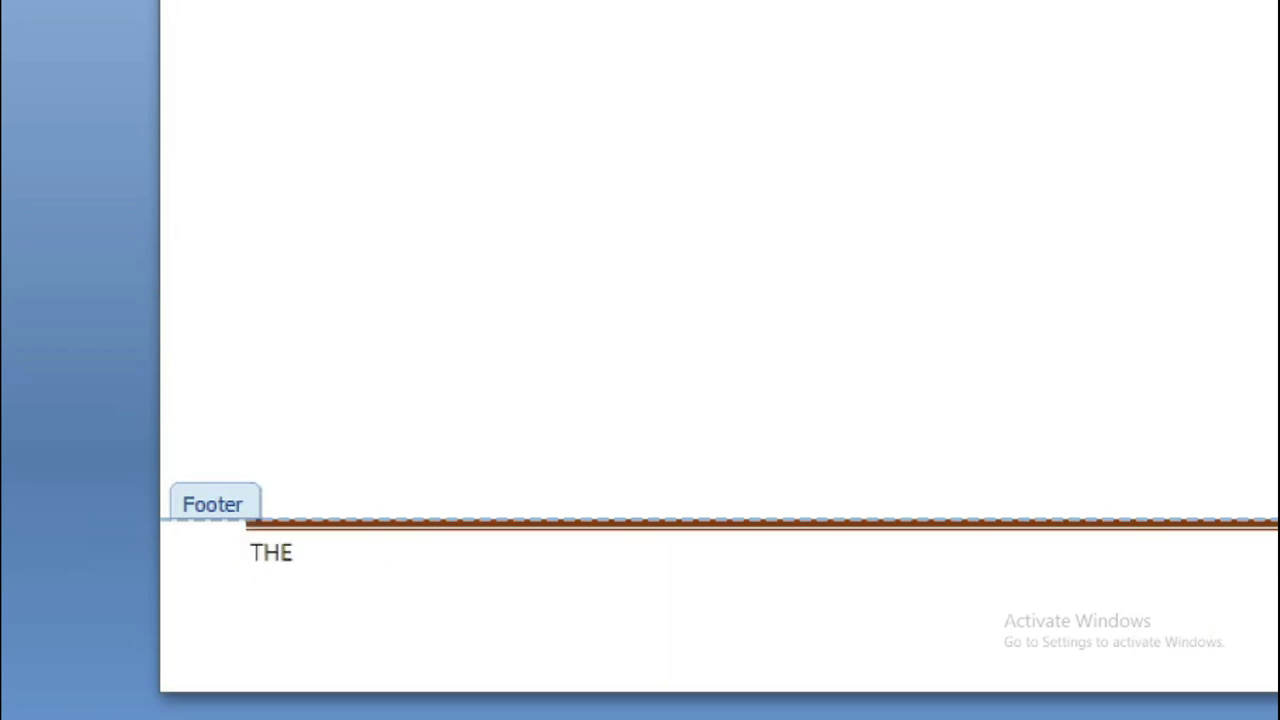
{"action": "type", "text": " END"}
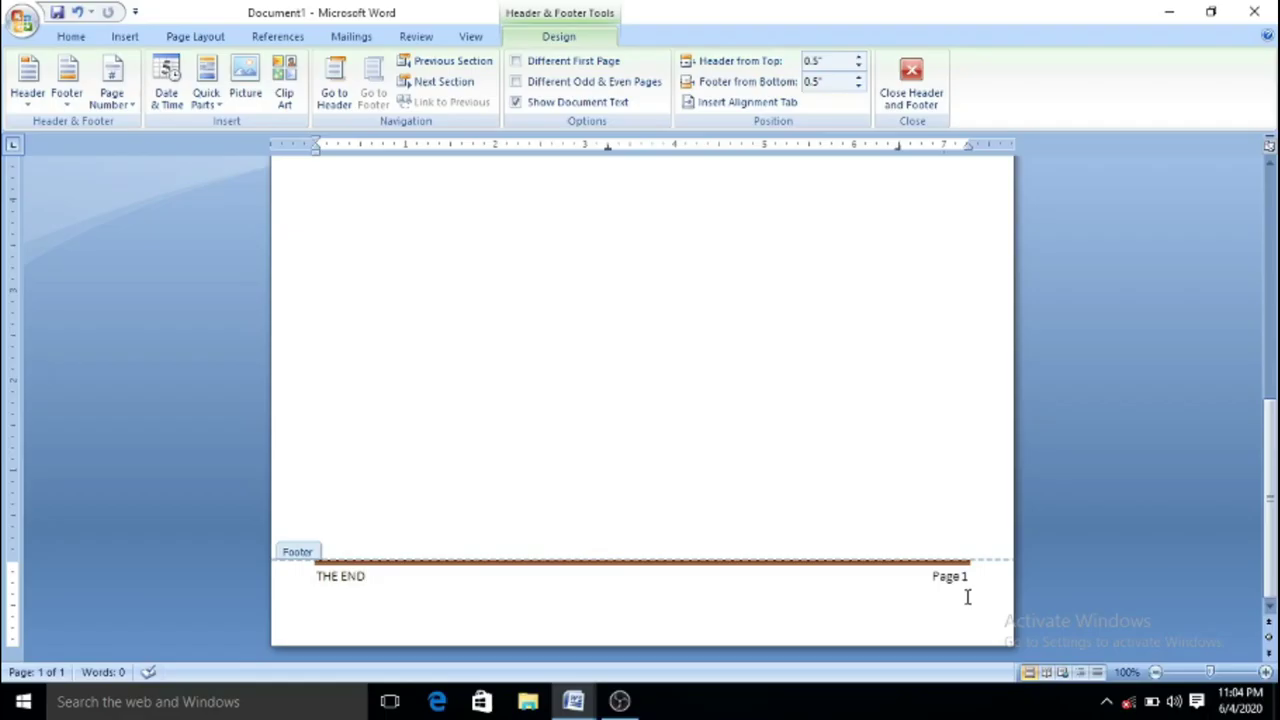
{"action": "left_click", "coordinate": [937, 88]}
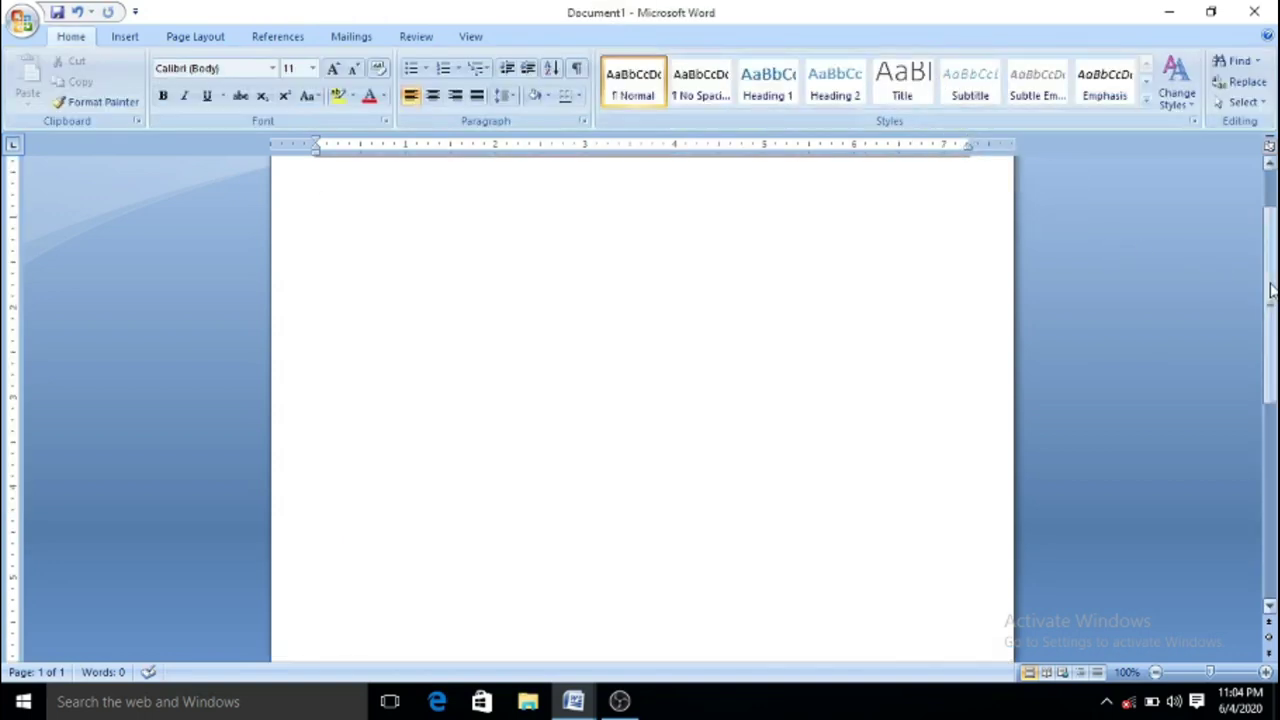
Step: Scroll the page to review the MICROSOFTWORD header and THE END footer, then show the Insert tools
{"action": "left_click_drag", "start_coordinate": [1272, 290], "coordinate": [1230, 238]}
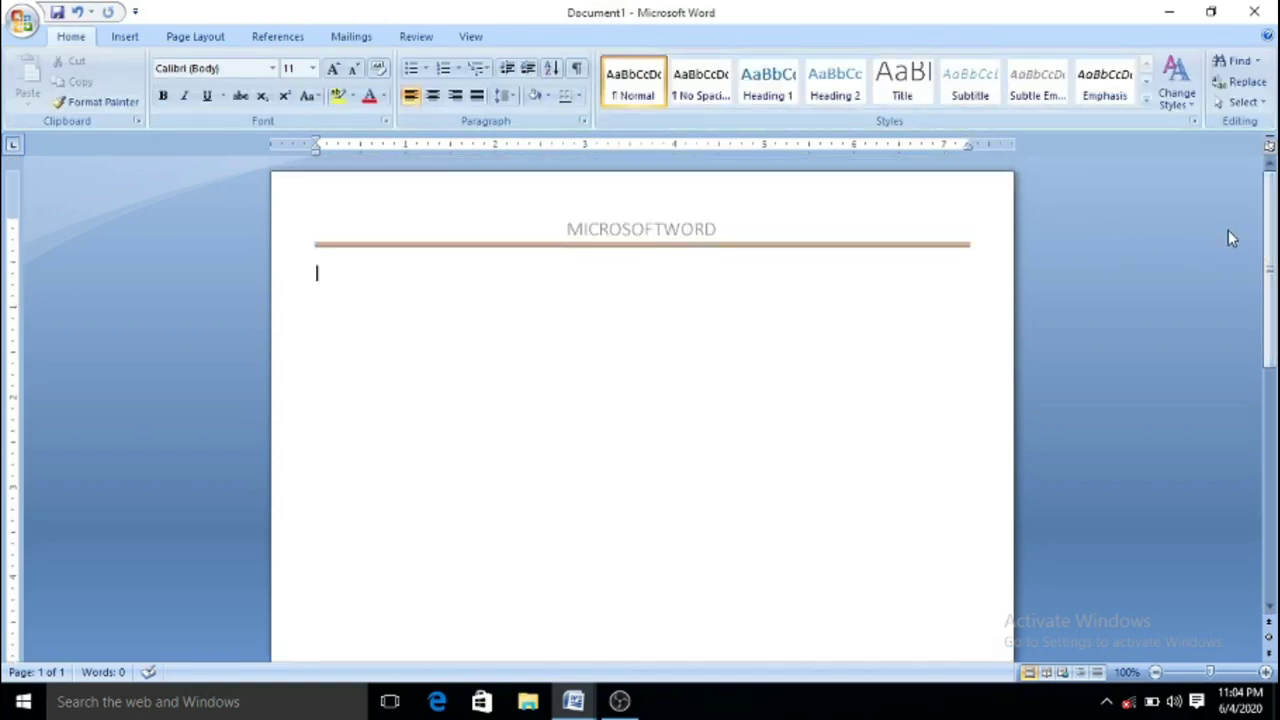
{"action": "mouse_move", "coordinate": [1272, 256]}
{"action": "left_mouse_down"}
{"action": "mouse_move", "coordinate": [1273, 490]}
{"action": "mouse_move", "coordinate": [1275, 256]}
{"action": "left_mouse_up"}
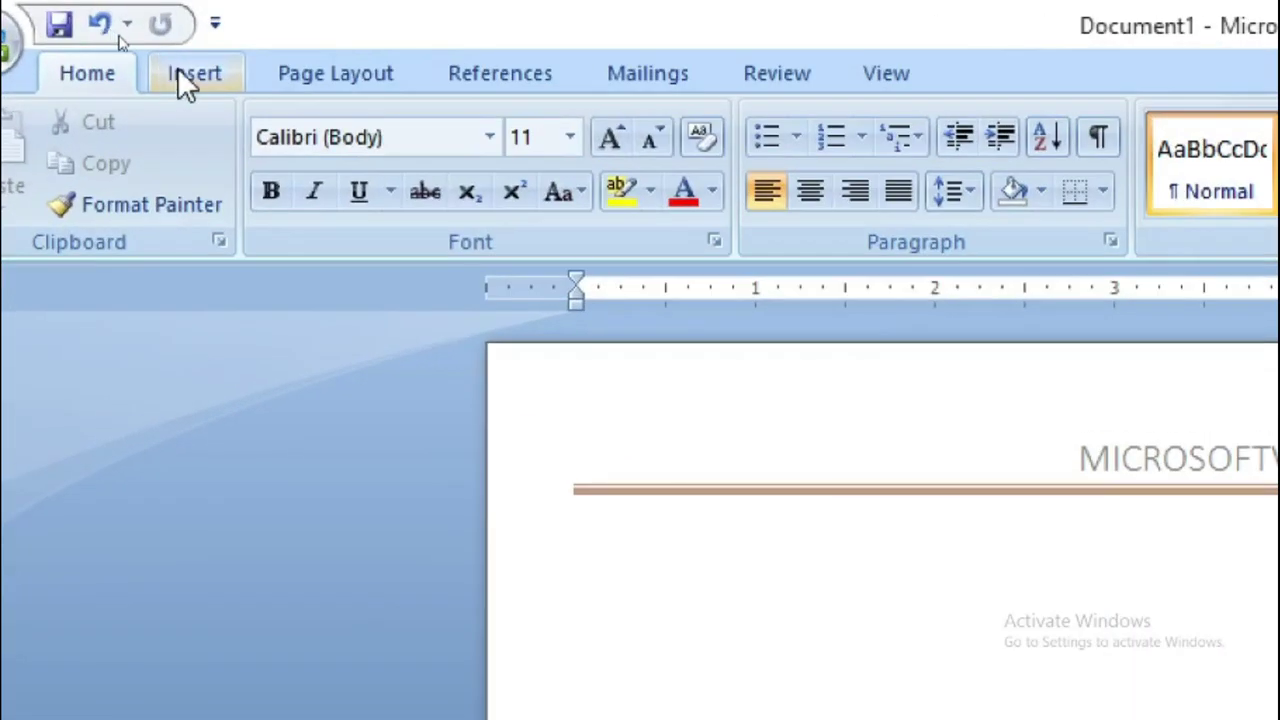
{"action": "left_click", "coordinate": [185, 74]}
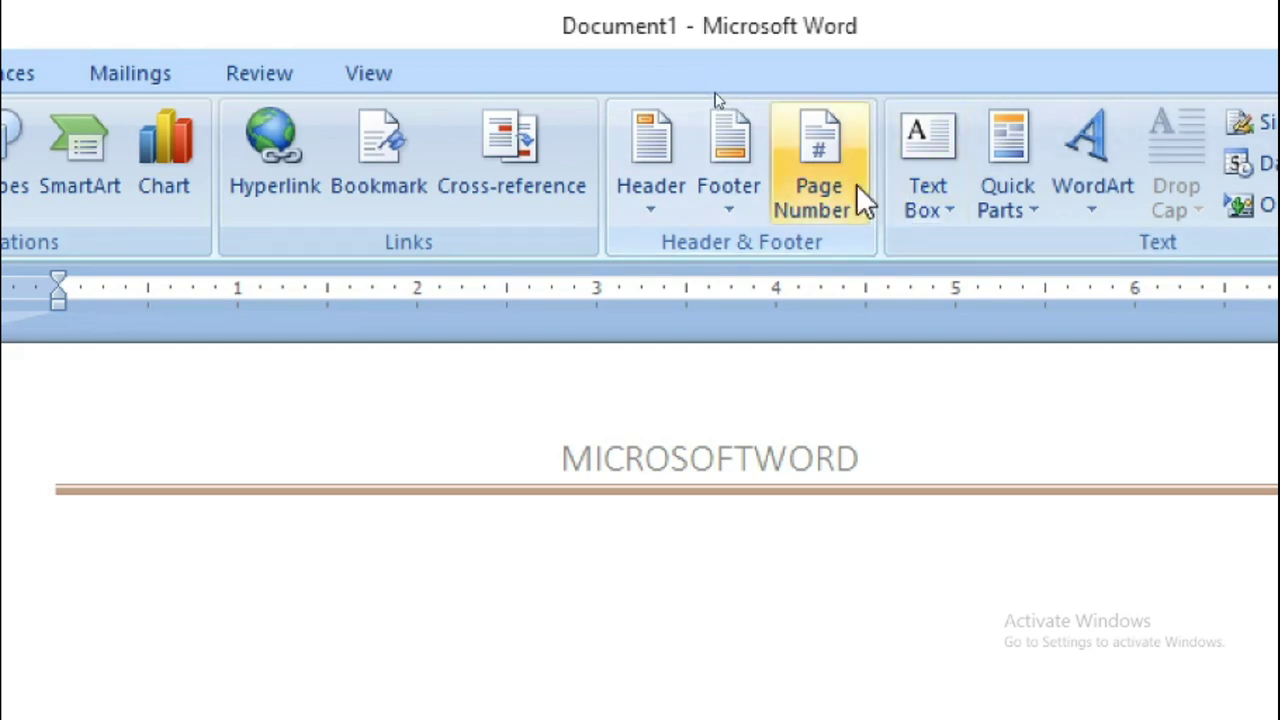
Step: Insert a Plain Number 2 page number centred at the bottom of the page
{"action": "left_click", "coordinate": [830, 178]}
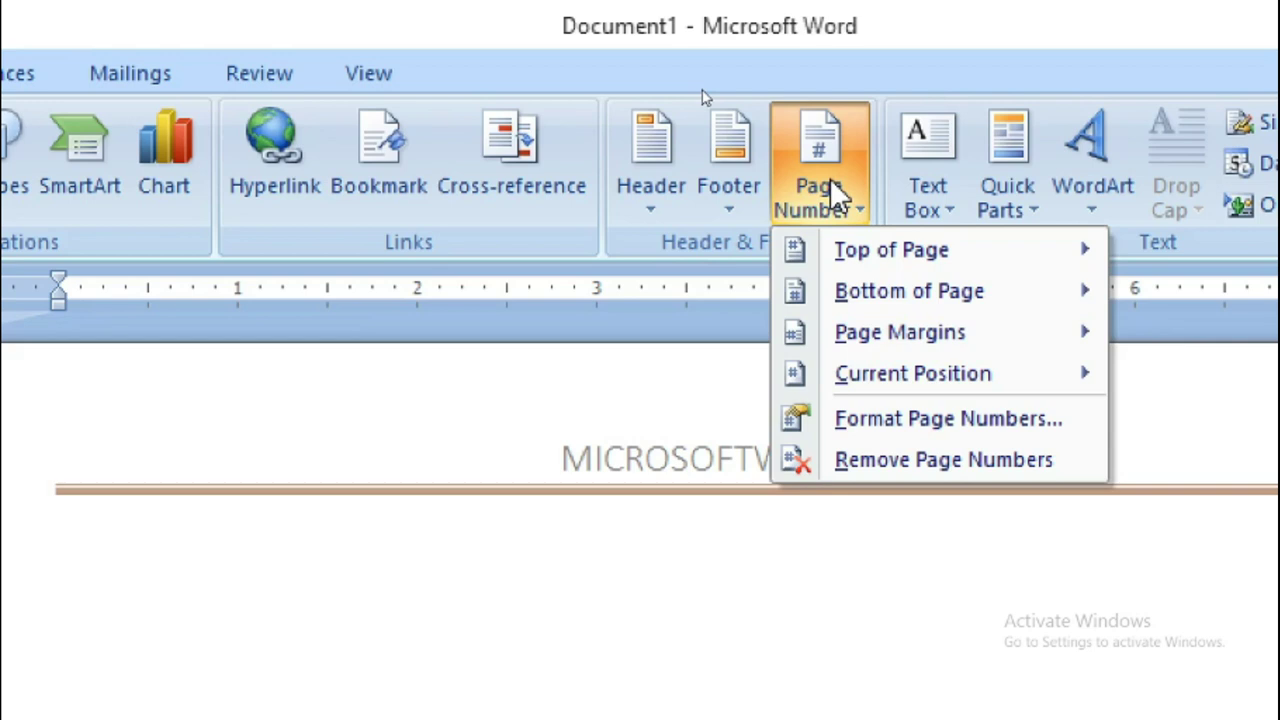
{"action": "mouse_move", "coordinate": [968, 290]}
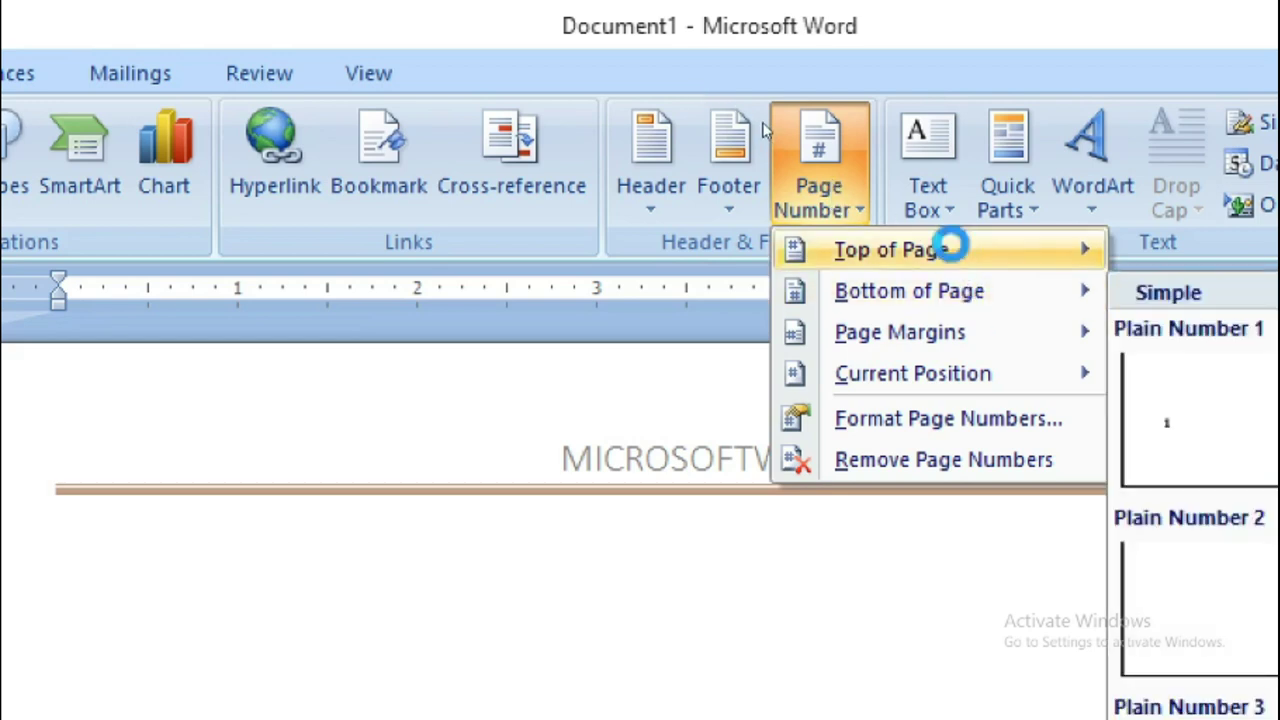
{"action": "mouse_move", "coordinate": [951, 245]}
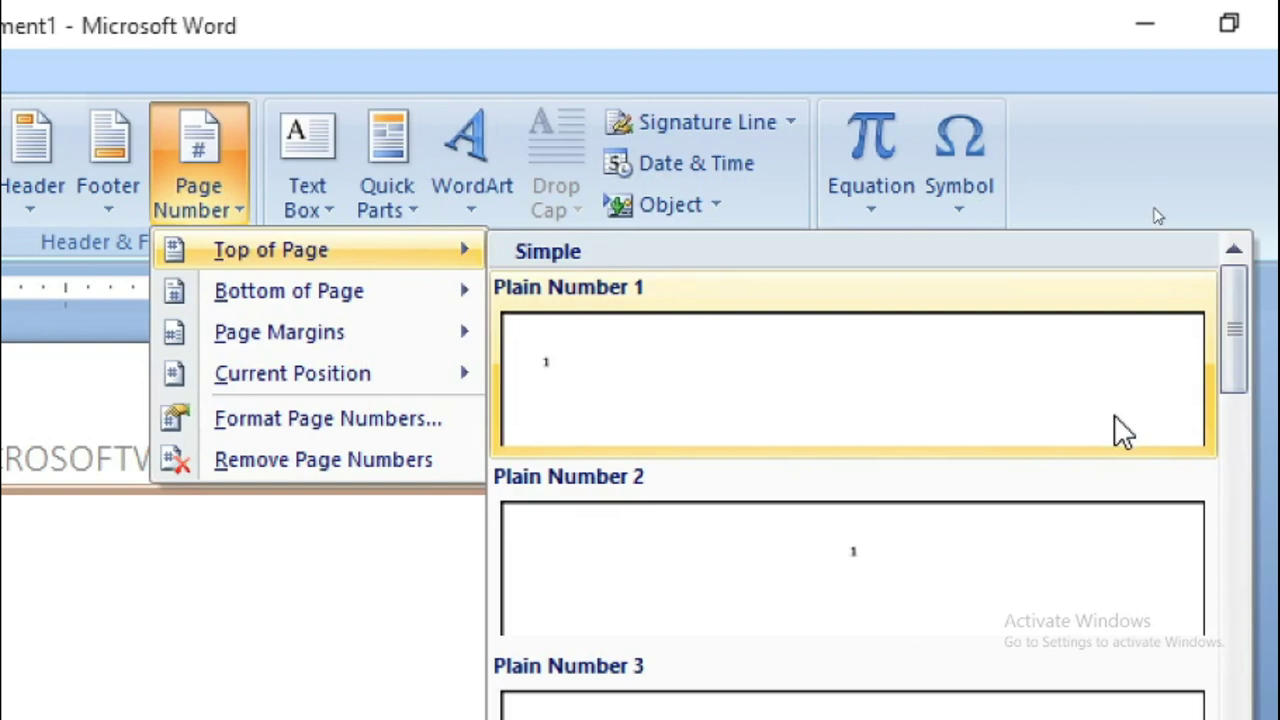
{"action": "mouse_move", "coordinate": [380, 312]}
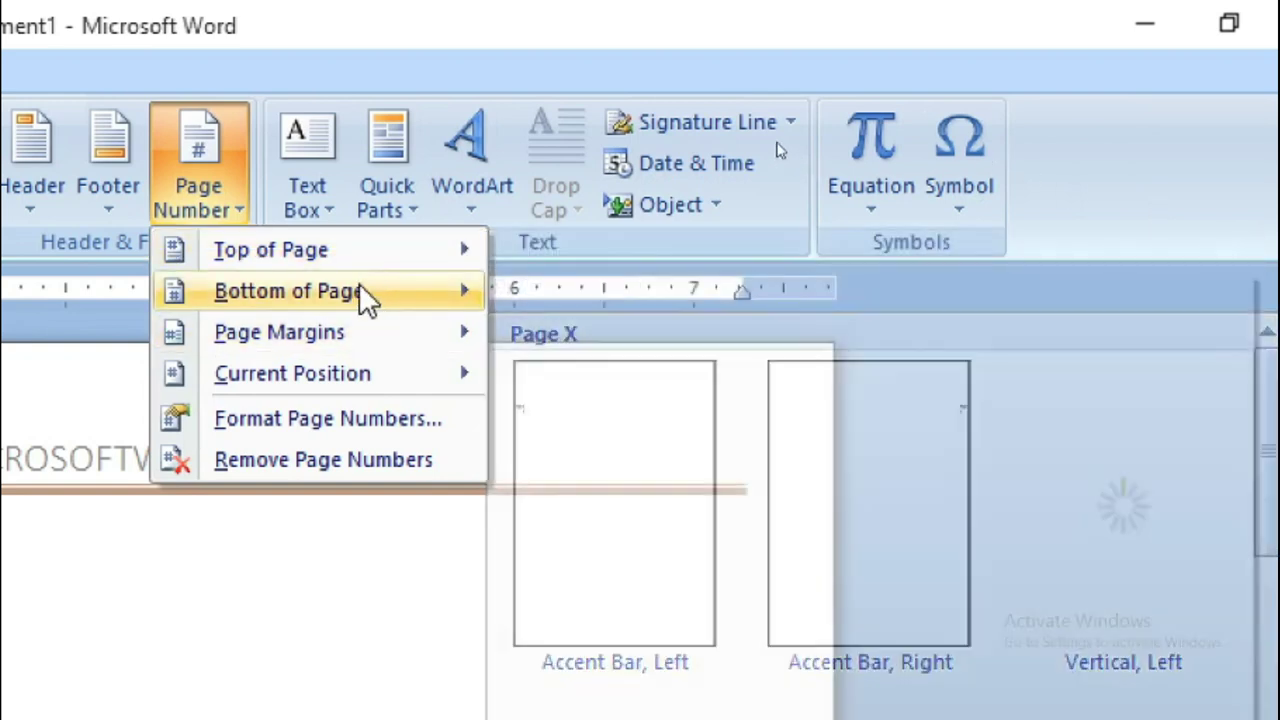
{"action": "mouse_move", "coordinate": [362, 287]}
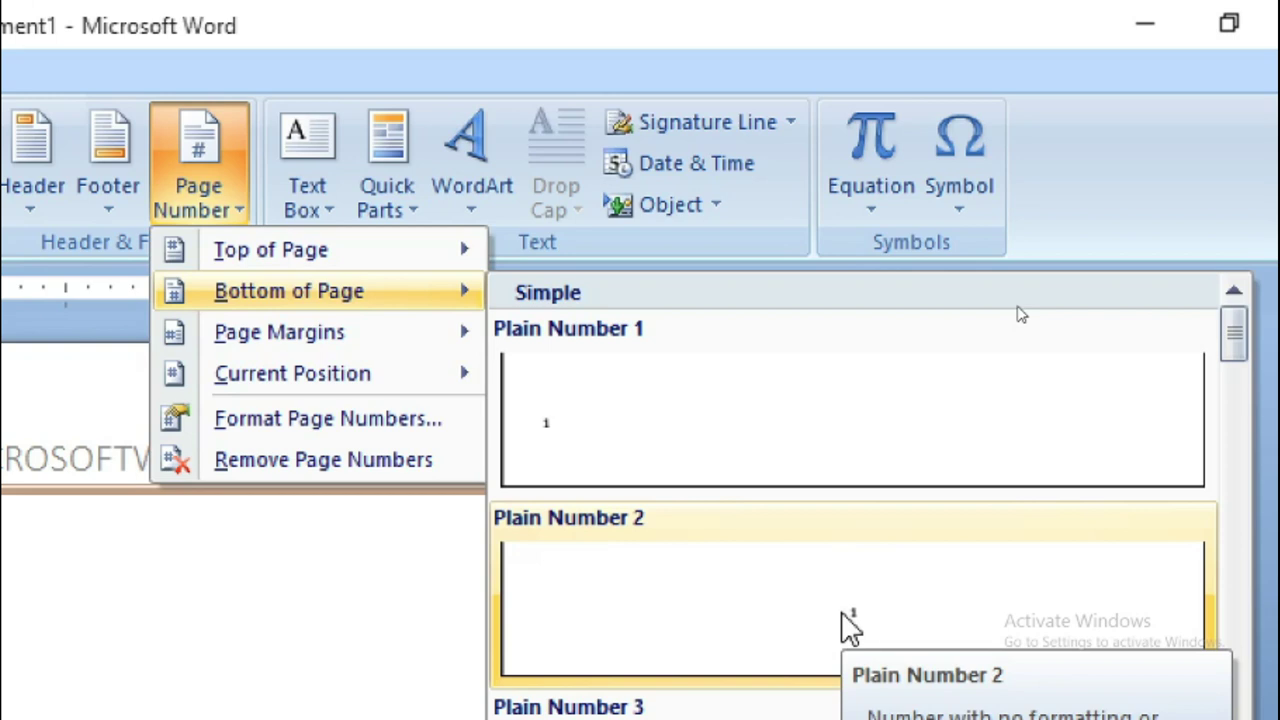
{"action": "left_click", "coordinate": [848, 627]}
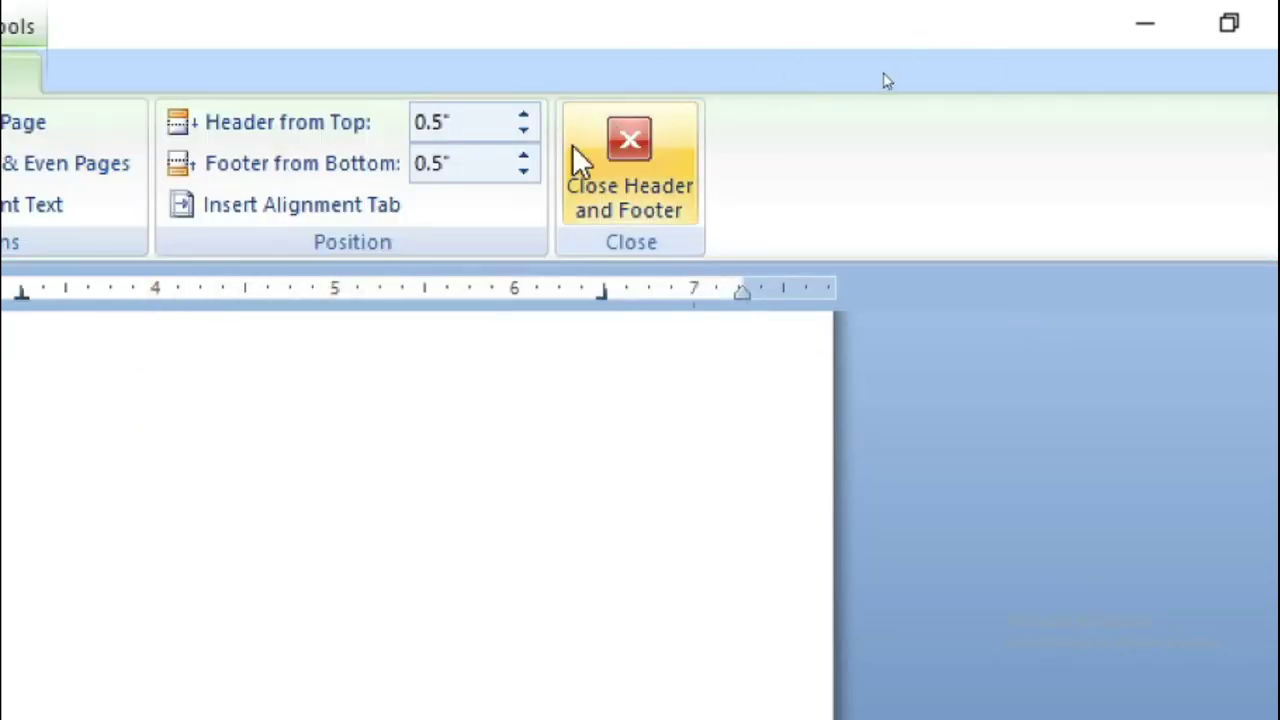
Step: Close the header and footer, then scroll to confirm page number 1 at the page bottom
{"action": "left_click", "coordinate": [617, 163]}
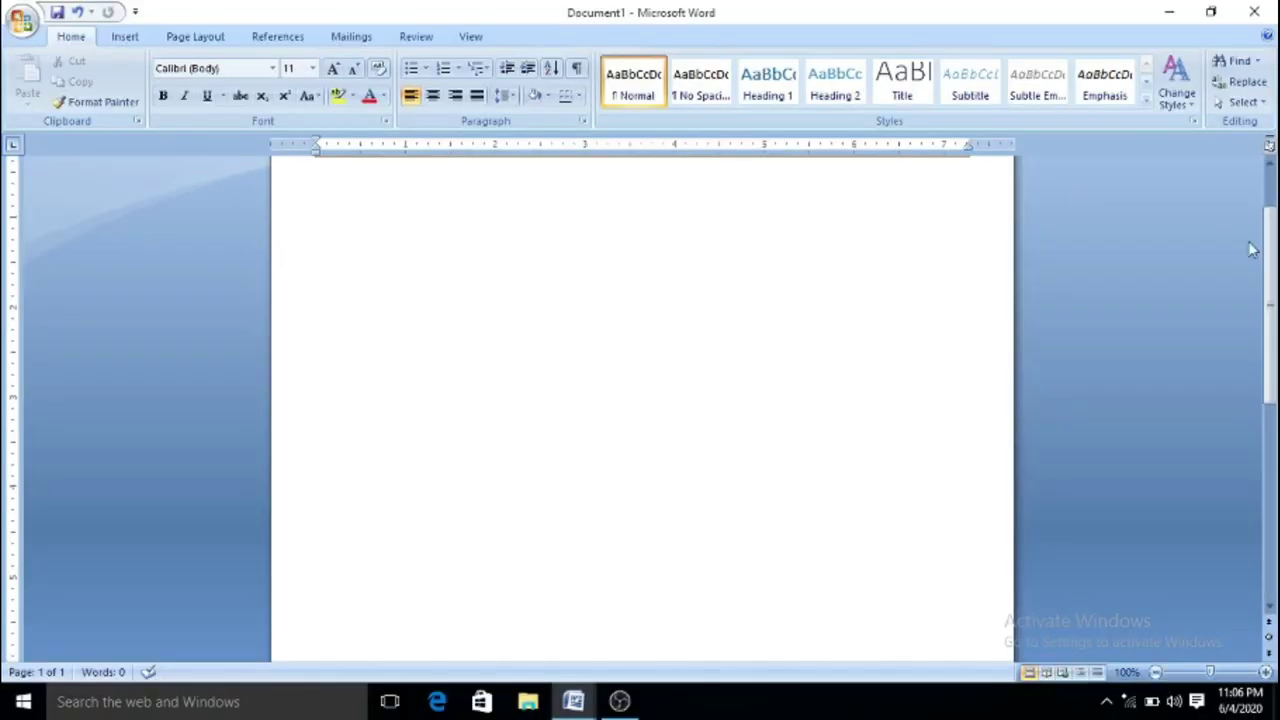
{"action": "left_click_drag", "start_coordinate": [1268, 262], "coordinate": [1271, 175]}
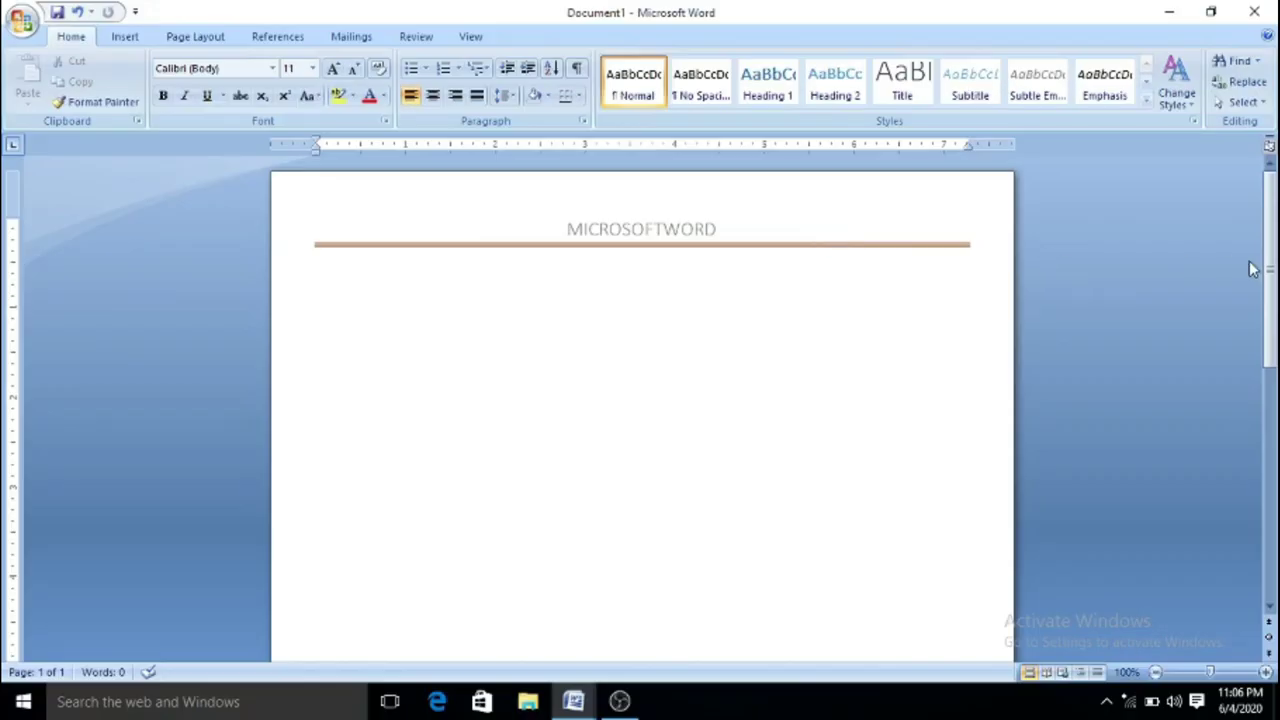
{"action": "left_click_drag", "start_coordinate": [1271, 263], "coordinate": [1276, 518]}
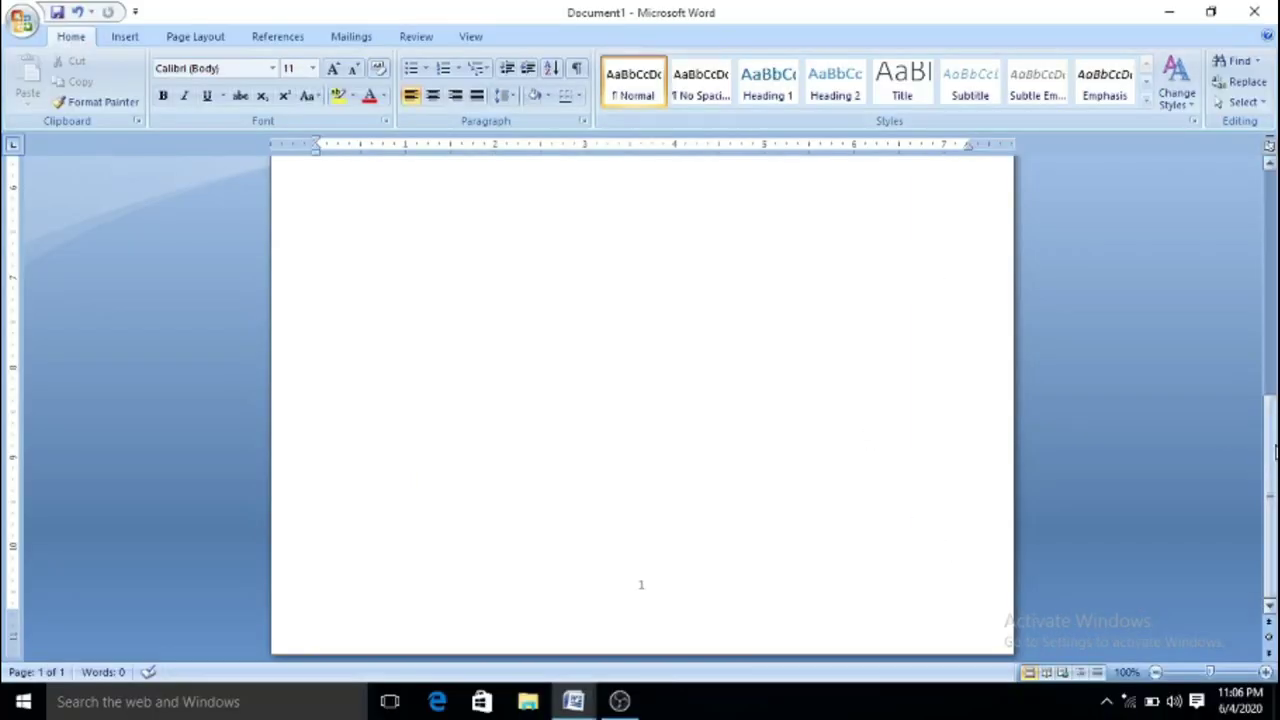
{"action": "left_click_drag", "start_coordinate": [1272, 450], "coordinate": [1272, 225]}
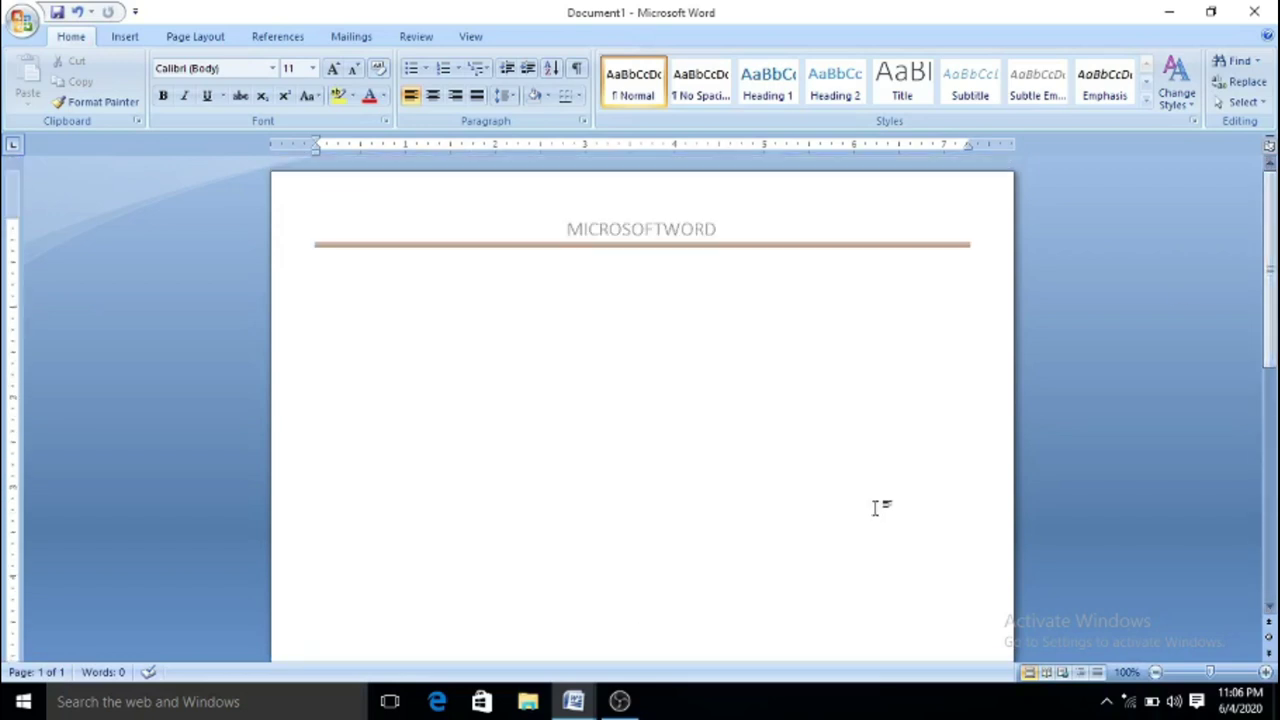
{"action": "mouse_move", "coordinate": [573, 700]}
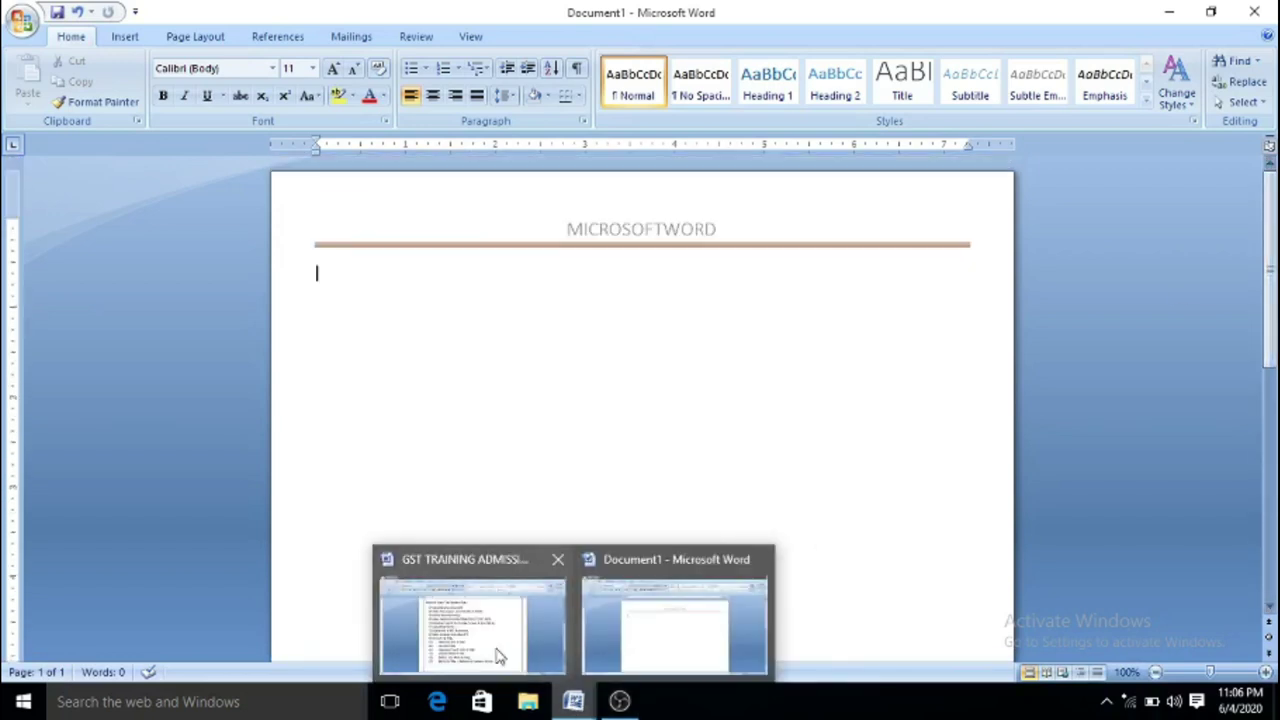
{"action": "left_click", "coordinate": [498, 655]}
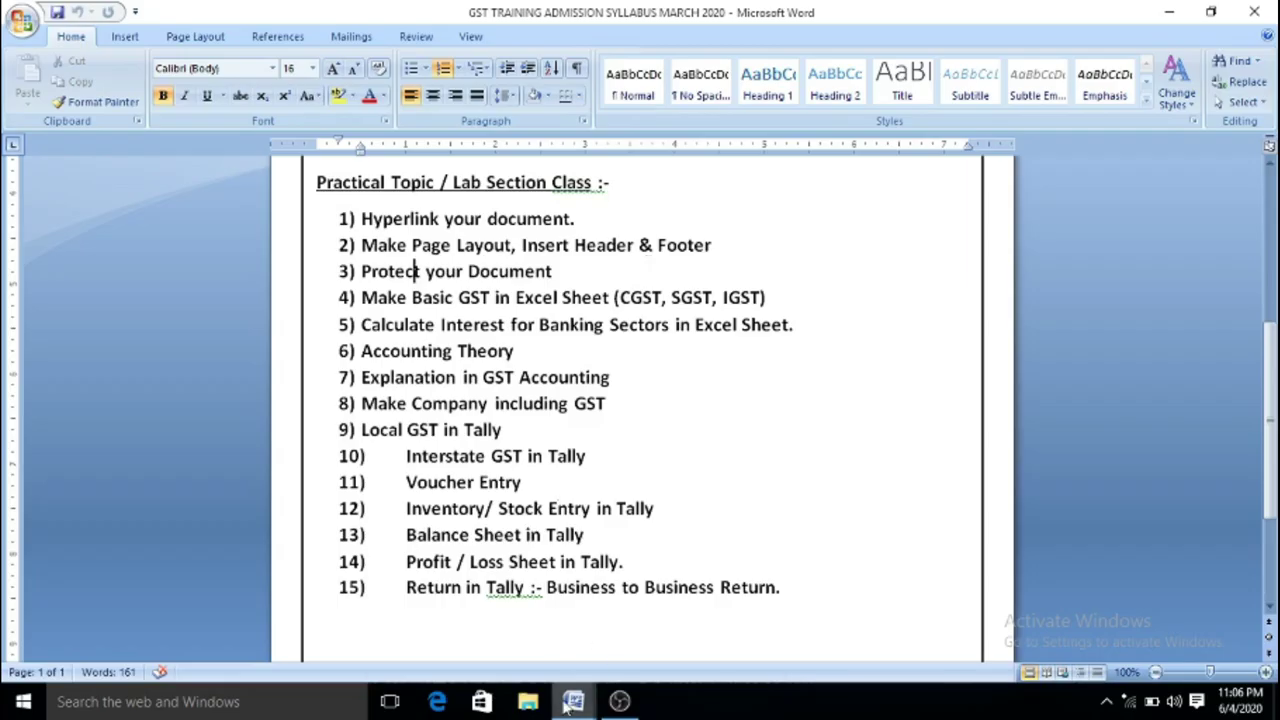
{"action": "mouse_move", "coordinate": [600, 700]}
{"action": "left_click", "coordinate": [655, 636]}
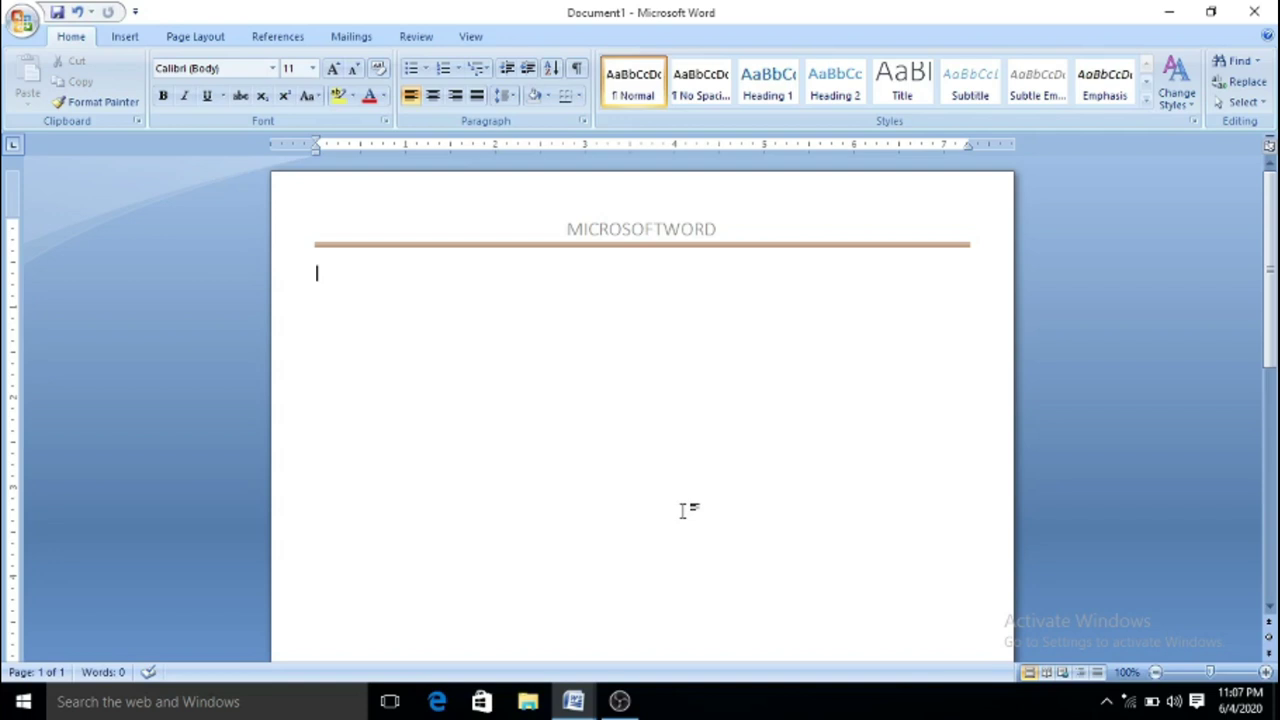
Step: Type 'THIS IS AN ONLINE CLASS DONE BY CAREER ZONE ACADEMY', fixing the typos along the way
{"action": "type", "text": "TH IS"}
{"action": "key", "text": "BackSpace"}
{"action": "key", "text": "BackSpace"}
{"action": "type", "text": "IS AN ONLINE"}
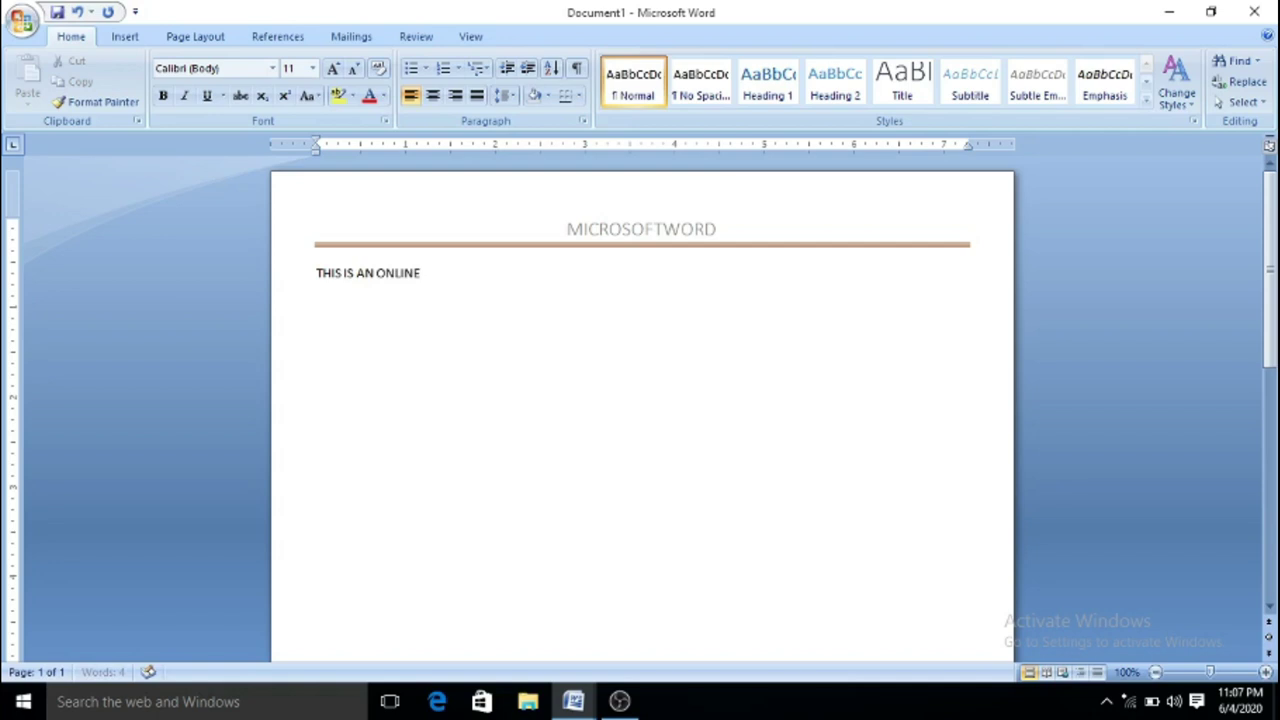
{"action": "type", "text": " CLASS DONE BY Carer"}
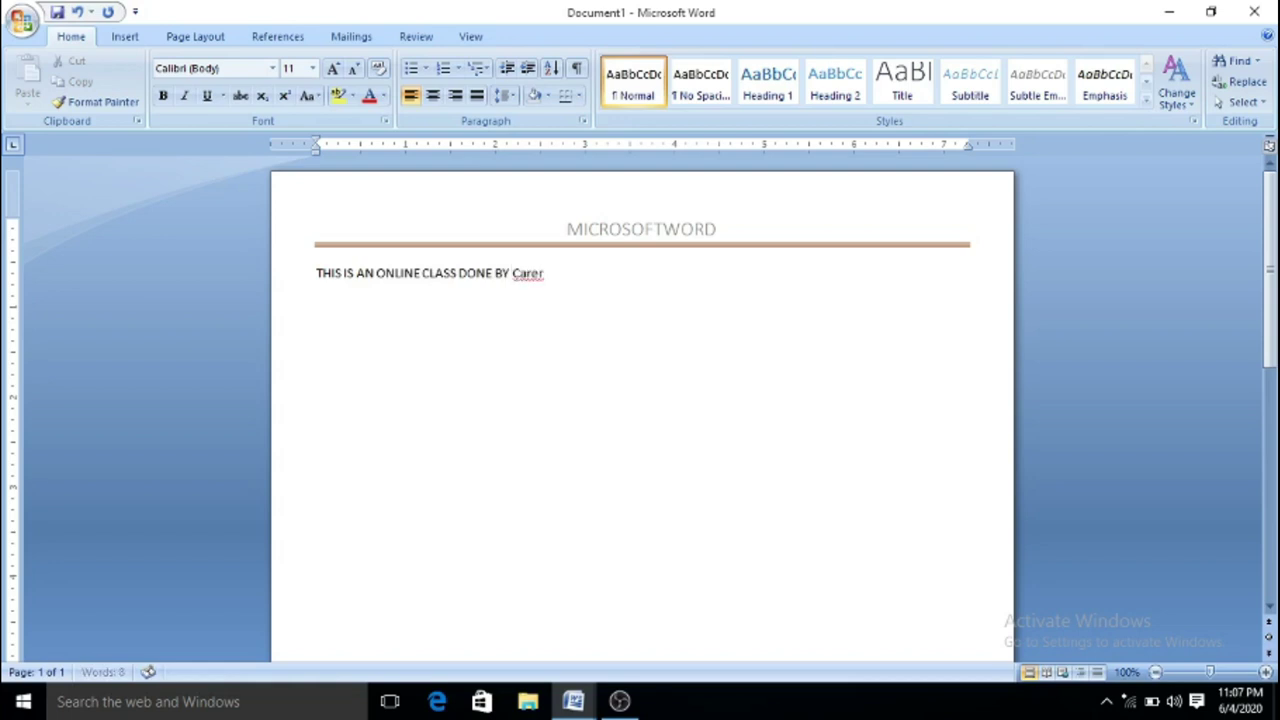
{"action": "key", "text": "BackSpace"}
{"action": "type", "text": "AR"}
{"action": "key", "text": "BackSpace"}
{"action": "type", "text": "ER ZONE A"}
{"action": "type", "text": "CADEMY"}
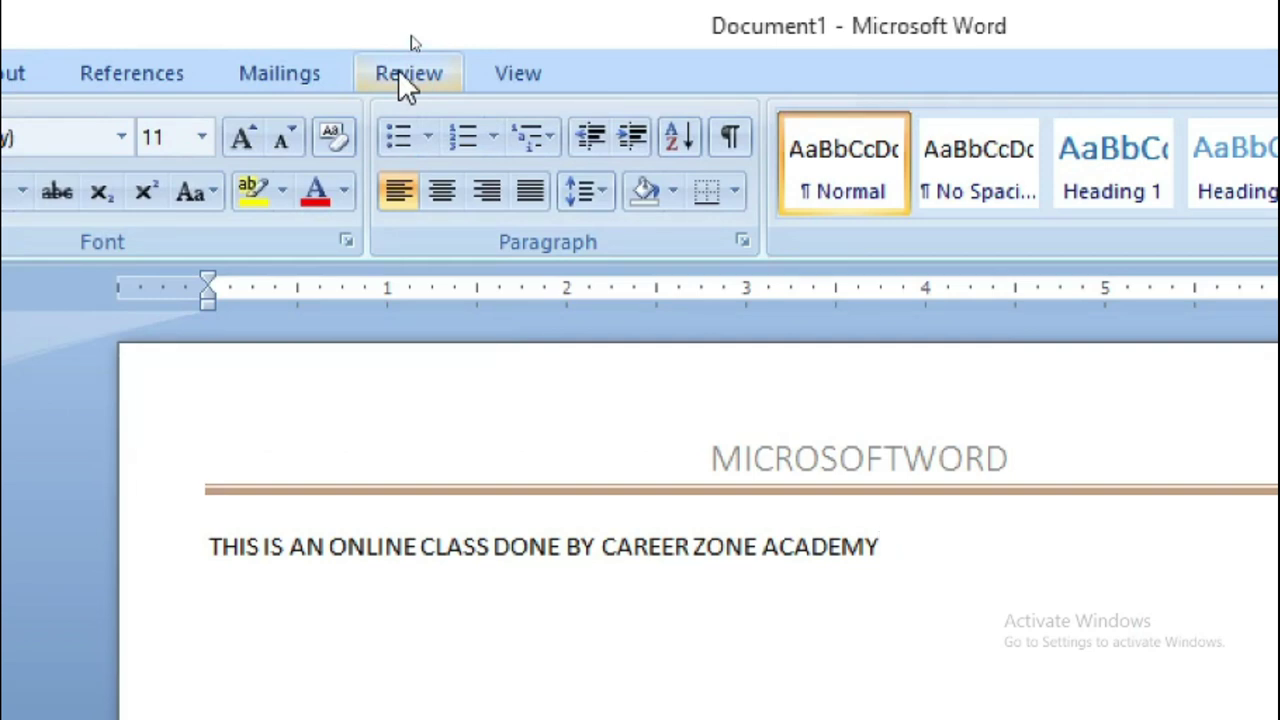
Step: In Restrict Formatting and Editing, allow only No changes (Read only) with an Everyone exception
{"action": "left_click", "coordinate": [402, 76]}
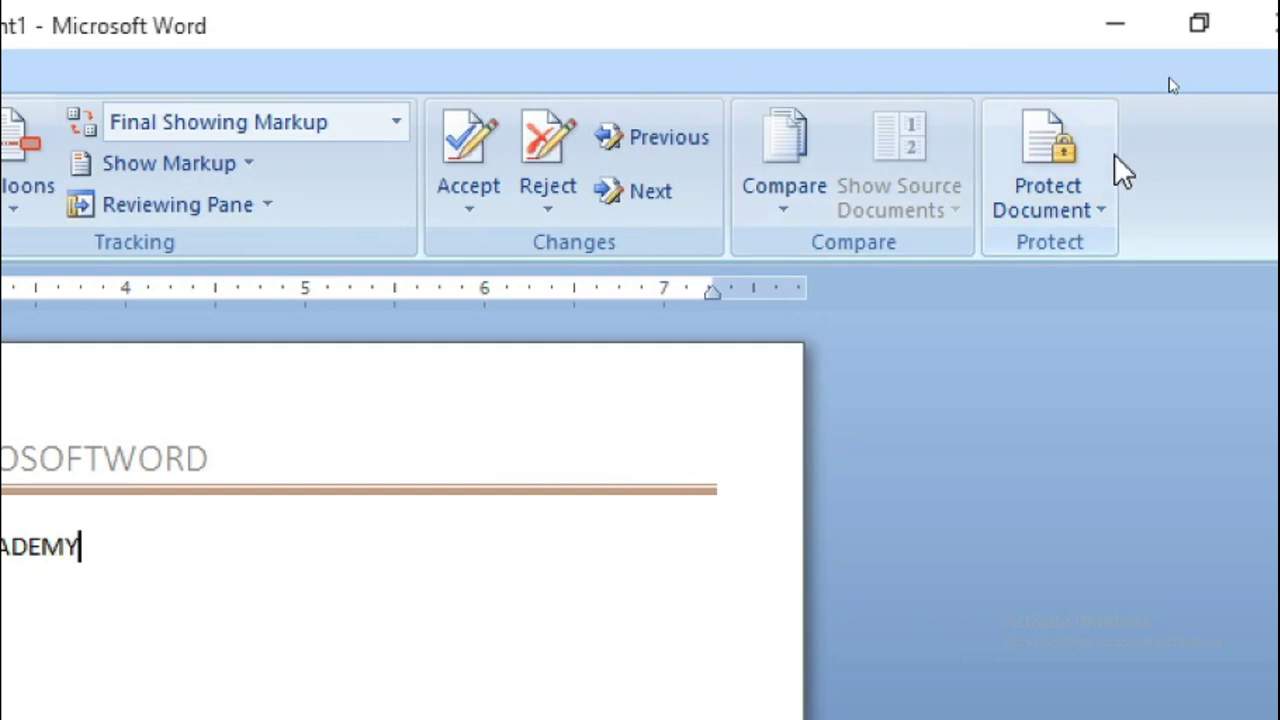
{"action": "left_click", "coordinate": [1021, 200]}
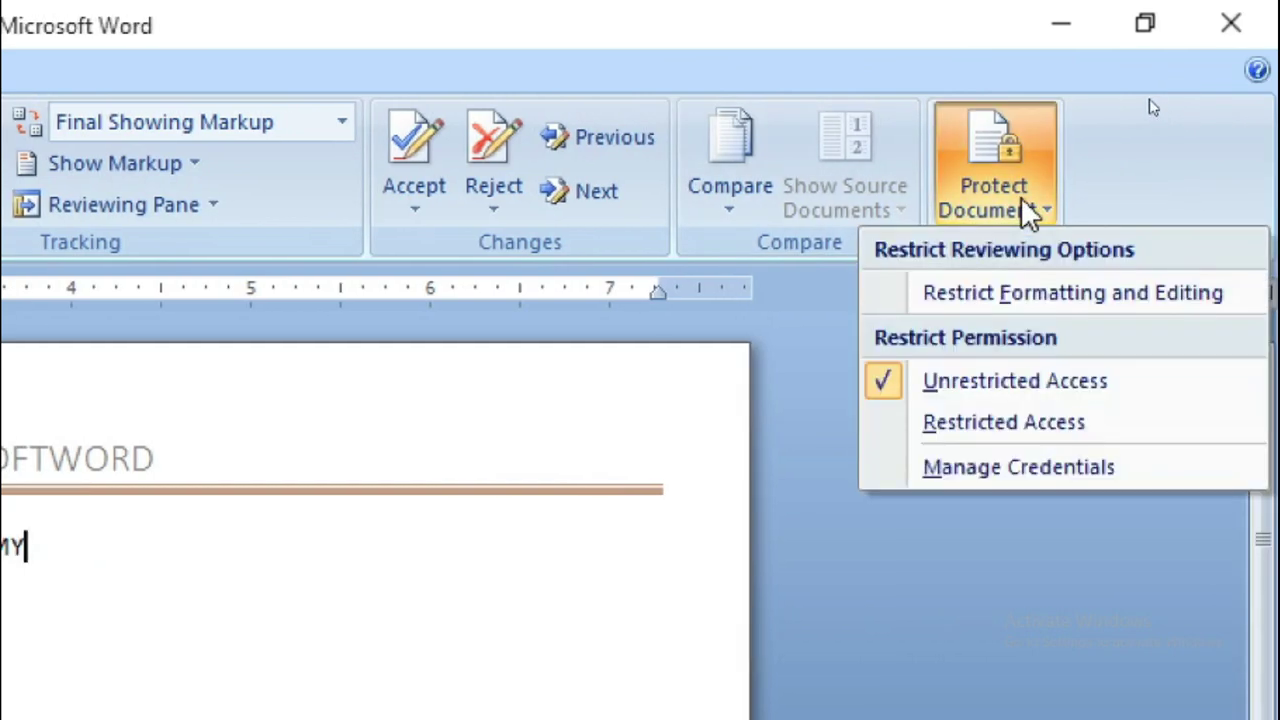
{"action": "left_click", "coordinate": [1070, 294]}
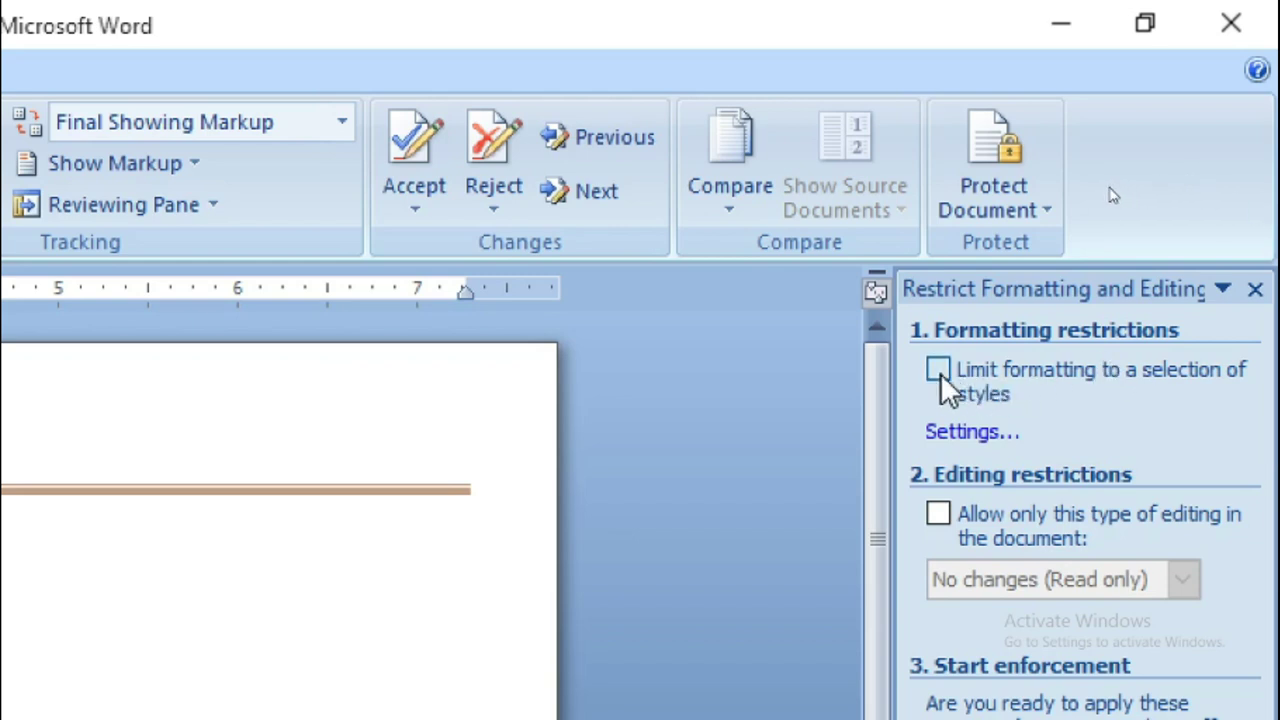
{"action": "left_click", "coordinate": [939, 526]}
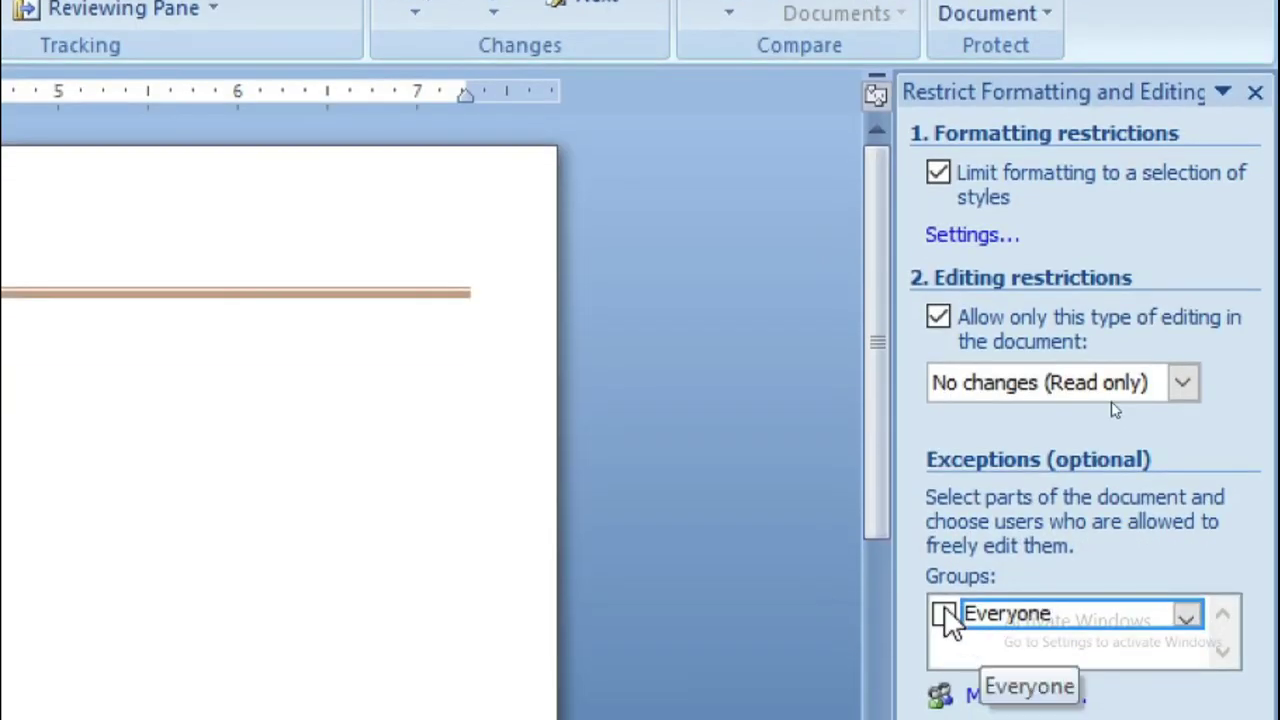
{"action": "left_click", "coordinate": [945, 614]}
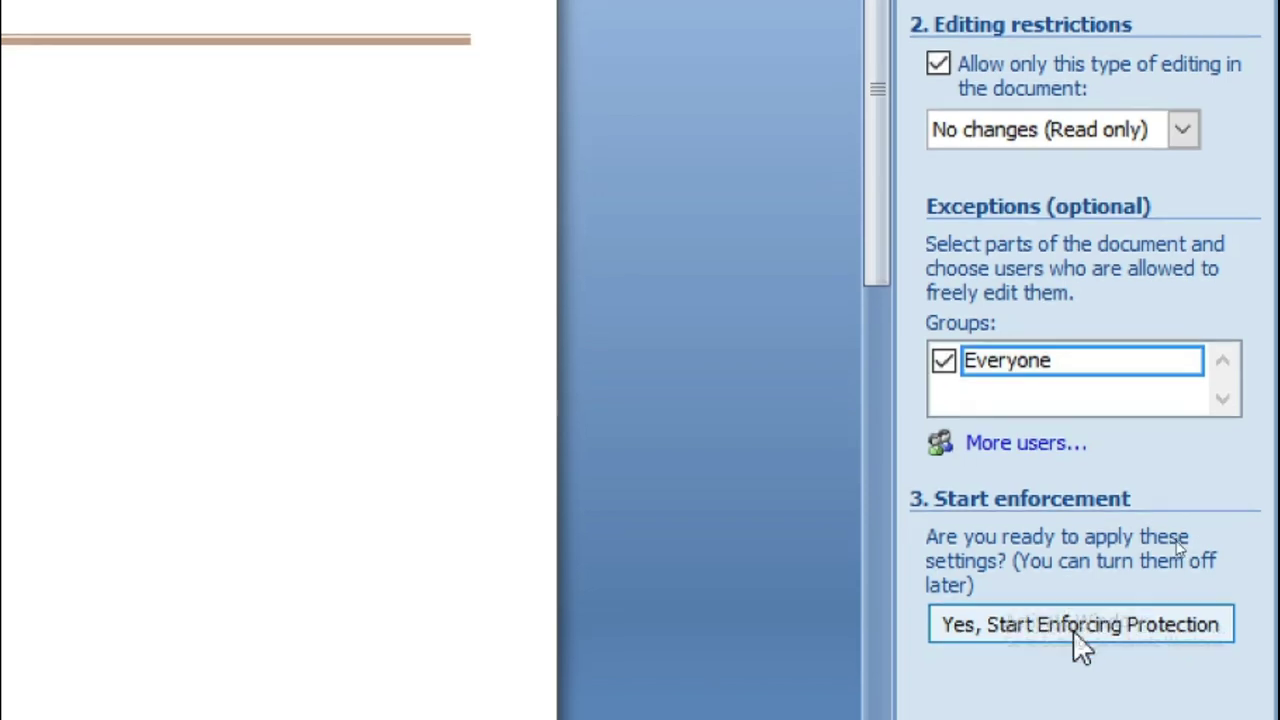
Step: Start enforcing protection, entering and confirming the document password
{"action": "left_click", "coordinate": [1130, 625]}
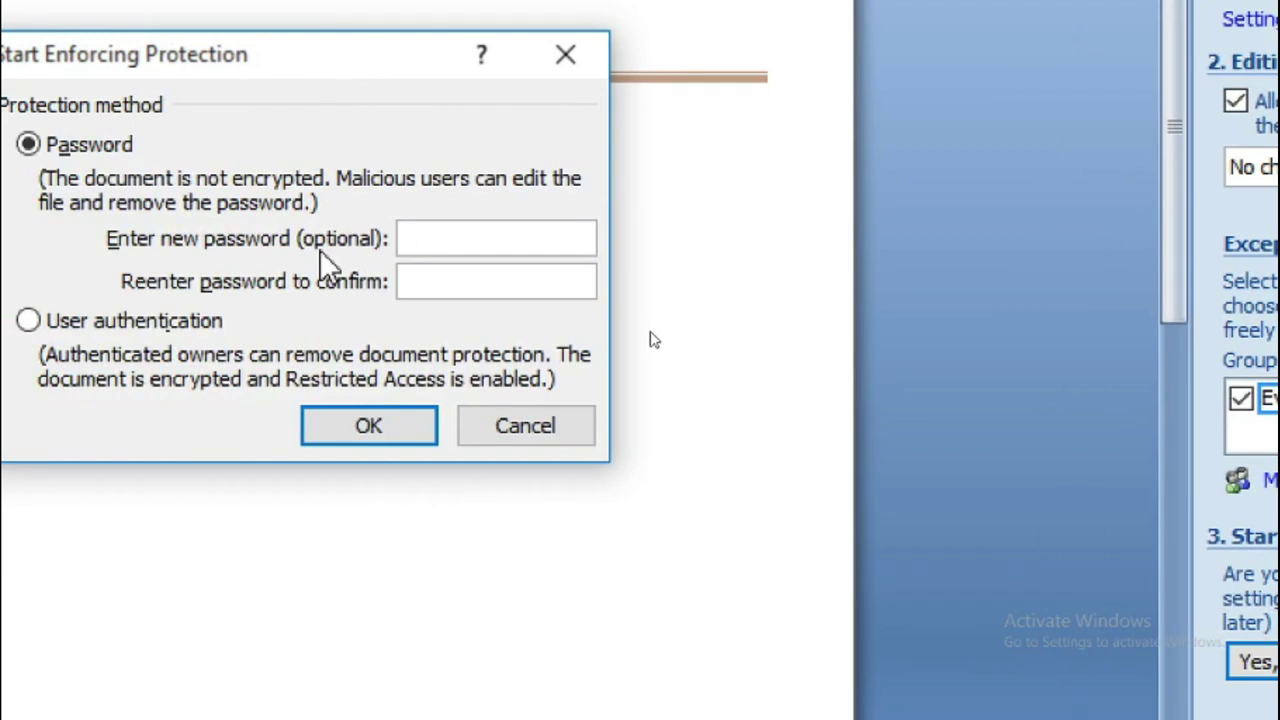
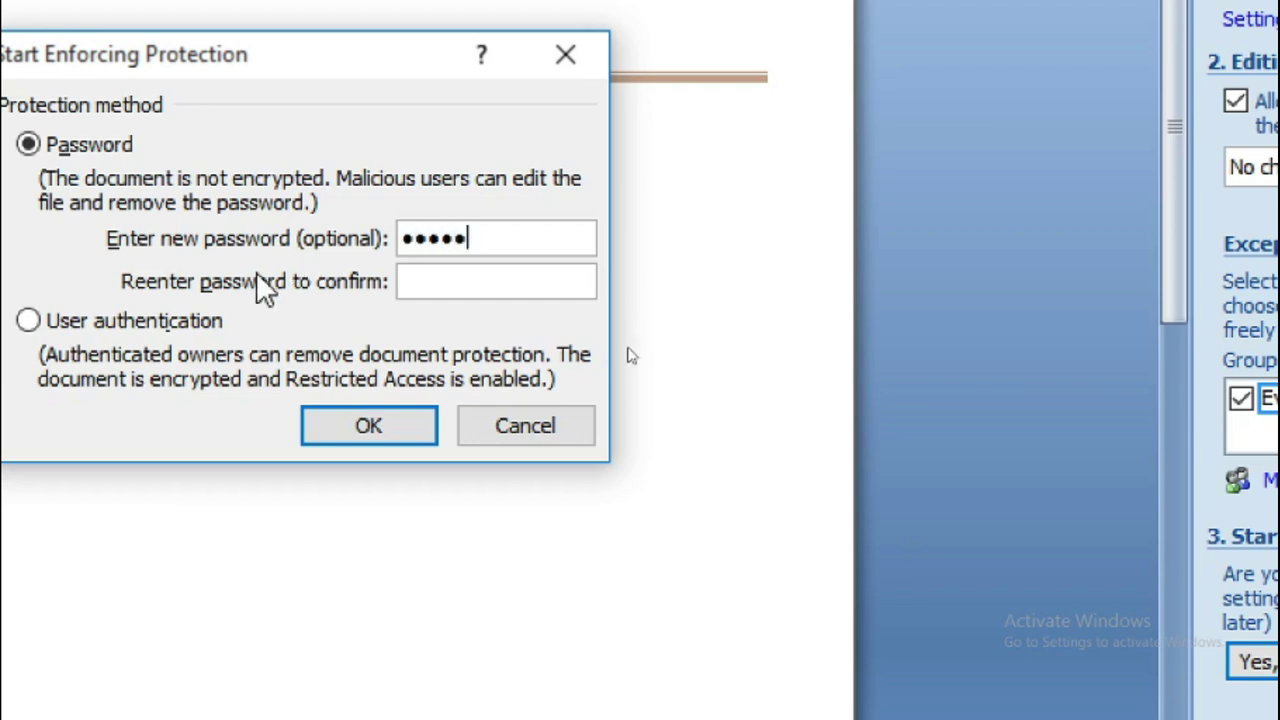
{"action": "left_click", "coordinate": [443, 284]}
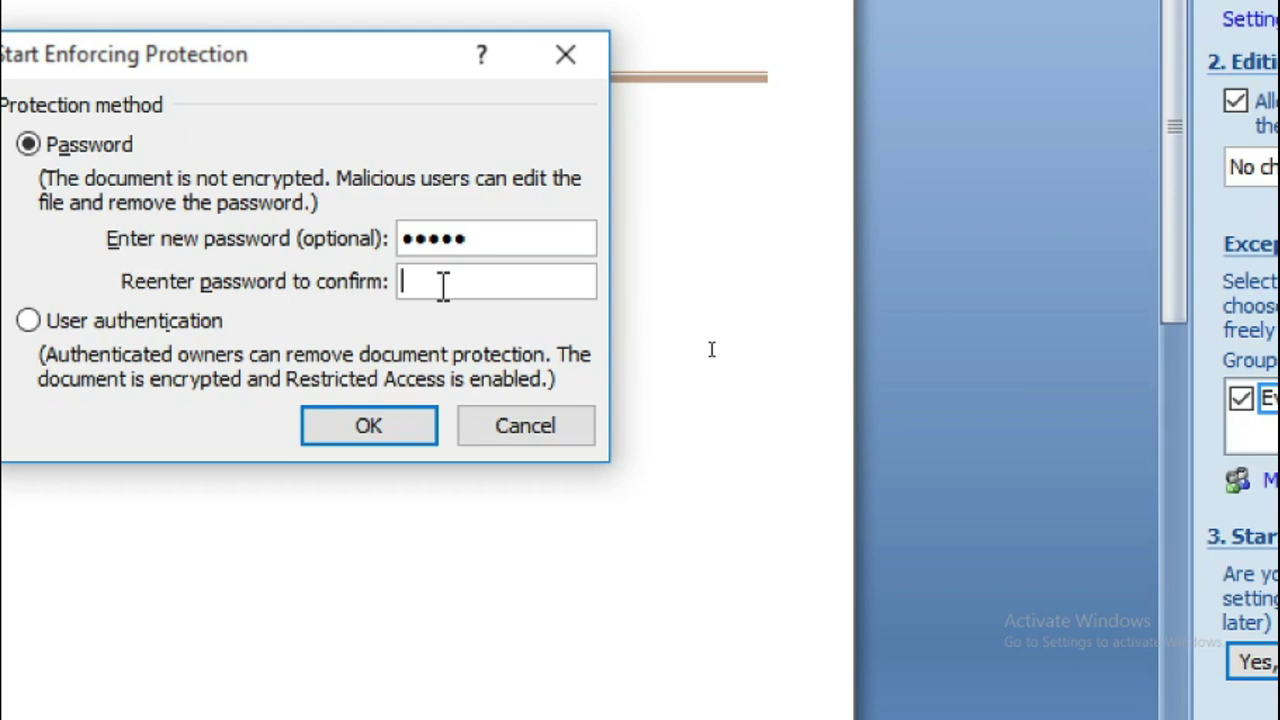
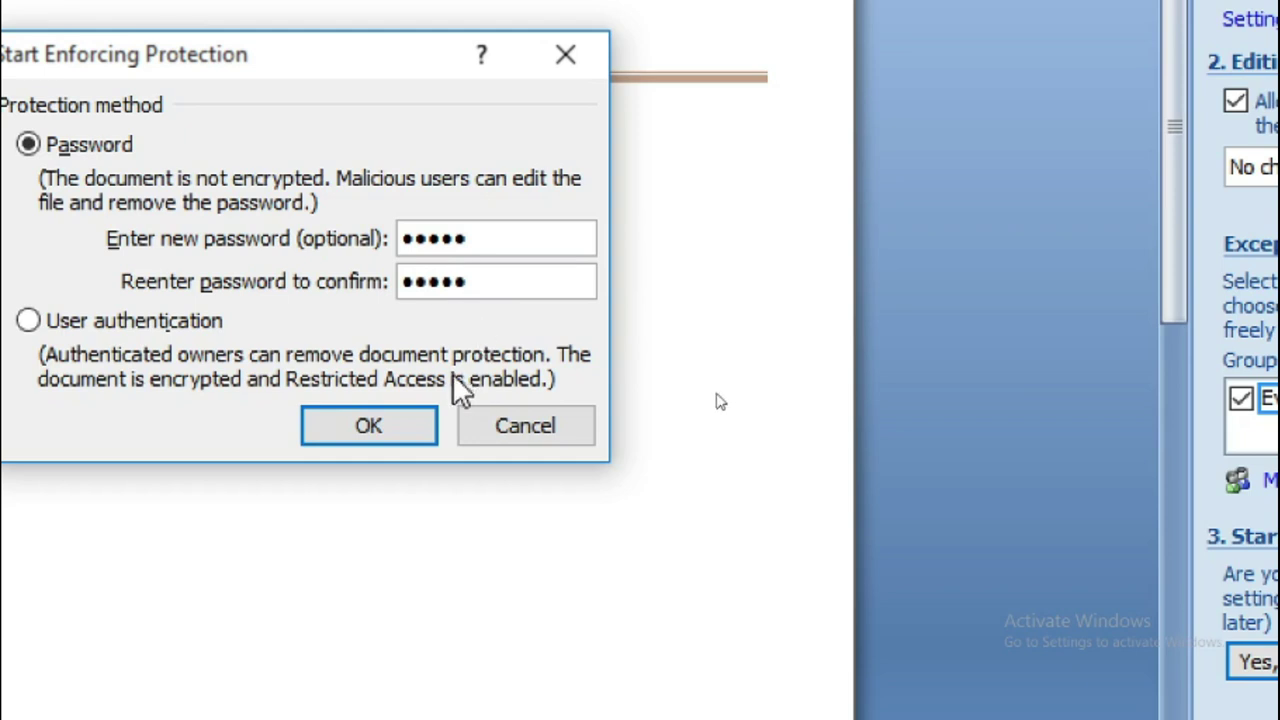
{"action": "left_click", "coordinate": [404, 425]}
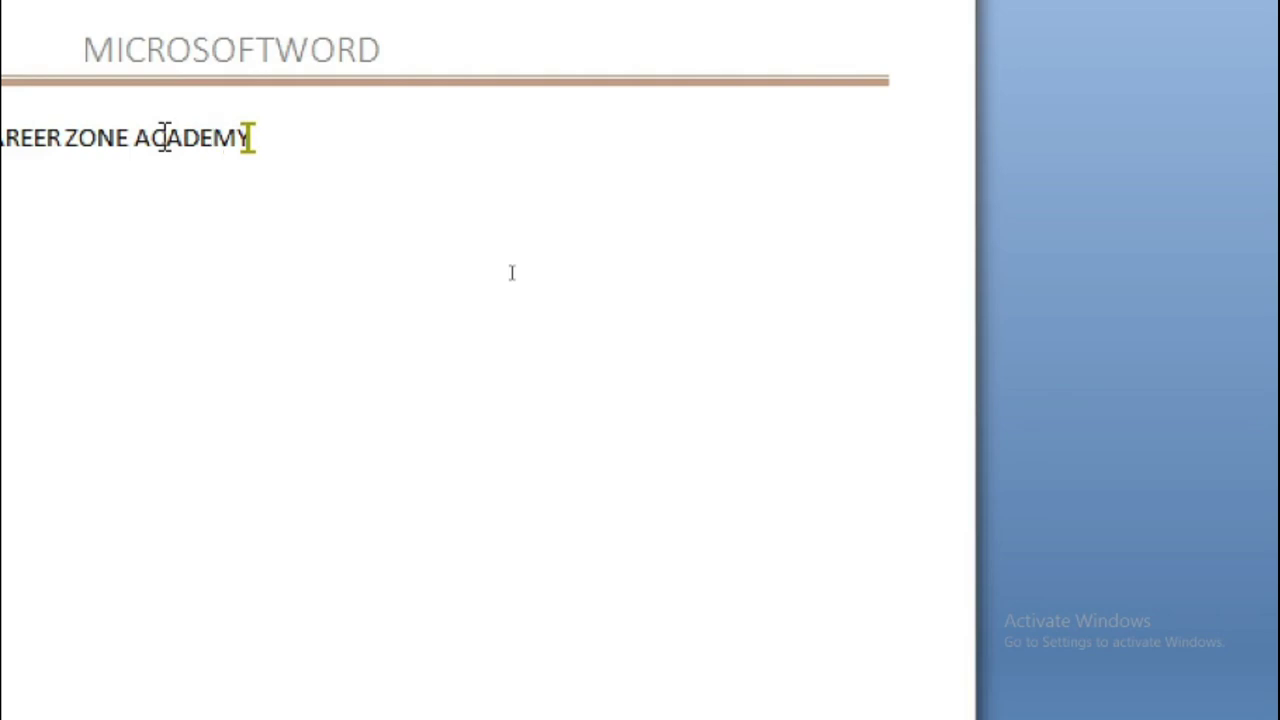
{"action": "key", "text": "BackSpace"}
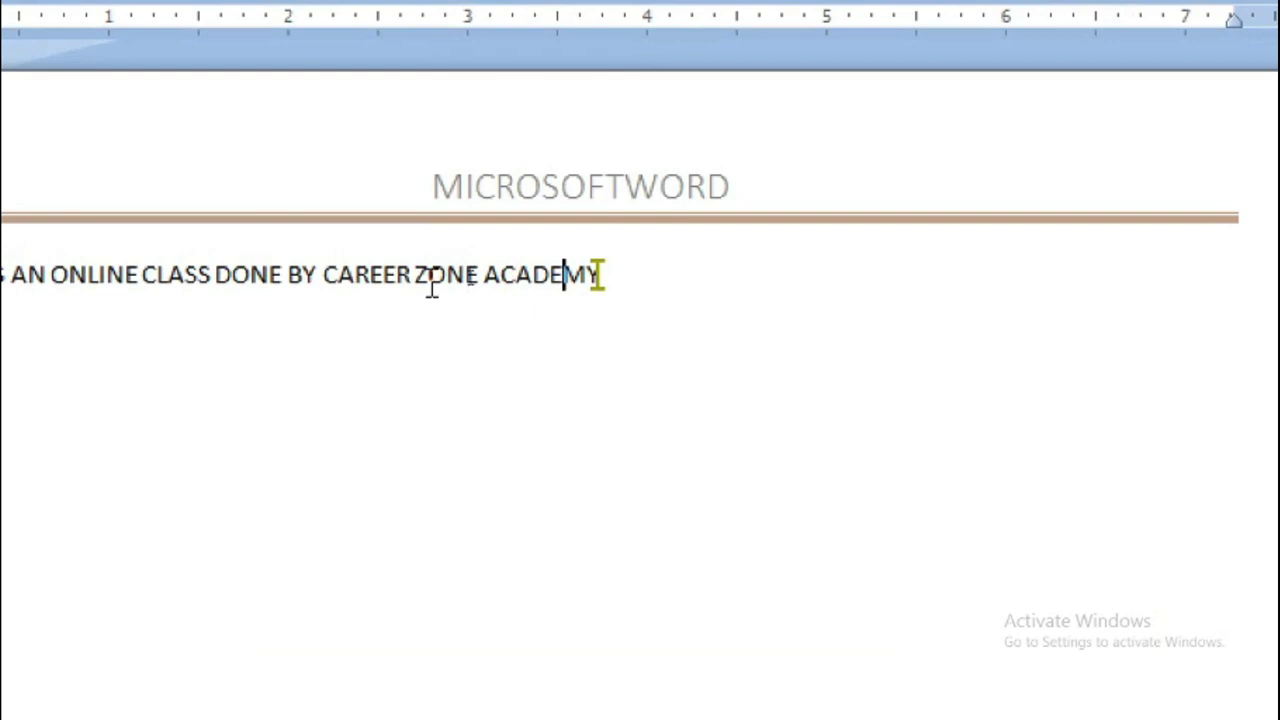
{"action": "left_click_drag", "start_coordinate": [596, 276], "coordinate": [213, 272]}
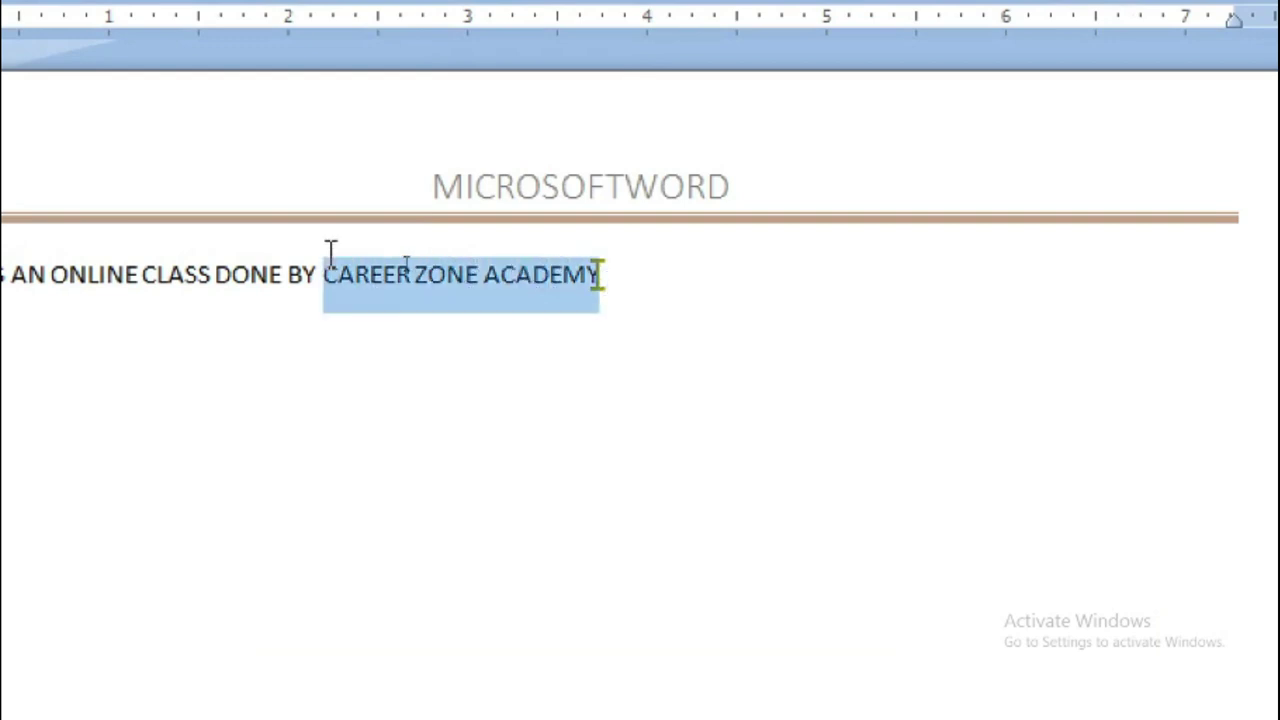
{"action": "right_click", "coordinate": [223, 265]}
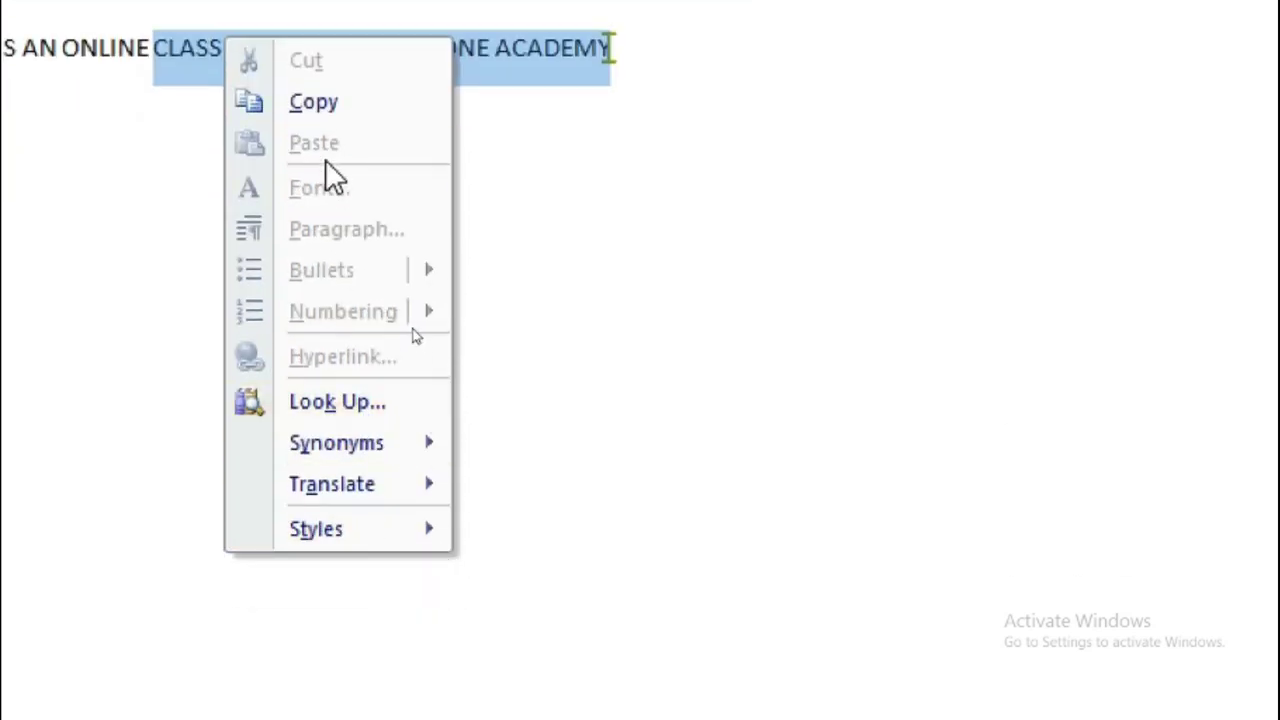
{"action": "key", "text": "Escape"}
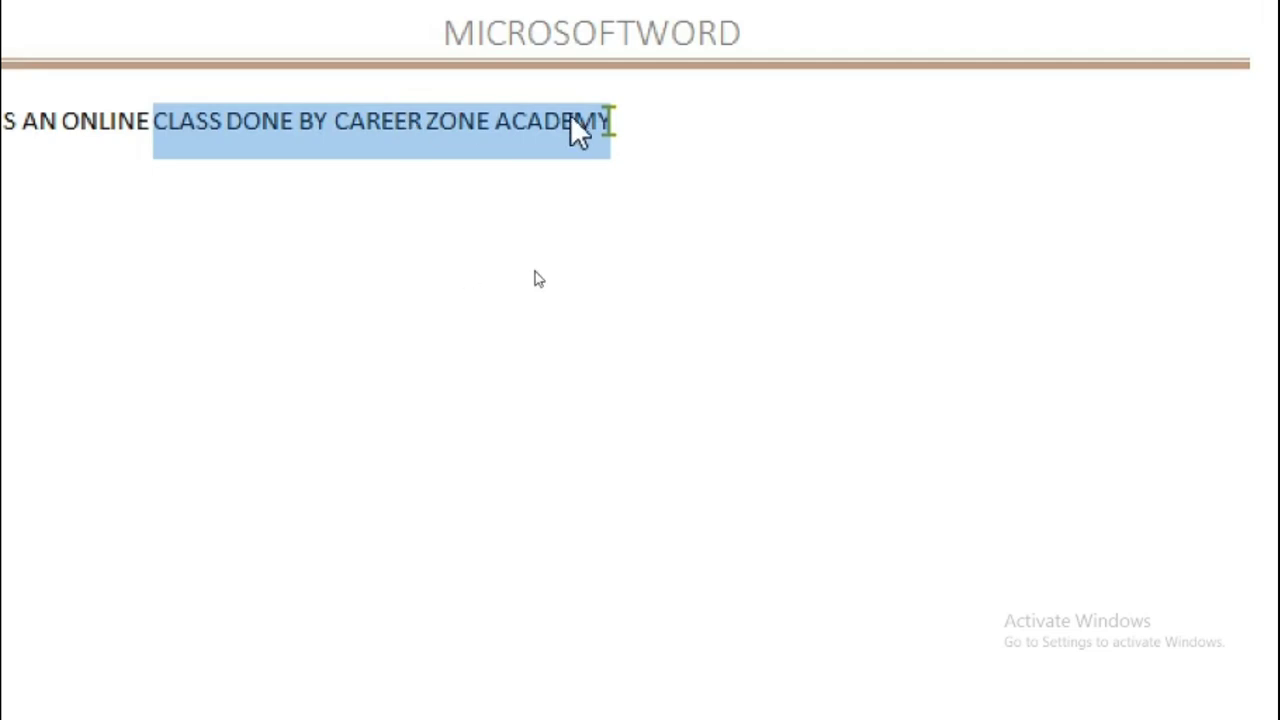
{"action": "left_click", "coordinate": [641, 113]}
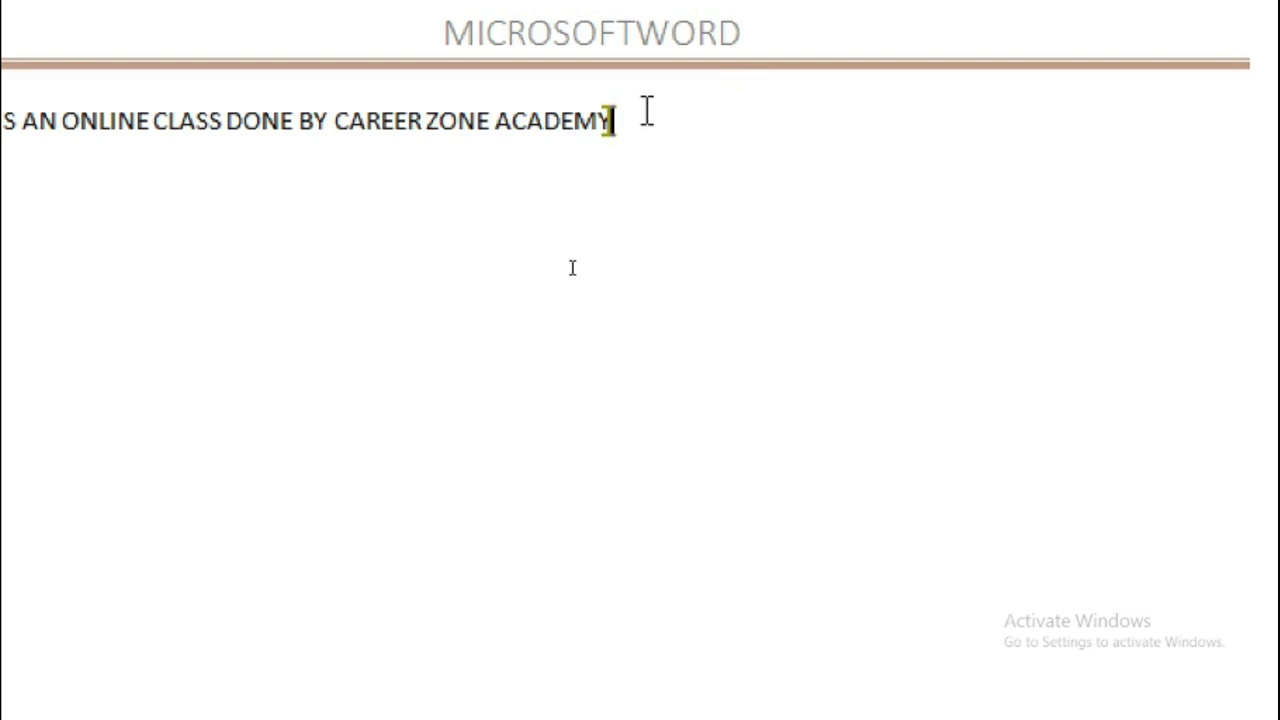
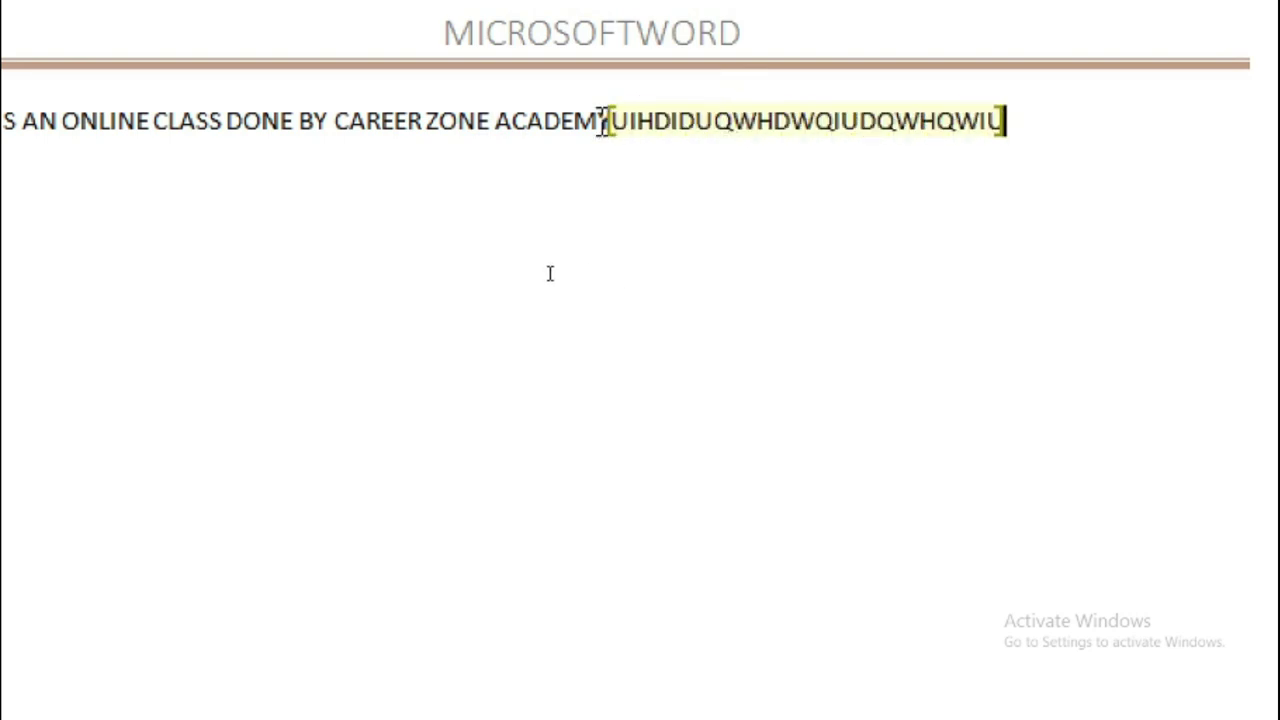
{"action": "mouse_move", "coordinate": [1037, 123]}
{"action": "left_mouse_down"}
{"action": "mouse_move", "coordinate": [942, 140]}
{"action": "mouse_move", "coordinate": [614, 152]}
{"action": "left_mouse_up"}
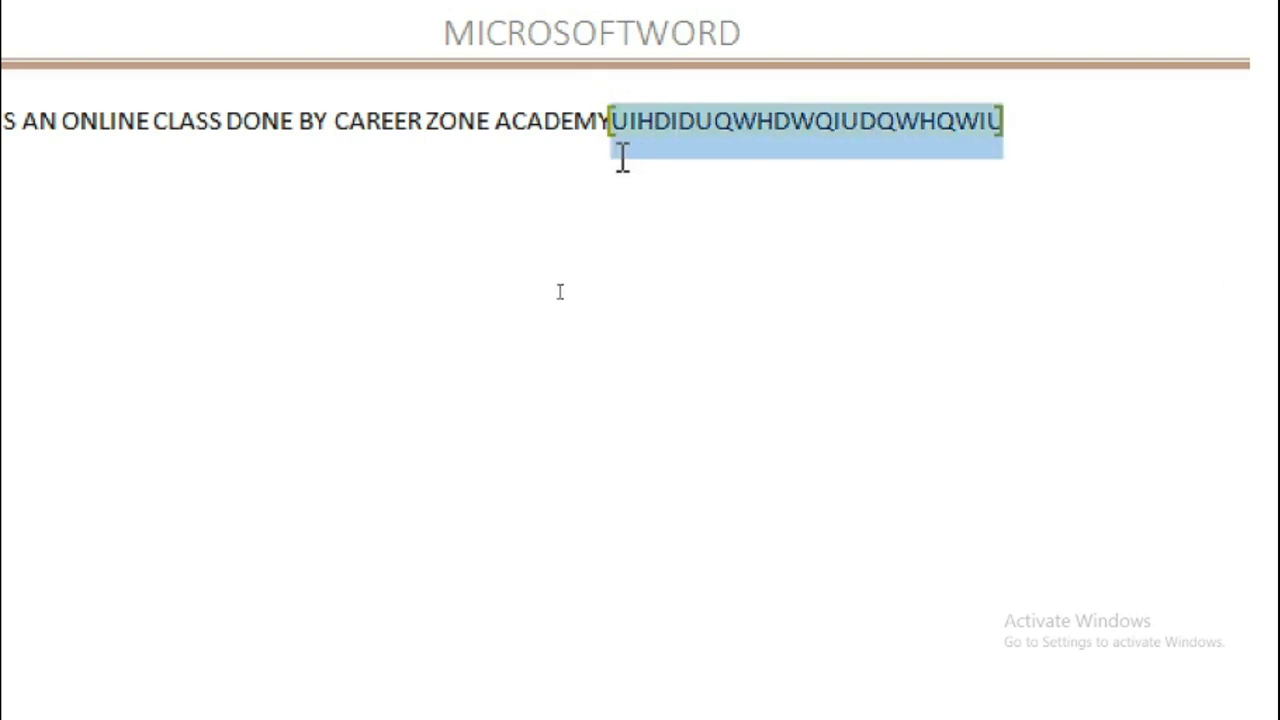
{"action": "key", "text": "Delete"}
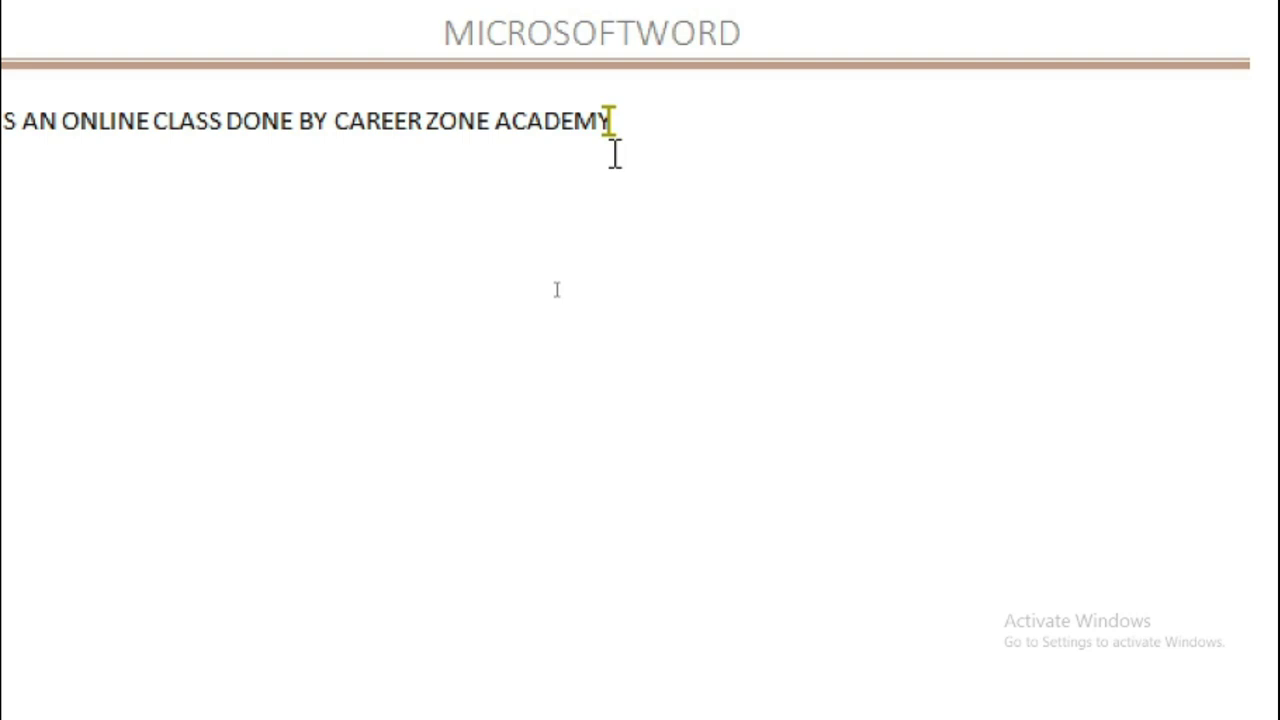
{"action": "scroll", "coordinate": [615, 152], "scroll_direction": "up", "scroll_amount": 1}
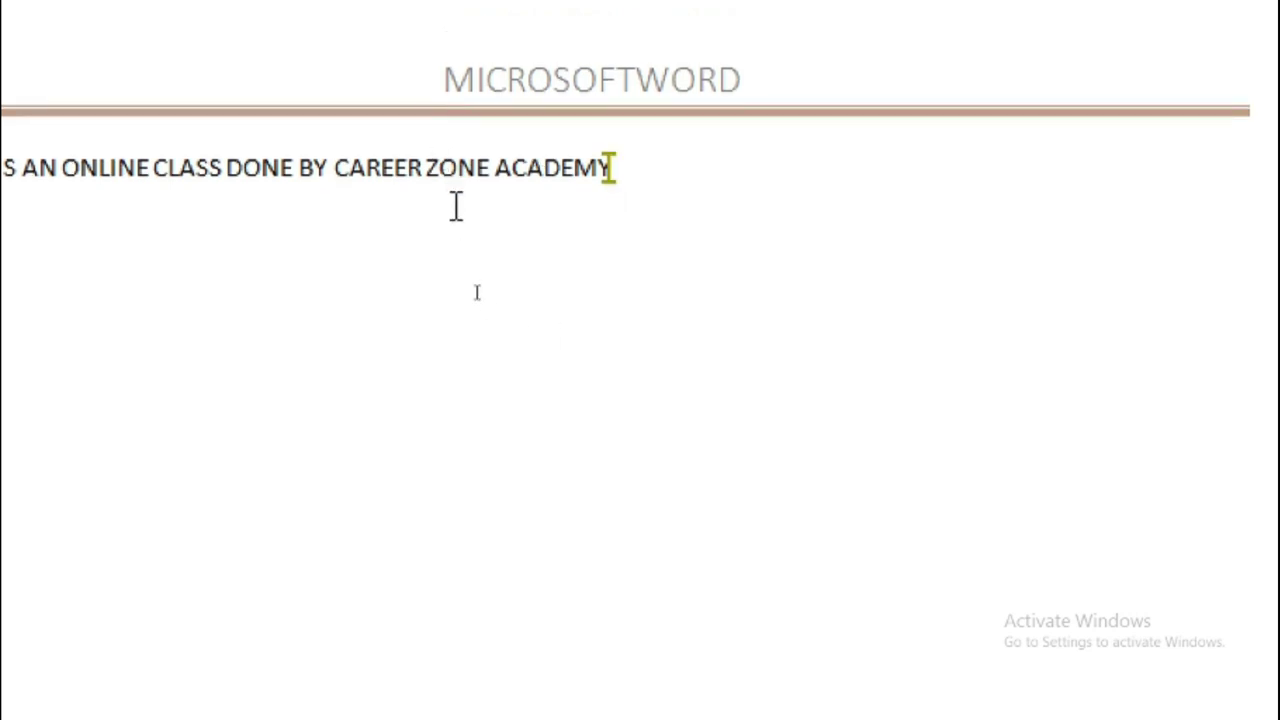
{"action": "left_click_drag", "start_coordinate": [455, 172], "coordinate": [158, 175]}
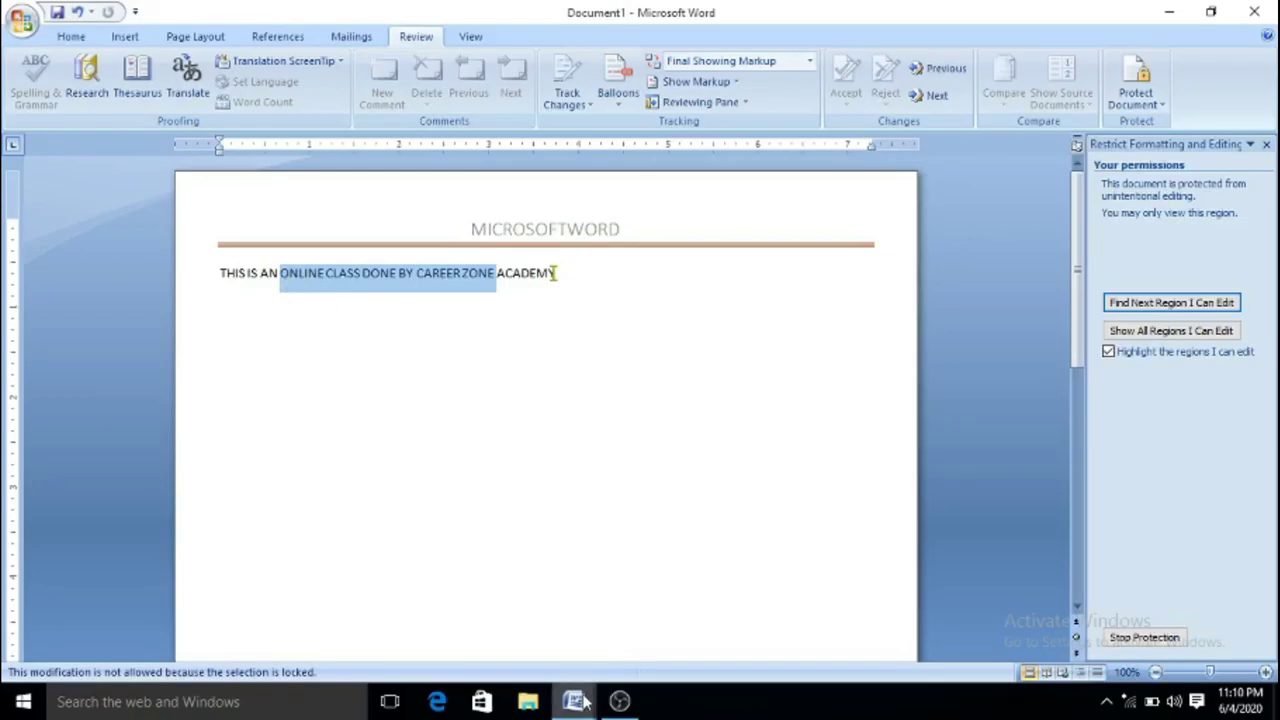
Step: Switch to the GST TRAINING ADMISSION SYLLABUS MARCH 2020 document and select practical topics 1–3
{"action": "mouse_move", "coordinate": [585, 703]}
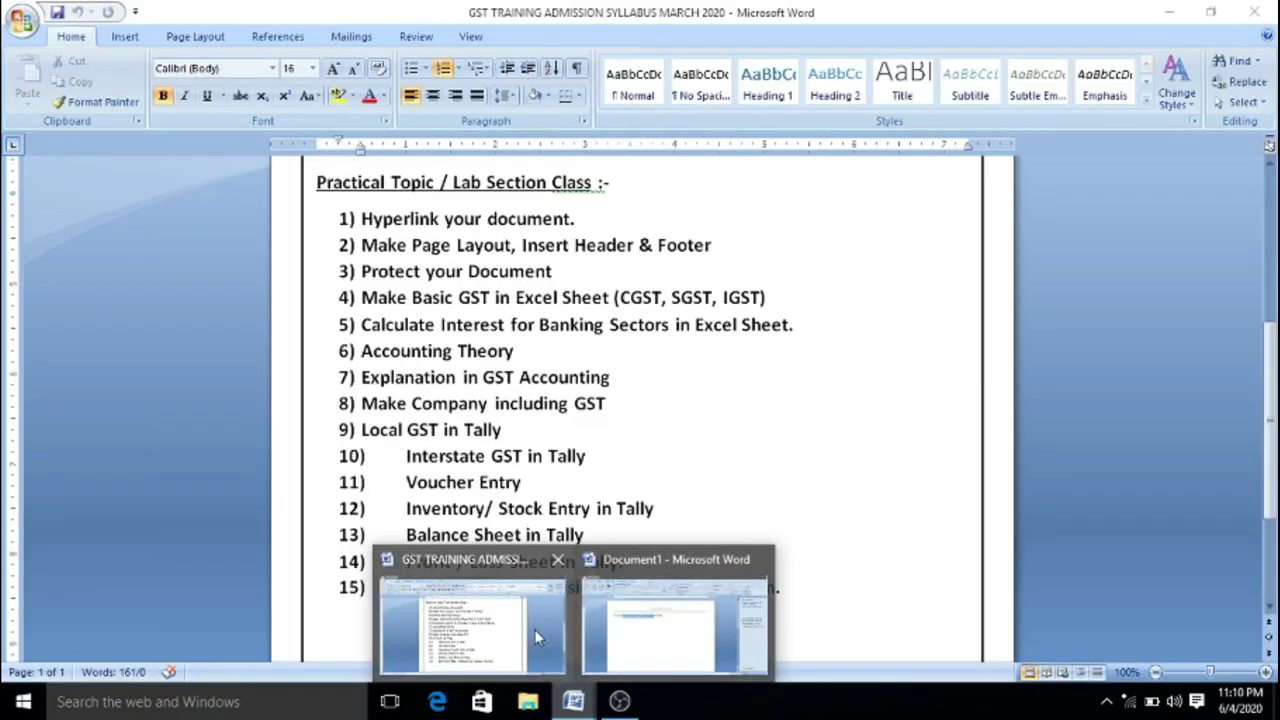
{"action": "left_click", "coordinate": [534, 629]}
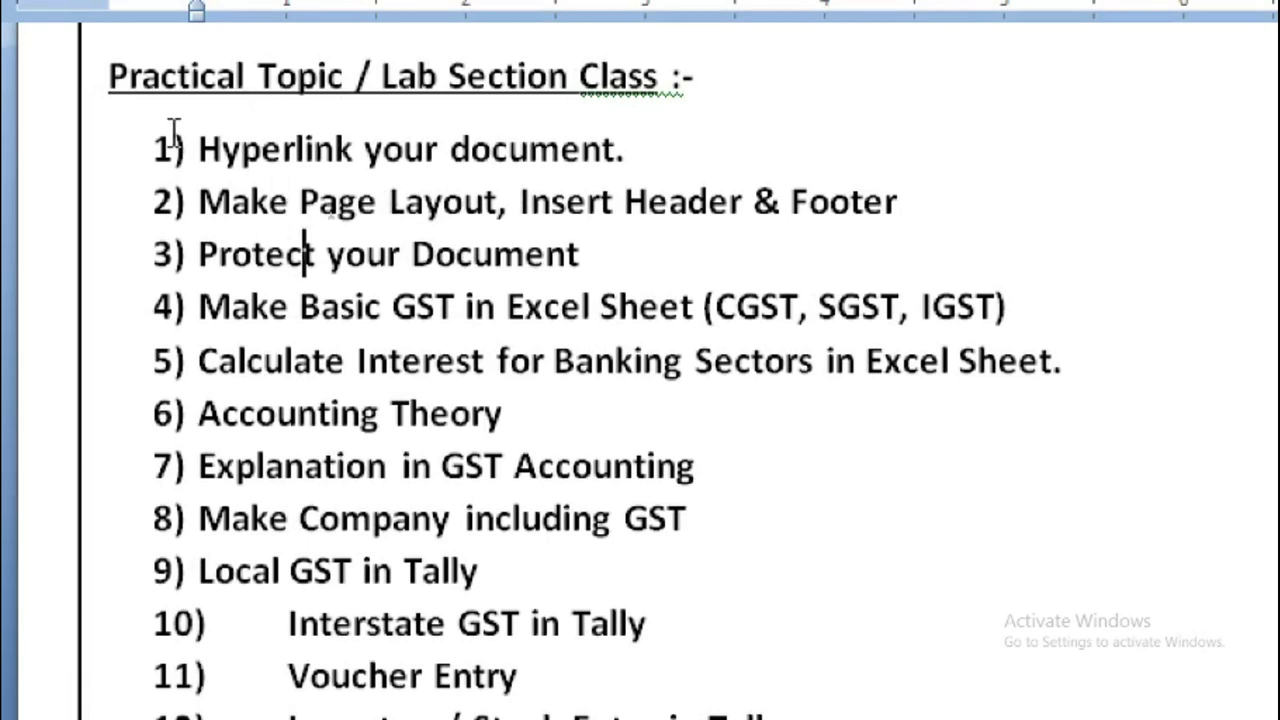
{"action": "left_click", "coordinate": [210, 140]}
{"action": "left_click_drag", "start_coordinate": [210, 140], "coordinate": [693, 245]}
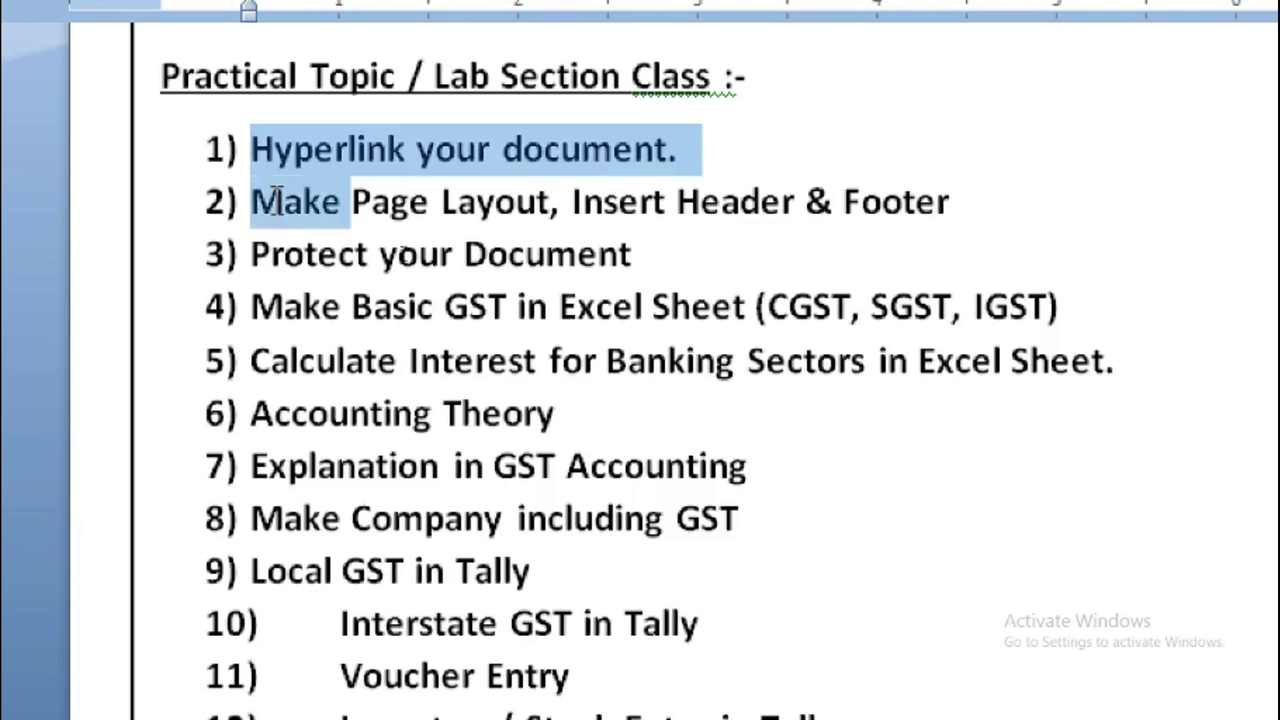